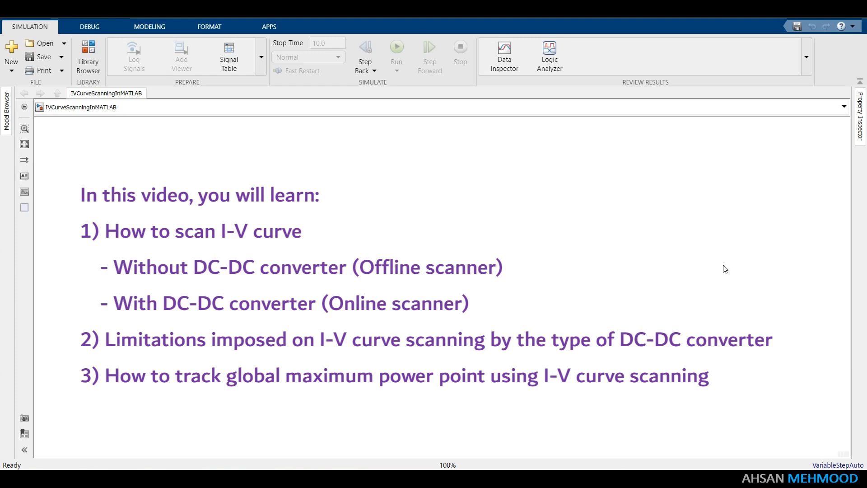
- Find the PV Array block in the Simulink library and add it to the IVCurveScanningInMATLAB model
left_click(88, 63)
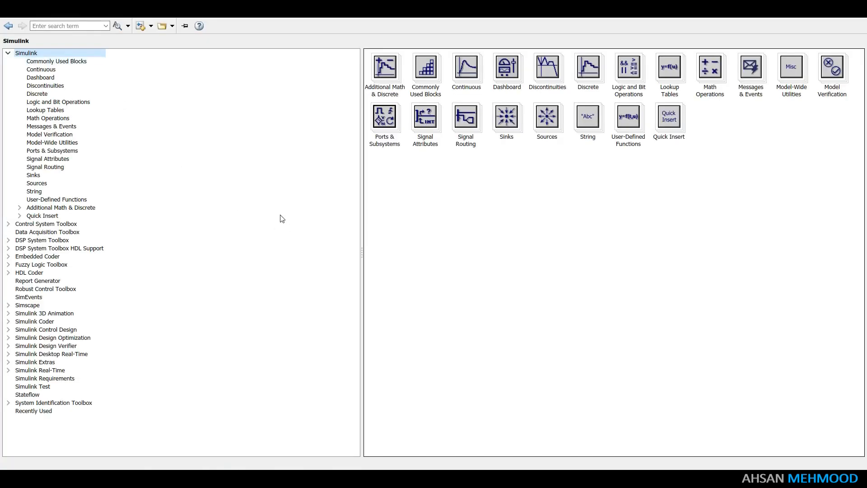
left_click(76, 27)
type("pv array")
key("Return")
right_click(382, 95)
left_click(416, 99)
- Search the library for "constant" and add the Simulink Constant block to the model
left_click(60, 27)
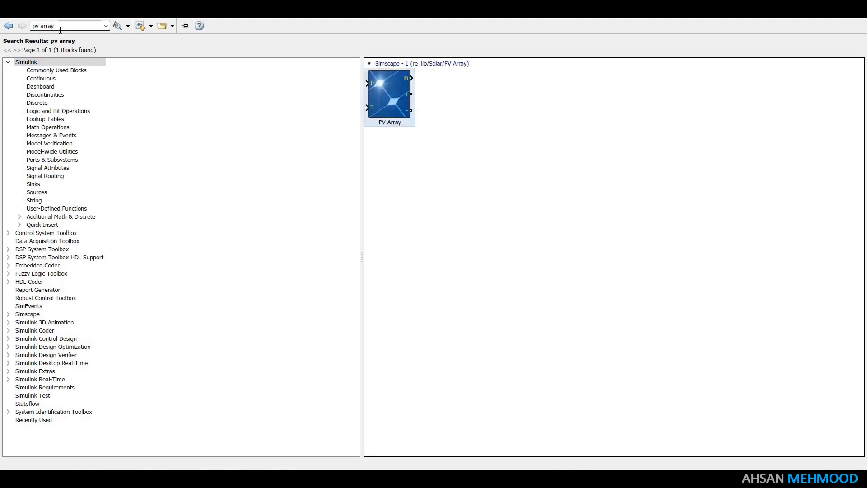
key("BackSpace")
key("BackSpace")
key("BackSpace")
key("BackSpace")
key("BackSpace")
key("BackSpace")
key("BackSpace")
key("BackSpace")
type("constant")
left_click(118, 27)
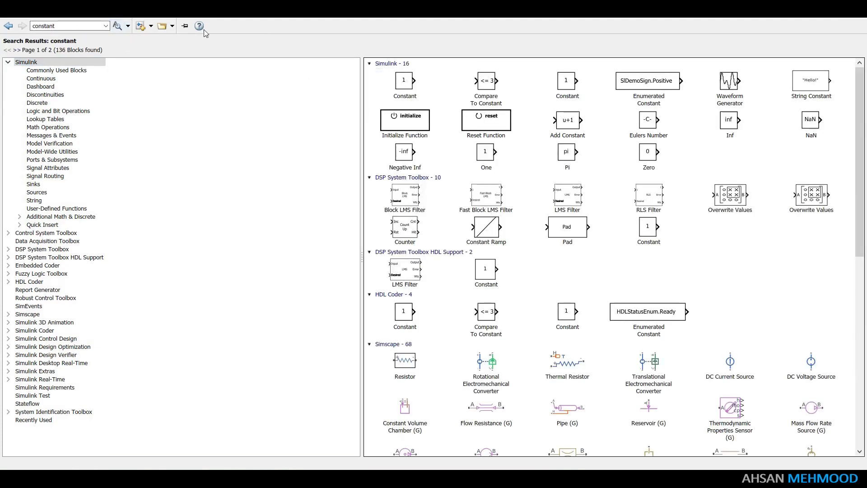
right_click(401, 86)
left_click(434, 90)
- Search the library for "diode" and add the Diode block from powerlib/Power Electronics to the model
double_click(76, 27)
type("diode")
left_click(119, 27)
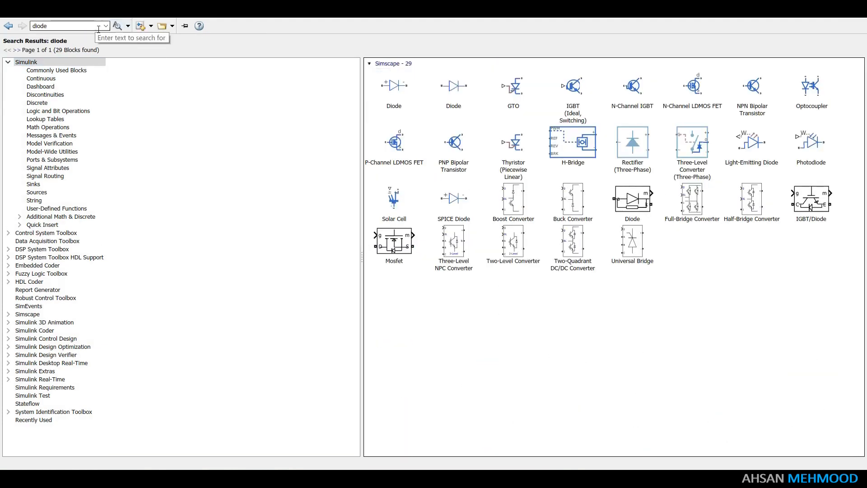
left_click(633, 201)
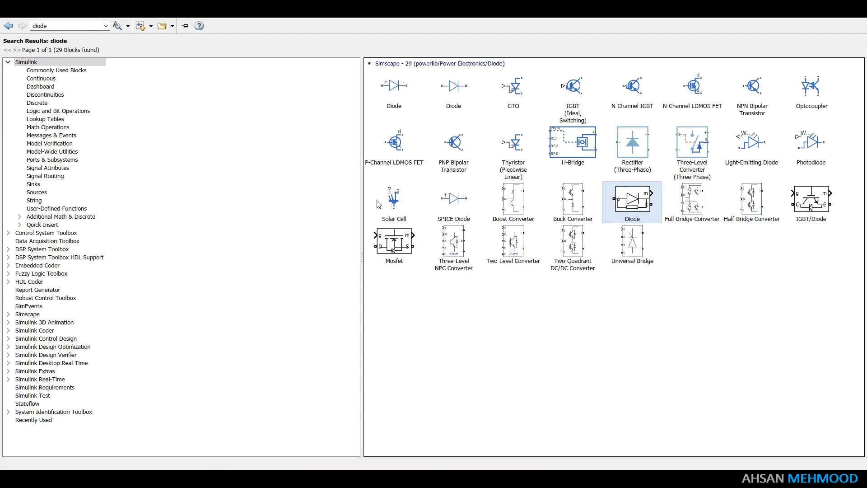
right_click(643, 215)
left_click(672, 220)
- Find the Voltage Measurement and Current Measurement blocks in the library and add both to the model
double_click(72, 26)
type("voltage measurement")
key("Return")
left_click(400, 97)
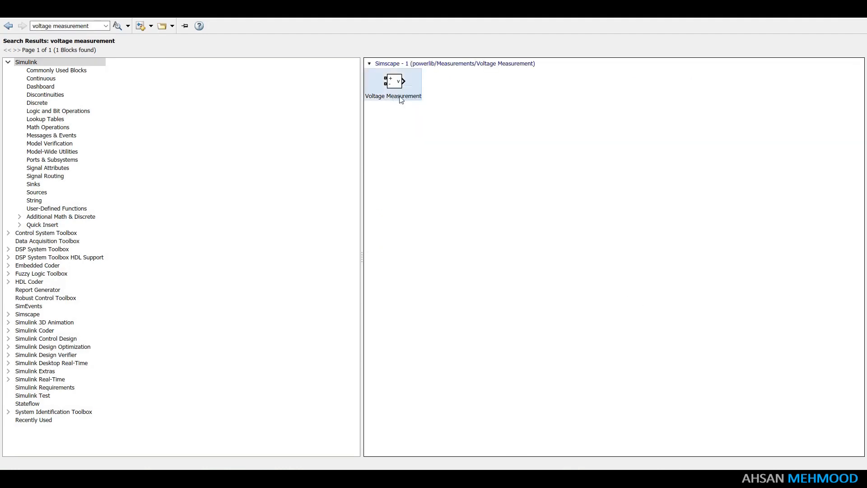
triple_click(98, 28)
type("curent measurement")
key("Return")
- Find the Product and XY Graph blocks in the library and add both to the model
triple_click(92, 26)
type("product")
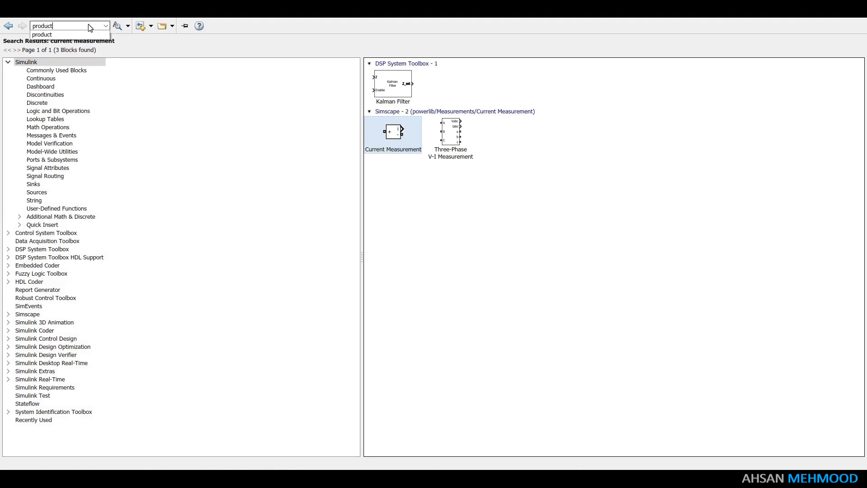
key("Return")
left_click(391, 84)
triple_click(72, 26)
type("xy graph")
key("Return")
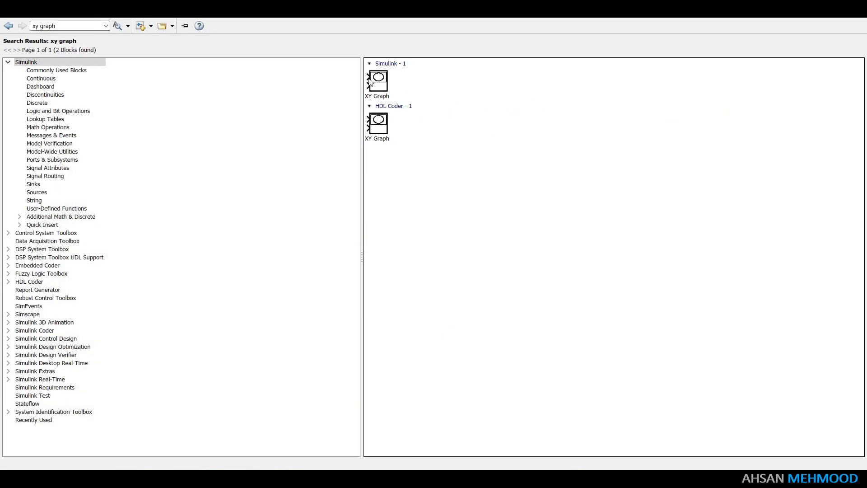
left_click(378, 81)
- Search the library for "scope" and add the Simulink Scope block to the model
triple_click(75, 26)
type("sc")
left_click(76, 34)
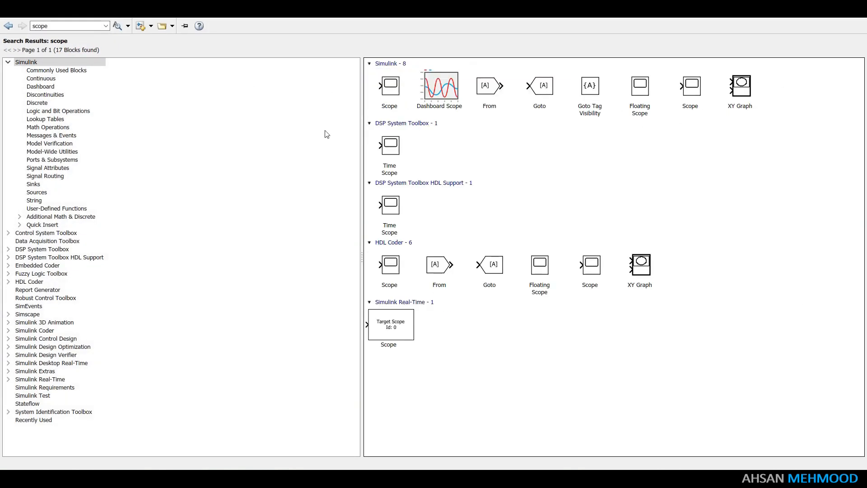
key("Return")
right_click(411, 97)
left_click(414, 101)
- Find the Ground and powergui blocks in the library and add both to the model
triple_click(81, 27)
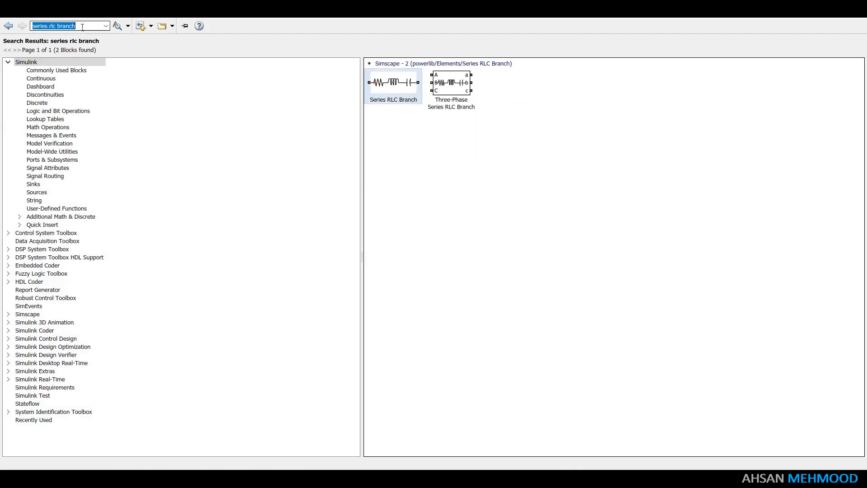
type("ground")
key("Return")
right_click(686, 220)
left_click(691, 224)
triple_click(65, 28)
type("powergui")
key("Return")
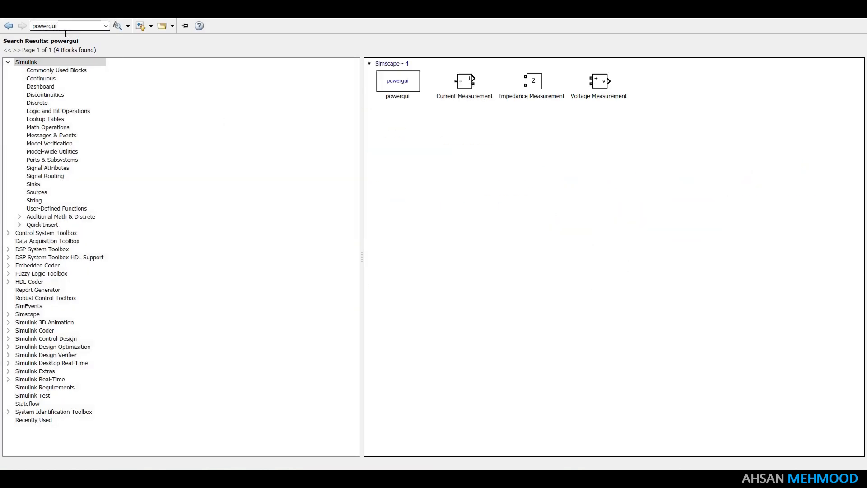
left_click(388, 89)
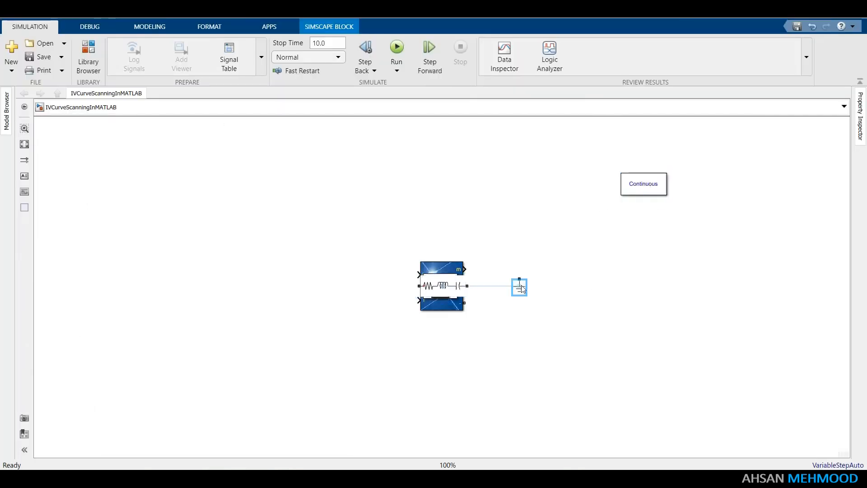
- Spread the stacked blocks apart on the canvas, placing the PV Array beside the Constant block
left_click_drag(442, 286, 306, 226)
left_click_drag(442, 286, 370, 294)
left_click_drag(442, 286, 138, 249)
left_click(181, 257)
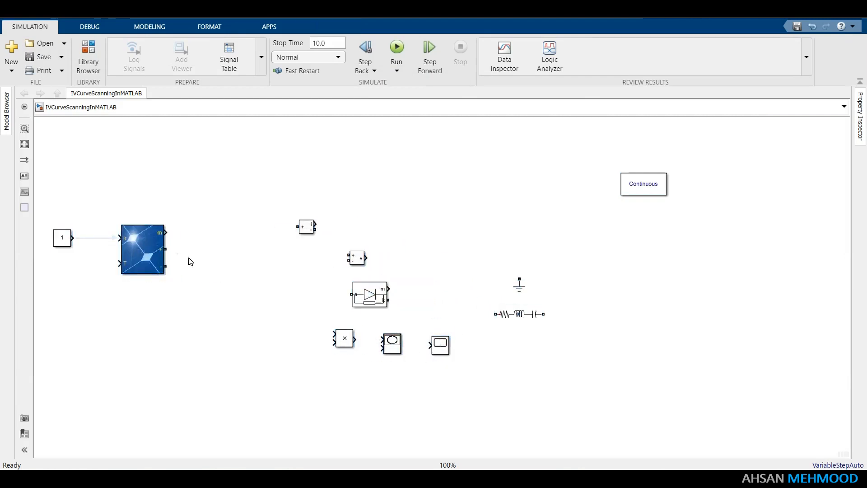
- Set the PV Array's parallel strings to 1 and its series-connected modules per string to 1
left_click(148, 253)
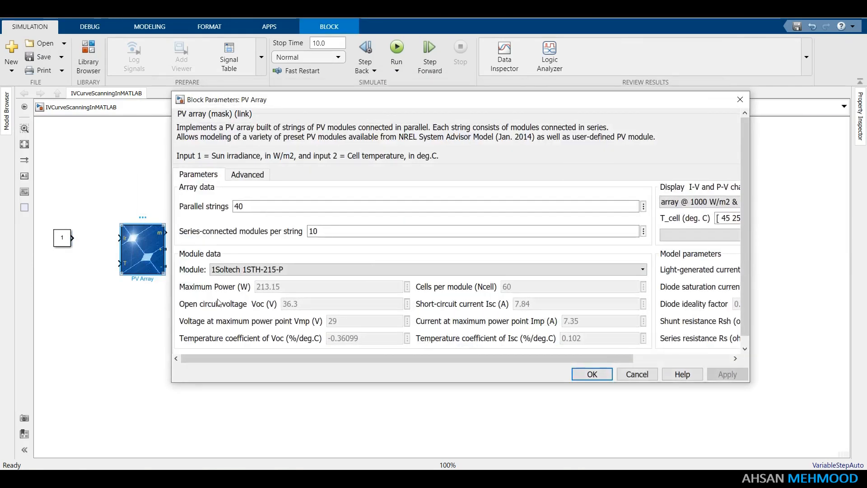
double_click(267, 206)
type("1")
double_click(319, 231)
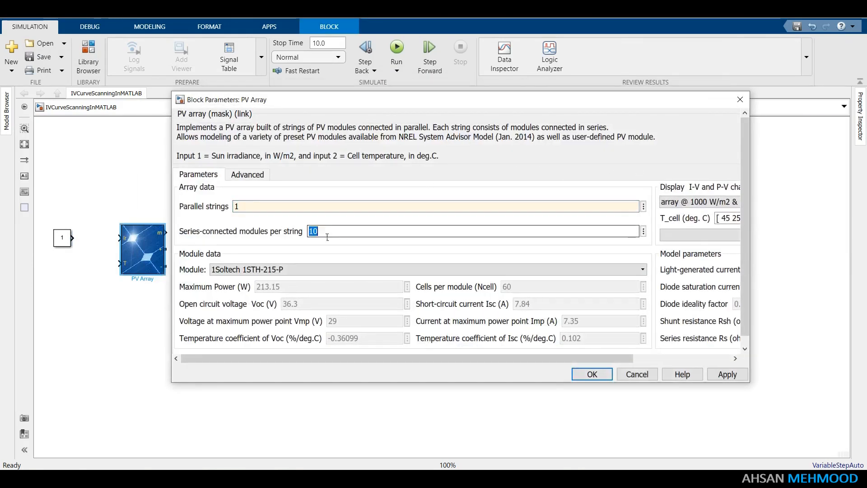
type("1")
- Choose Kyocera Solar KC200GT as the PV Array's module and apply the parameters
left_click(334, 270)
scroll(343, 325, "down", 15)
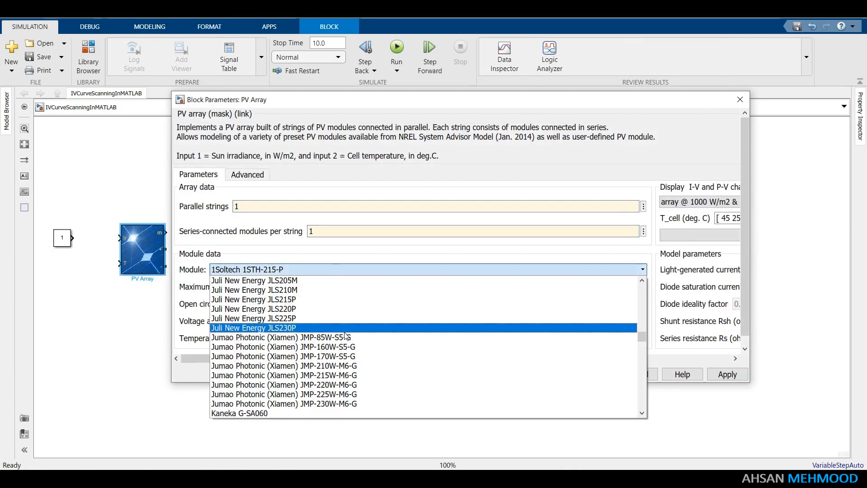
scroll(345, 336, "down", 15)
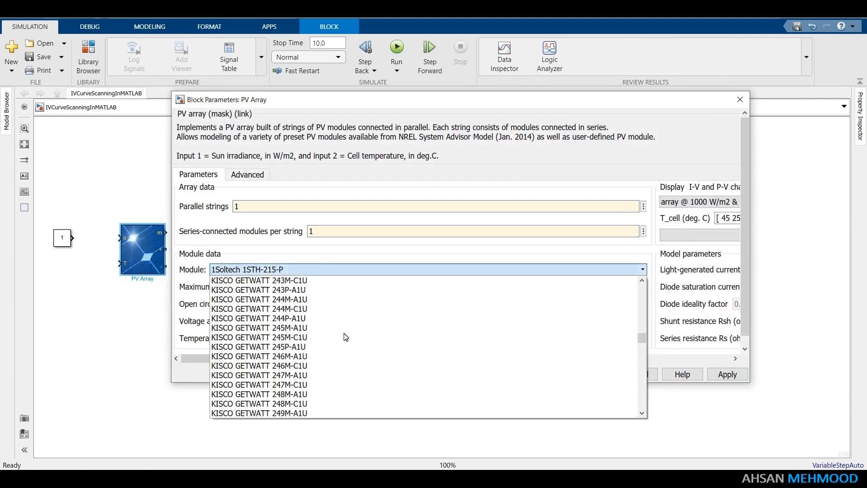
scroll(346, 337, "down", 3)
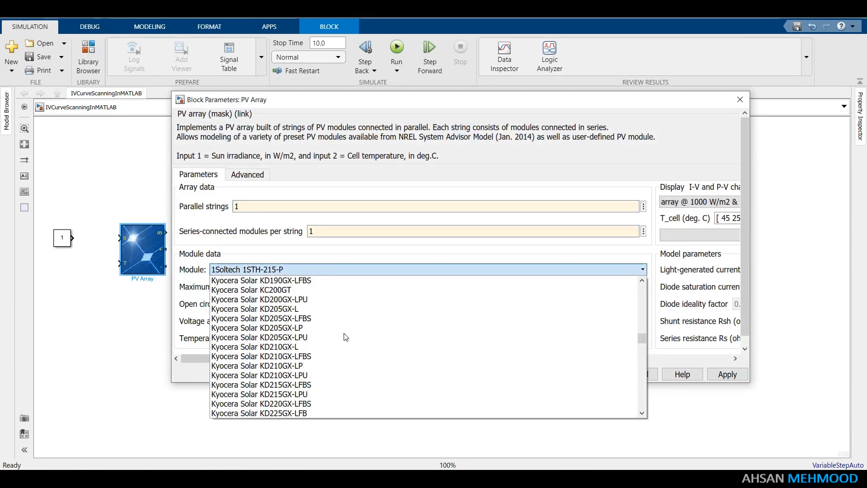
left_click(315, 321)
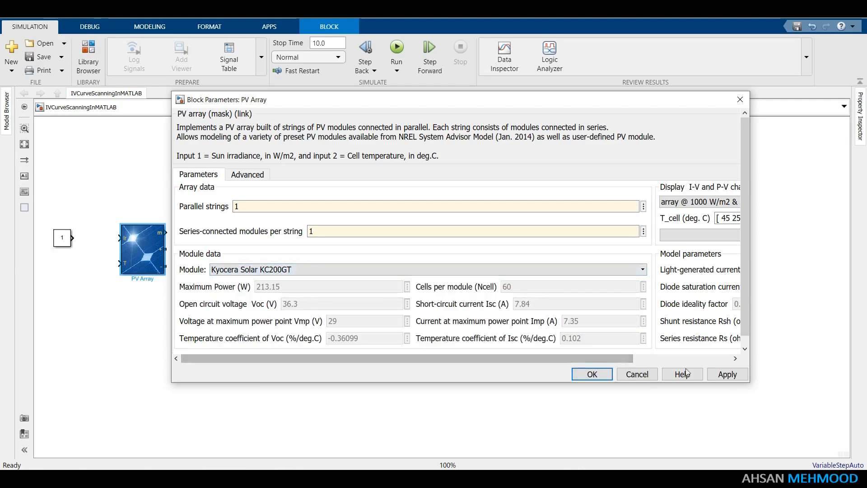
left_click(727, 376)
- Plot the PV Array's I-V and P-V characteristics and examine the maximum power point on the 25 °C curve
left_click_drag(594, 359, 698, 361)
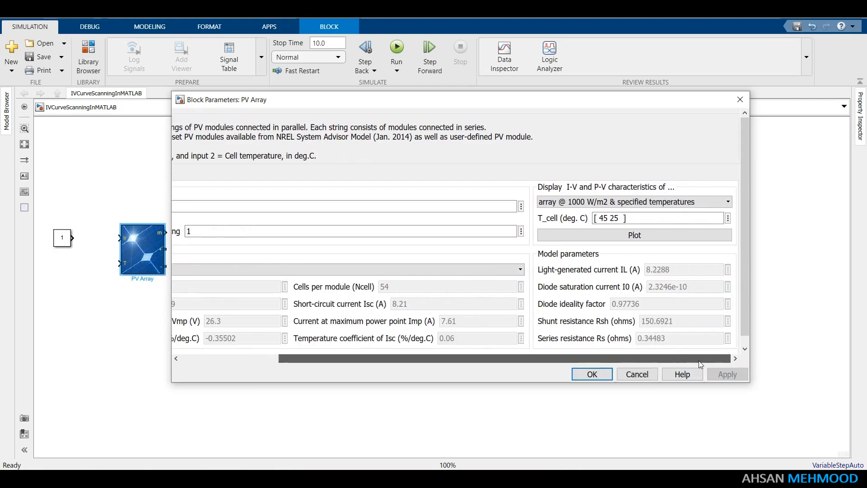
left_click(627, 235)
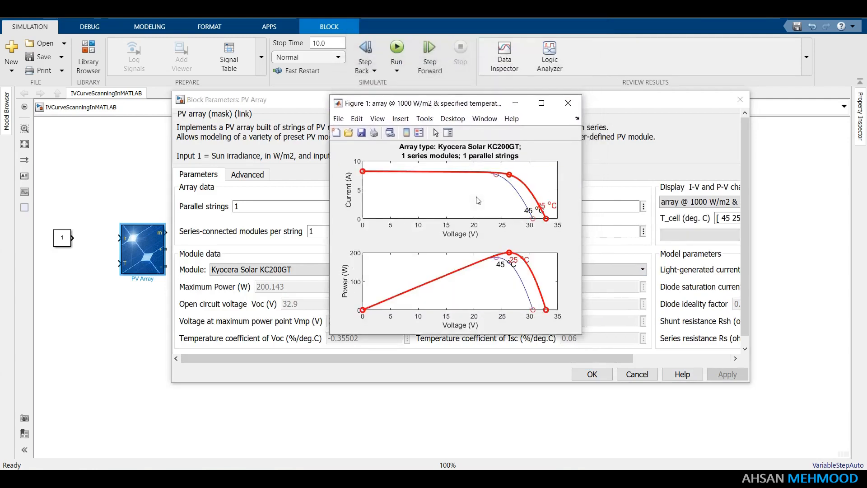
left_click(541, 104)
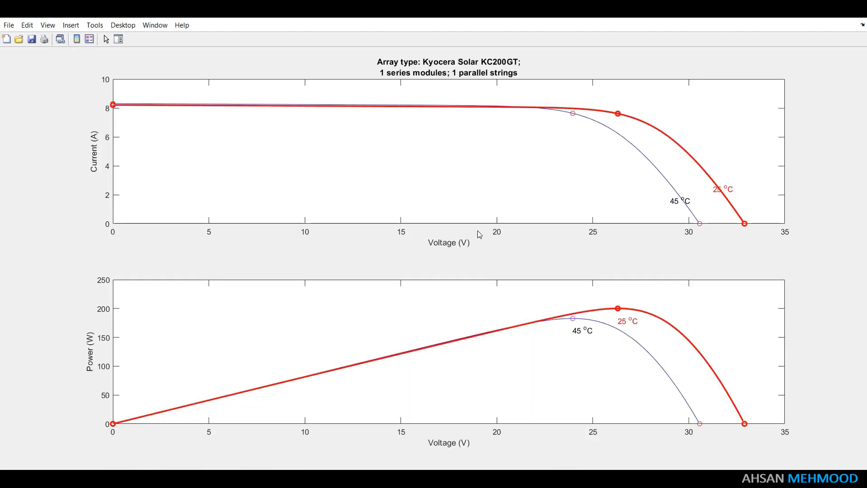
left_click(620, 117)
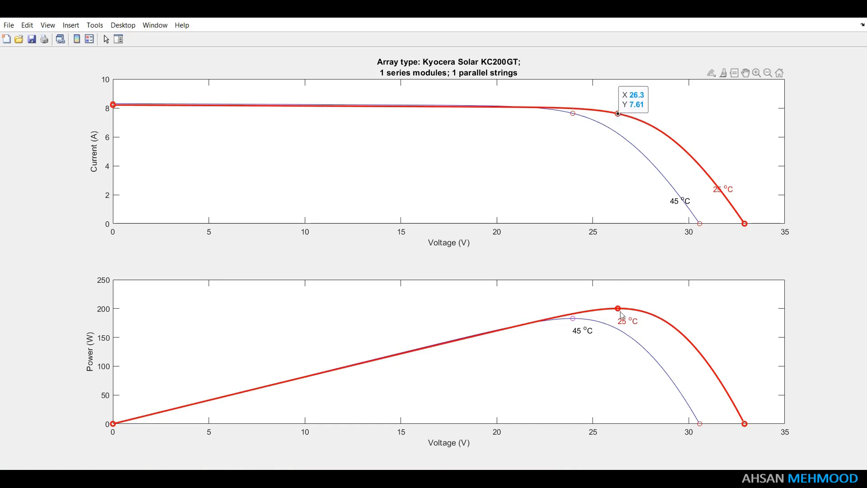
mouse_move(622, 312)
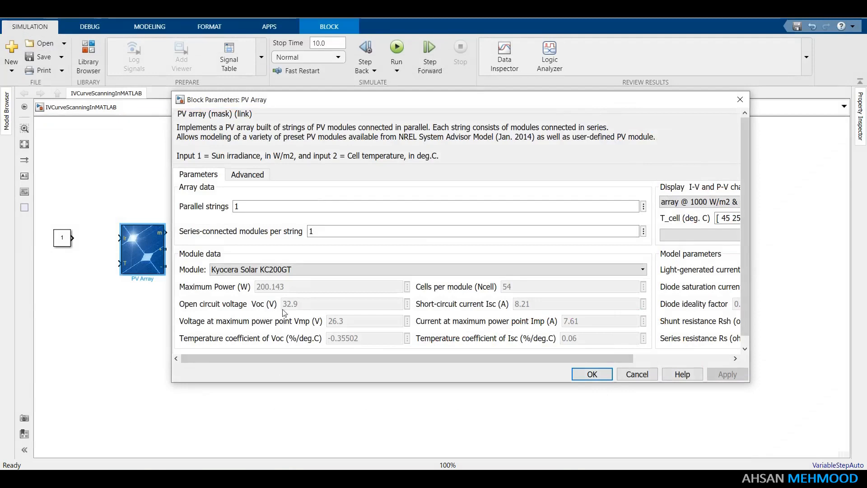
left_click(592, 374)
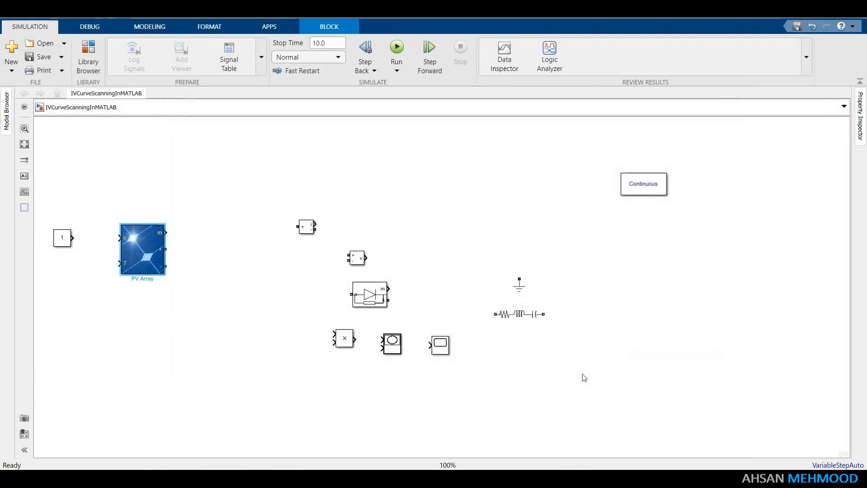
- Move the Constant block beside the PV Array and connect it to the irradiance input
left_click(201, 290)
left_click_drag(62, 240, 95, 241)
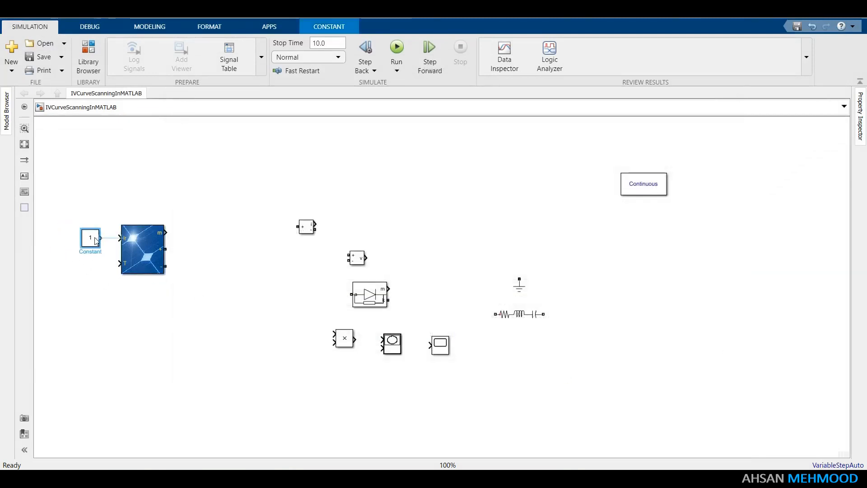
left_click(108, 239)
- Duplicate the Constant block and connect the copy to the PV Array's temperature input T
key("ctrl+c")
key("ctrl+v")
key("ctrl+v")
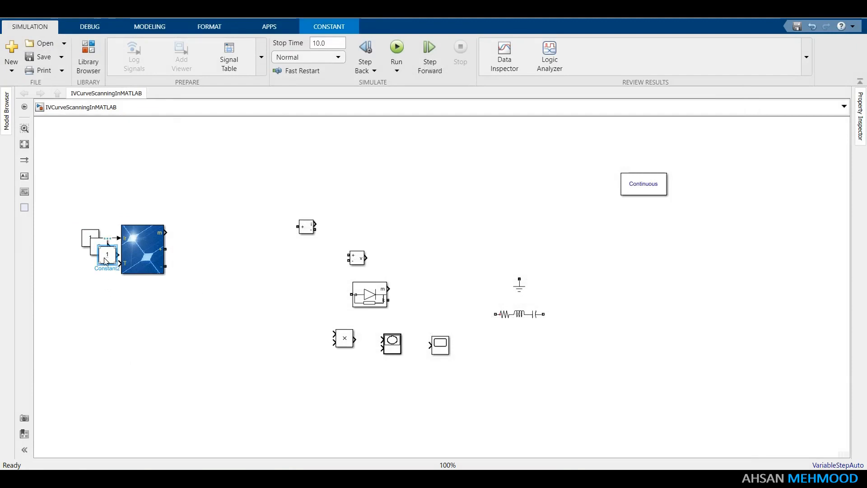
key("Delete")
left_click_drag(102, 256, 94, 273)
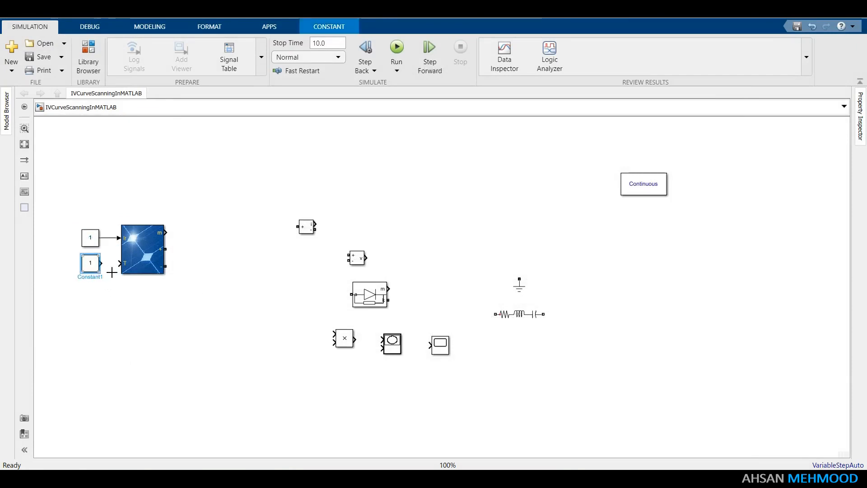
left_click(107, 291)
- Set the irradiance Constant block's value to 1000
double_click(90, 237)
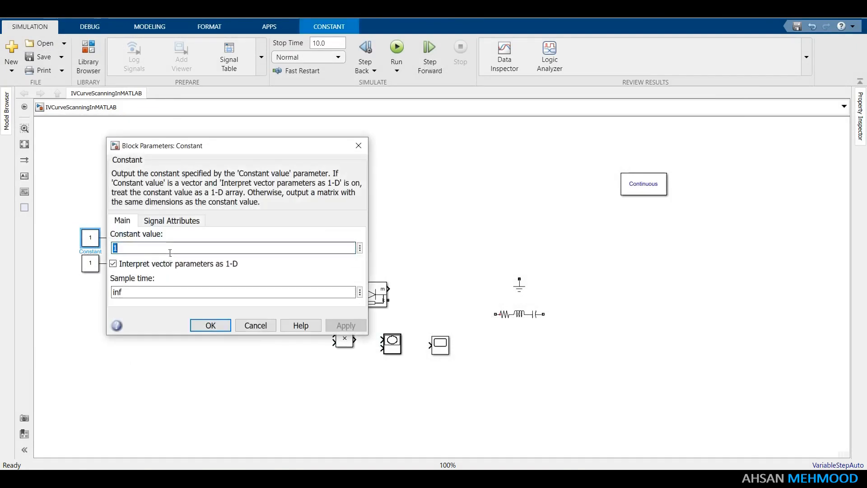
type("000")
left_click(346, 325)
left_click(210, 325)
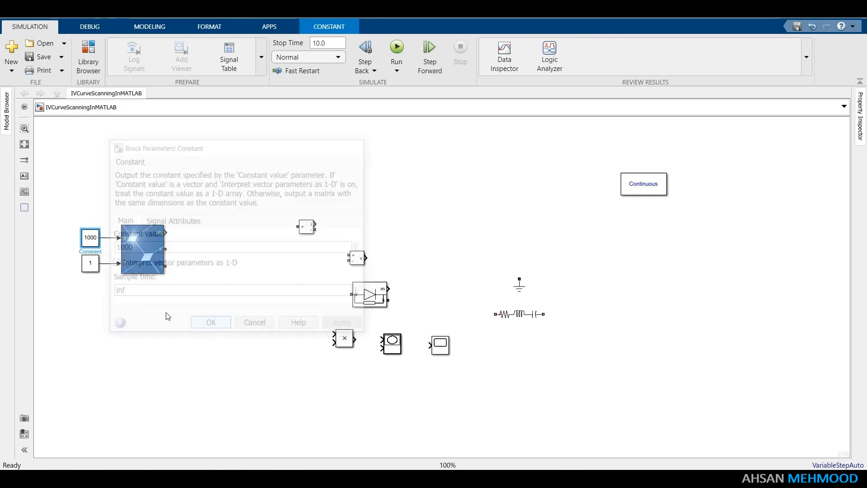
- Set the temperature Constant block's value to 25 and save the model
left_click(94, 266)
double_click(95, 267)
key("BackSpace")
type("25")
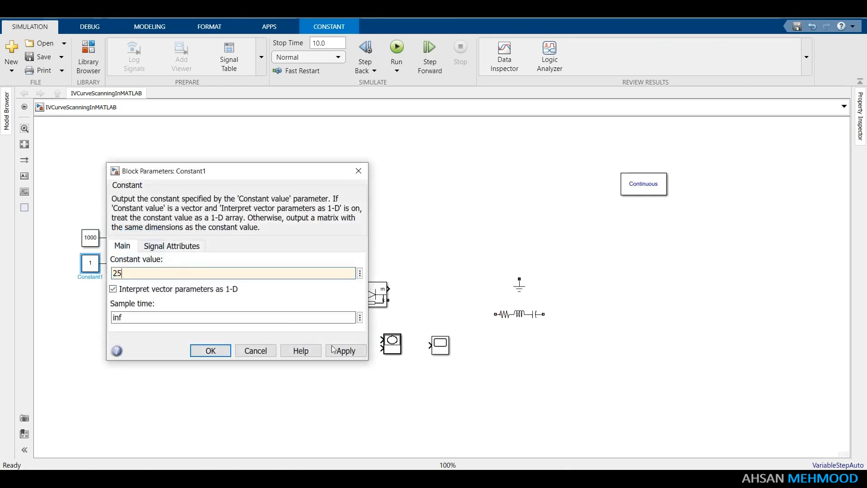
left_click(346, 350)
left_click(211, 351)
left_click(43, 57)
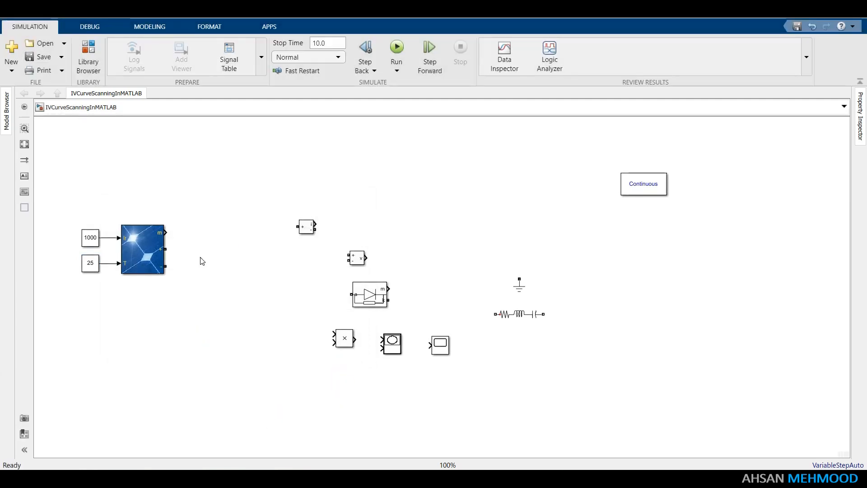
- Rotate the Diode block upright, shrink it, and connect it across the PV Array's positive and negative terminals
left_click_drag(382, 303, 230, 270)
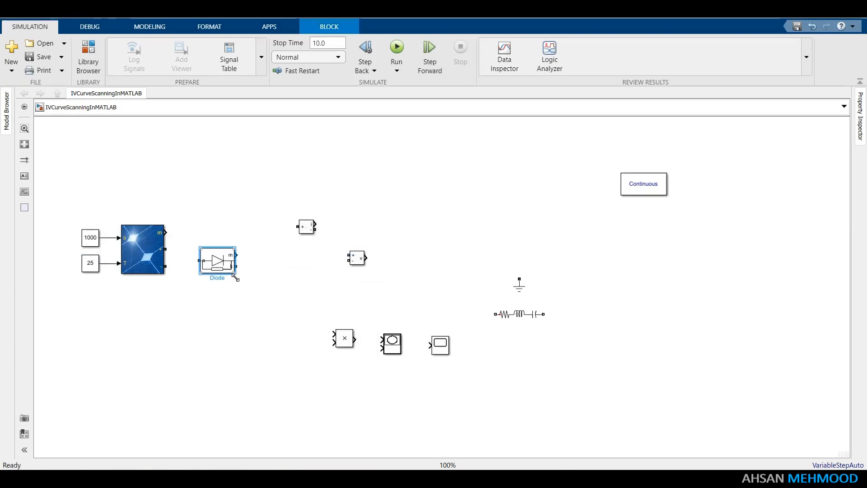
key("ctrl+r")
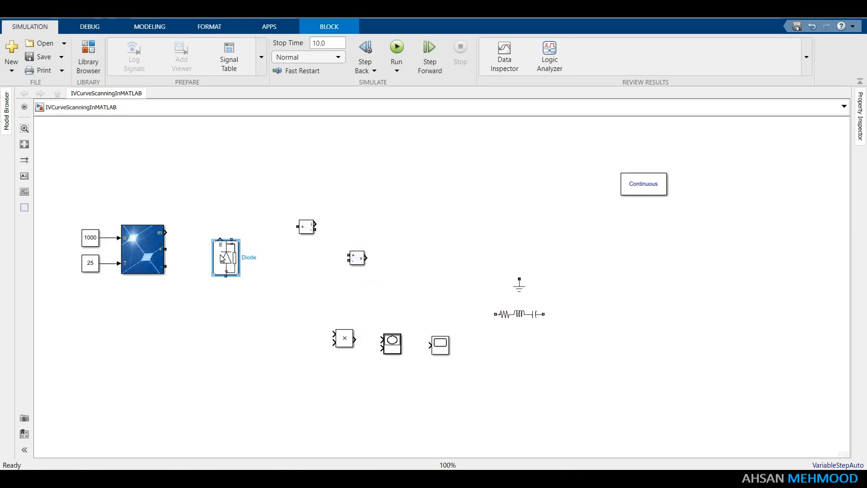
left_click_drag(213, 275, 165, 248)
left_click(205, 270)
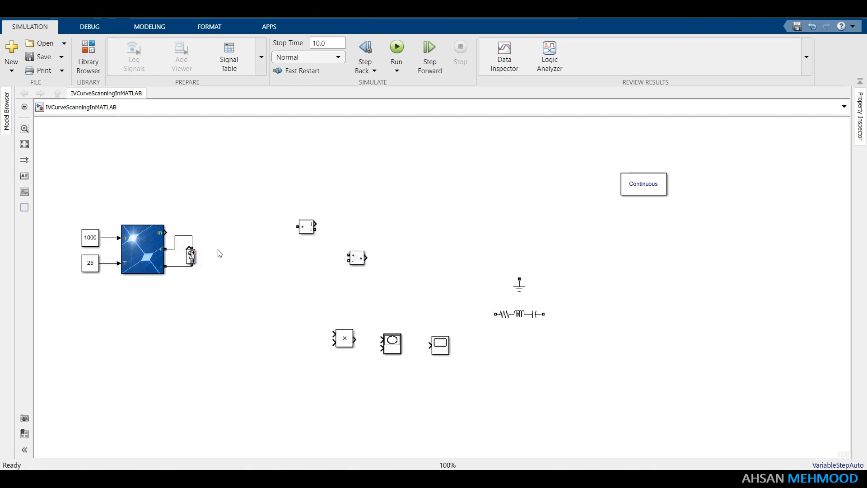
- Turn off the measurement port of the Diode block
double_click(191, 256)
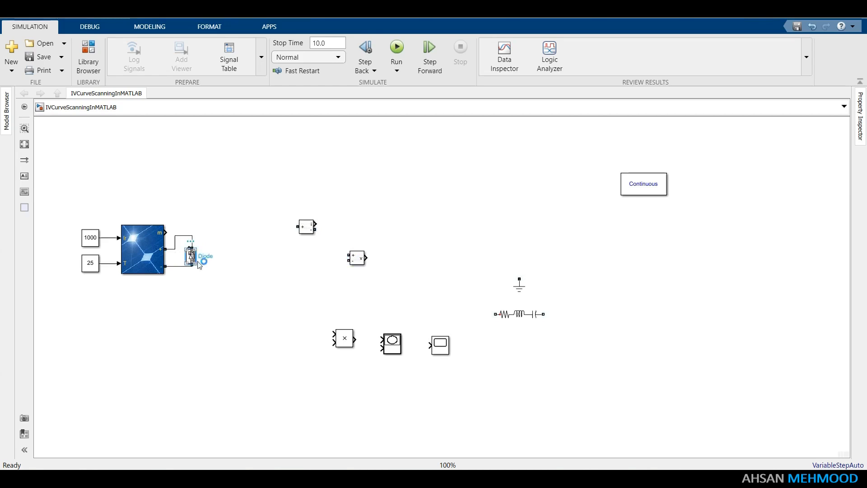
scroll(435, 261, "down", 1)
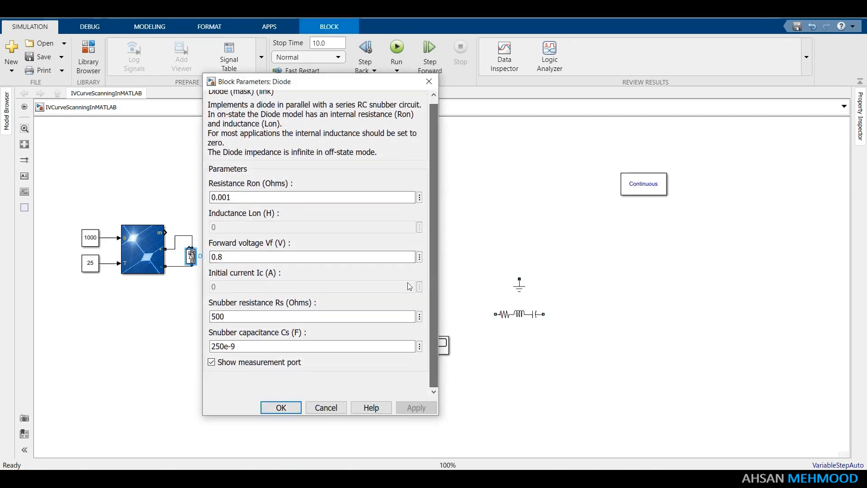
left_click(223, 363)
left_click(400, 407)
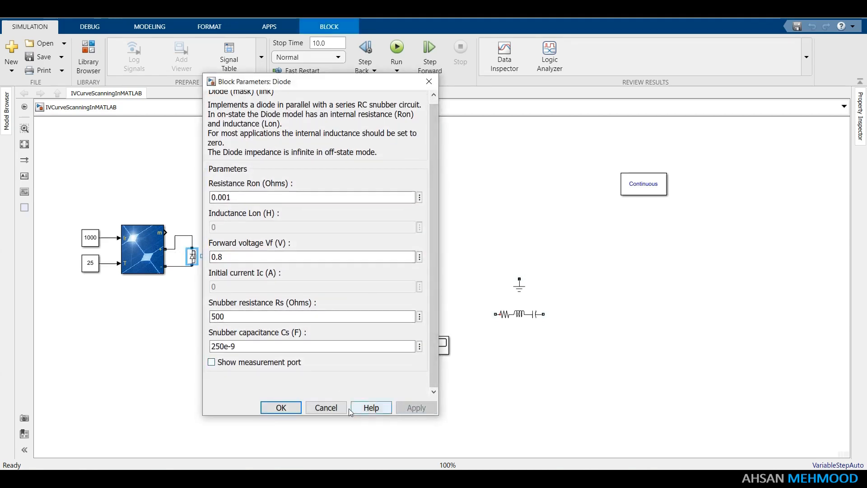
left_click(285, 407)
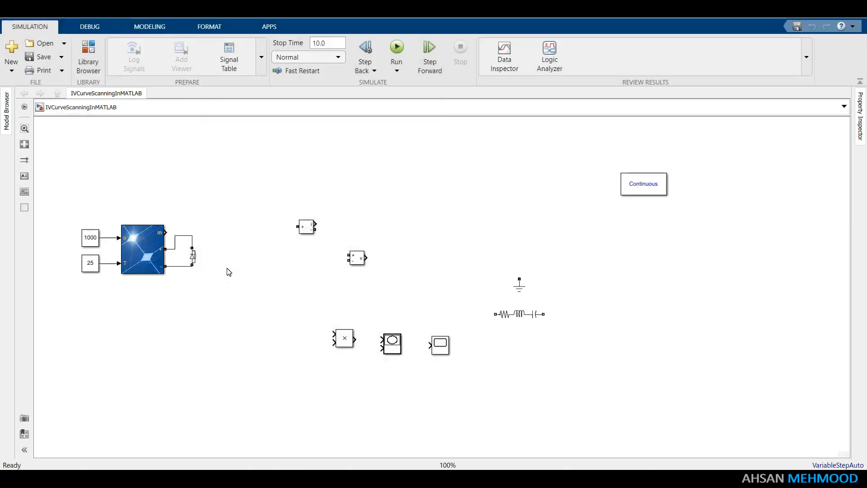
- Move the measurement and display blocks clear of the array, and stack two copies of the PV Array, Constants and Diode group below the original
left_click_drag(289, 212, 768, 345)
left_click_drag(54, 211, 231, 299)
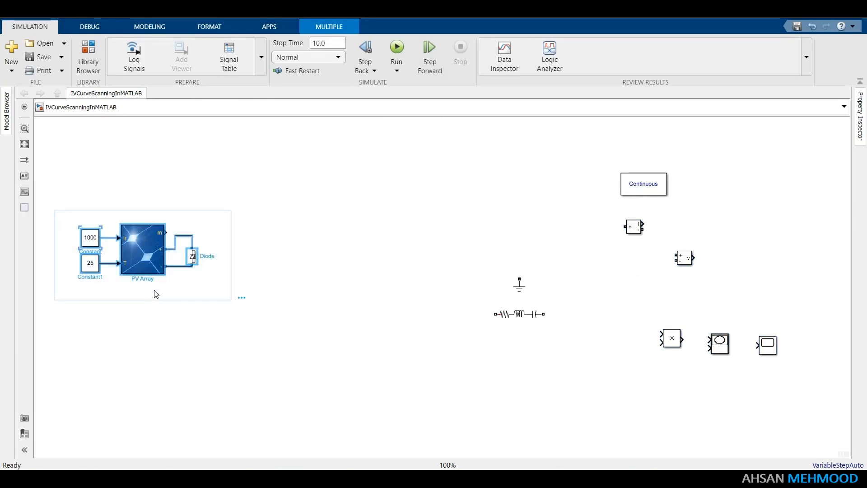
key("ctrl+c")
key("ctrl+v")
left_click_drag(151, 270, 142, 330)
left_click(129, 380)
key("ctrl+v")
- Duplicate the column of three PV Array groups, place the copy beside it as a second string, and save the model
left_click_drag(56, 206, 215, 422)
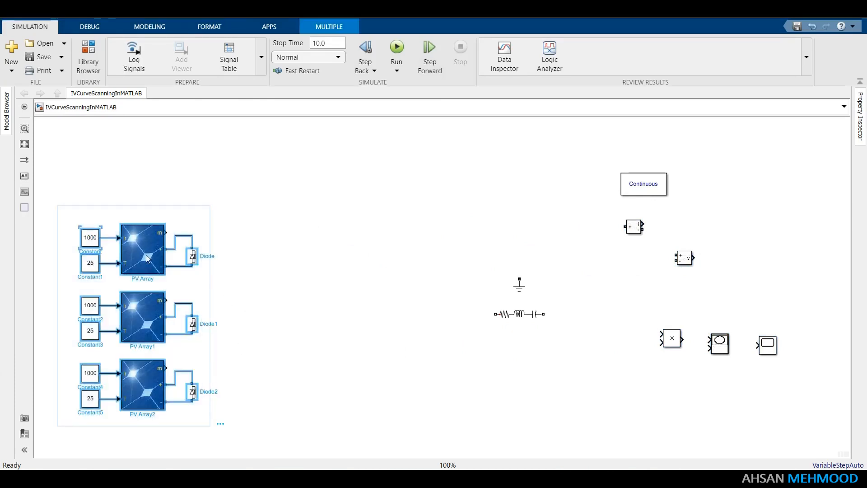
key("ctrl+c")
key("ctrl+v")
left_click_drag(145, 255, 290, 245)
left_click(392, 259)
key("ctrl+s")
- Wire the three PV arrays of each string in series through their bypass diodes, and save the model
mouse_move(192, 315)
left_mouse_down()
mouse_move(192, 265)
mouse_move(193, 303)
left_mouse_up()
key("ctrl+z")
key("ctrl+z")
key("ctrl+y")
key("ctrl+s")
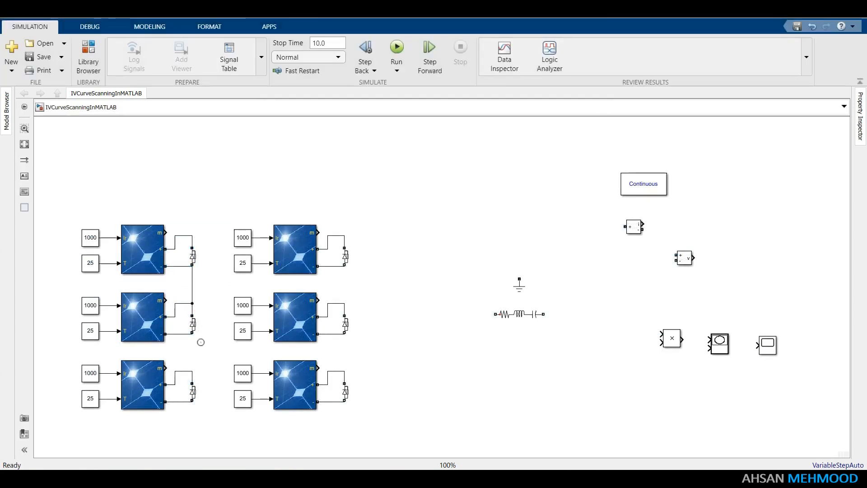
left_click_drag(192, 334, 192, 371)
left_click_drag(344, 265, 344, 303)
left_click_drag(344, 334, 344, 370)
- Connect the negative ends of the two PV strings with a common wire below the lowest arrays
left_click_drag(317, 401, 200, 407)
left_click_drag(329, 415, 344, 413)
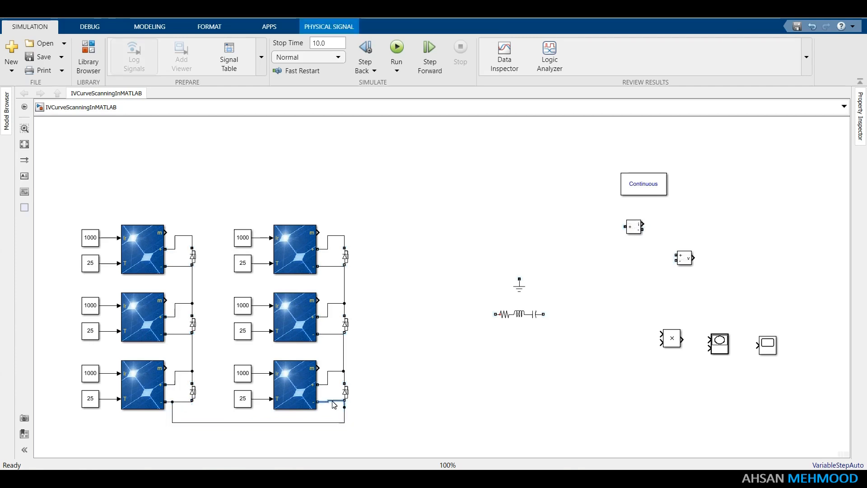
left_click(357, 396)
left_click(345, 416)
left_click(327, 412)
- Place a copy of the Diode block above each PV string and connect it to the string's positive end
left_click(193, 256)
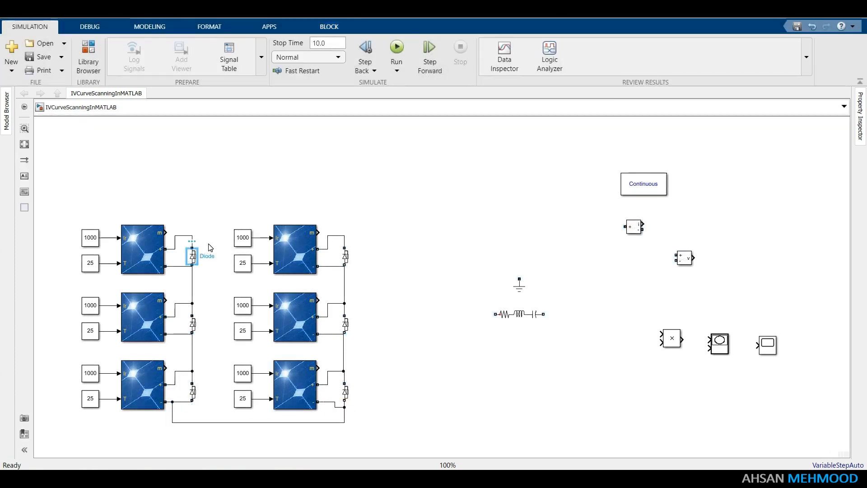
key("ctrl+c")
key("ctrl+v")
left_click_drag(201, 264, 346, 203)
left_click(211, 228)
left_click(192, 201)
key("ctrl+c")
key("ctrl+v")
left_click_drag(192, 208, 192, 235)
left_click_drag(345, 208, 350, 239)
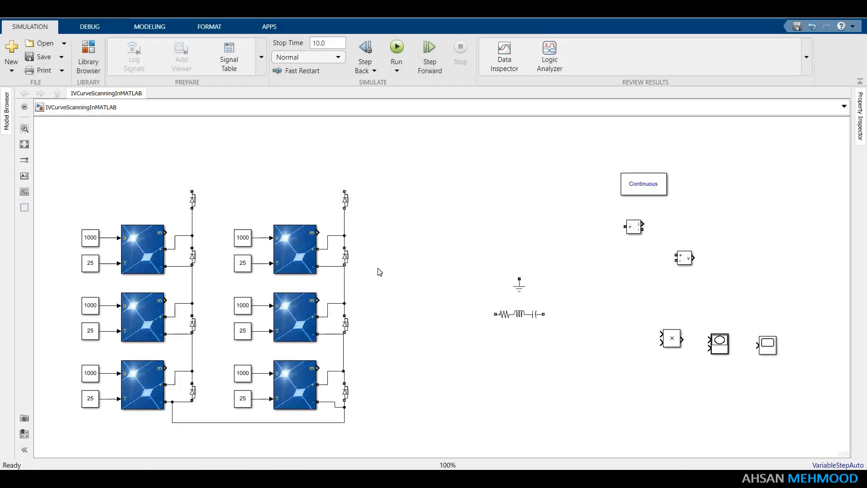
- Move the second string's lowest diode up slightly and reroute the common negative wire to run straight down from the first string's diode
left_click_drag(345, 393, 341, 401)
left_click(367, 367)
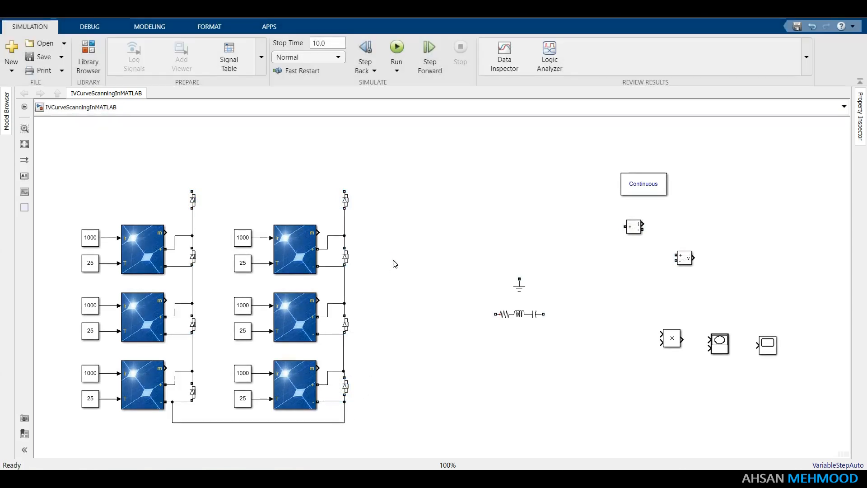
left_click_drag(172, 412, 192, 411)
- Place the Current Measurement and Voltage Measurement blocks beside the strings, turning the voltage block to face them with its positive terminal on top
left_click_drag(634, 228, 439, 158)
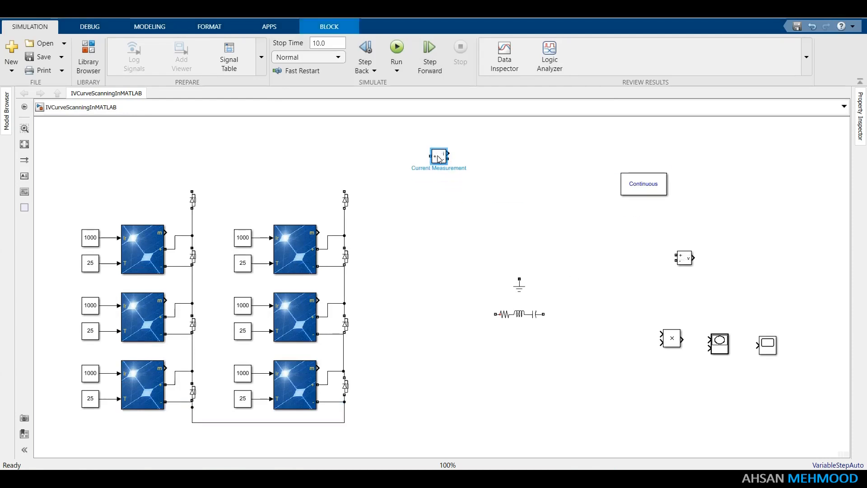
left_click_drag(688, 259, 505, 193)
key("ctrl+r")
key("ctrl+r")
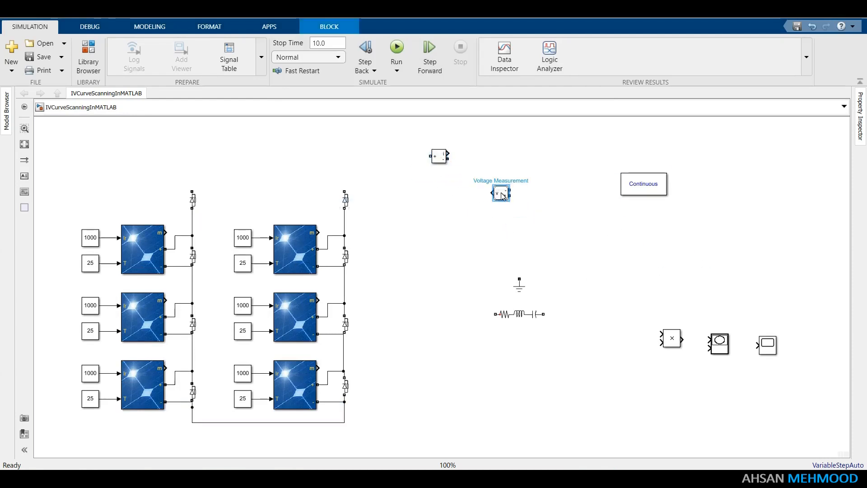
left_click(471, 208)
left_click(501, 194)
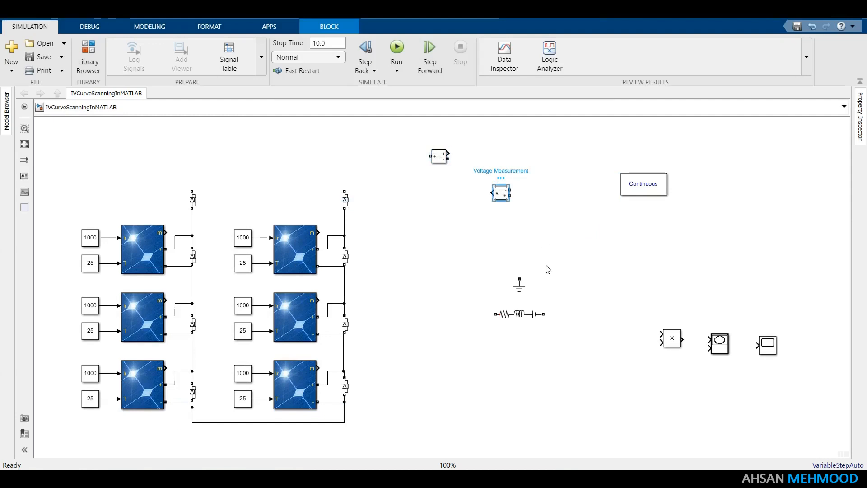
right_click(500, 194)
mouse_move(660, 277)
mouse_move(695, 306)
left_click(627, 319)
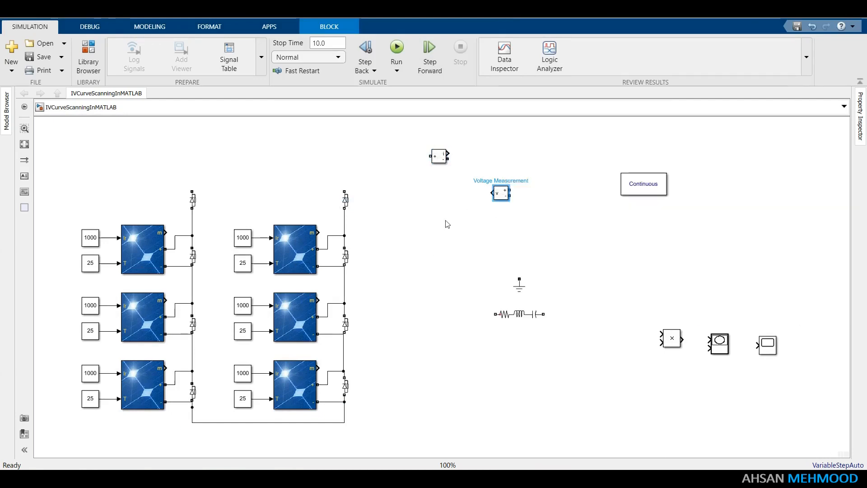
left_click(465, 203)
- Join the positive ends of both strings' blocking diodes and connect them to the Current Measurement block's positive terminal
left_click_drag(430, 156, 193, 193)
left_click_drag(257, 185, 259, 156)
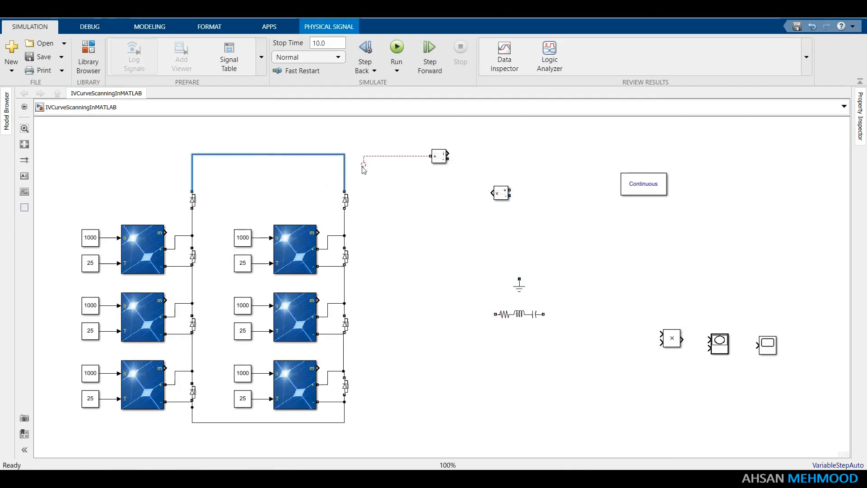
left_click_drag(364, 170, 352, 166)
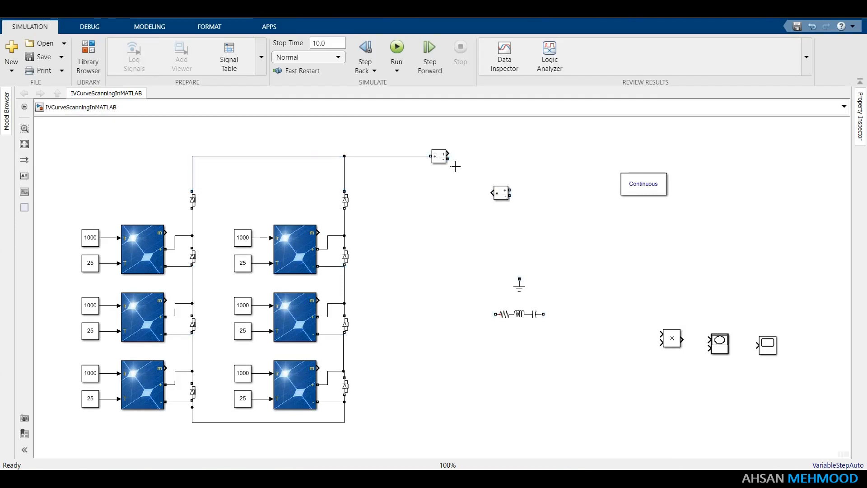
- Connect the Voltage Measurement block between the Current Measurement output and the strings' common negative wire, and tidy the return wire's route
left_click_drag(455, 166, 345, 423)
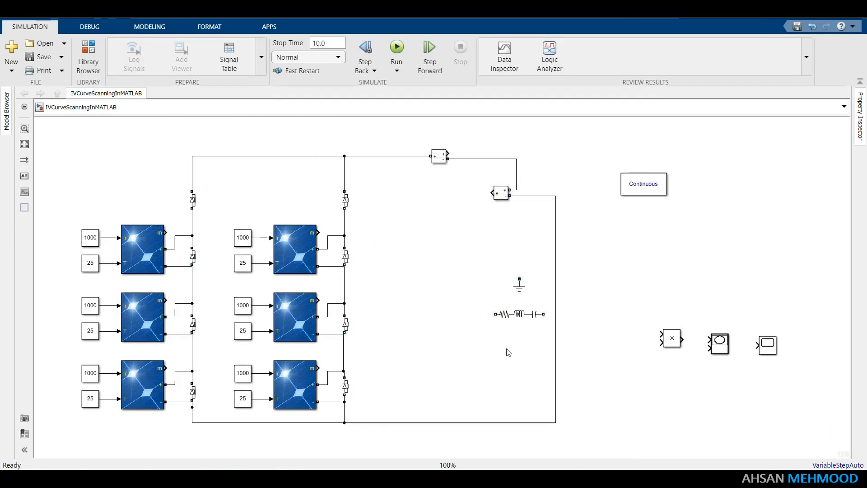
left_click_drag(438, 311, 402, 312)
left_click_drag(456, 197, 457, 242)
left_click(552, 257)
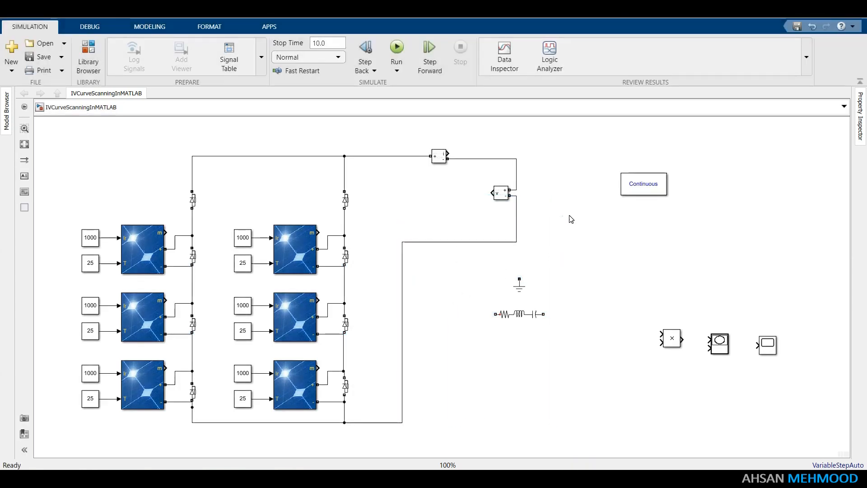
- Rotate the Series RLC Branch upright and connect it in parallel with the Voltage Measurement block
mouse_move(519, 314)
left_mouse_down()
mouse_move(581, 233)
mouse_move(577, 196)
mouse_move(593, 194)
mouse_move(548, 155)
mouse_move(525, 166)
left_mouse_up()
key("ctrl+r")
left_click(620, 238)
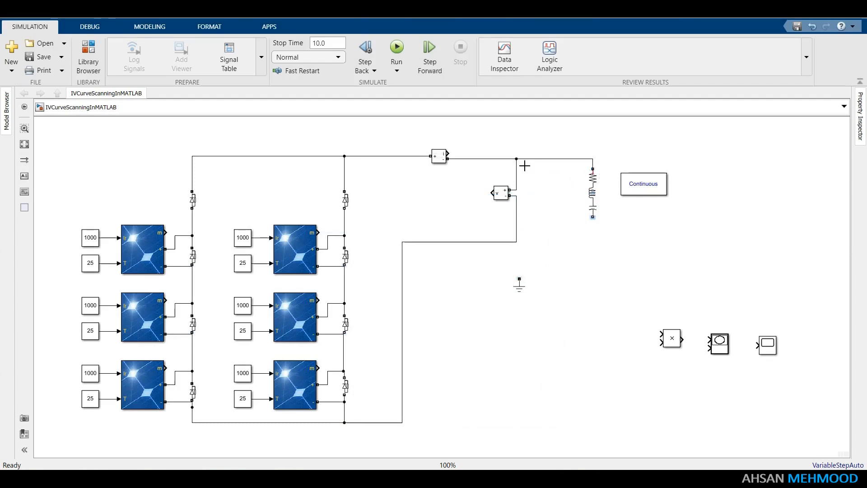
left_click_drag(599, 225, 517, 242)
- Set the Series RLC Branch to branch type C with a capacitance of 1e-3 F
double_click(592, 192)
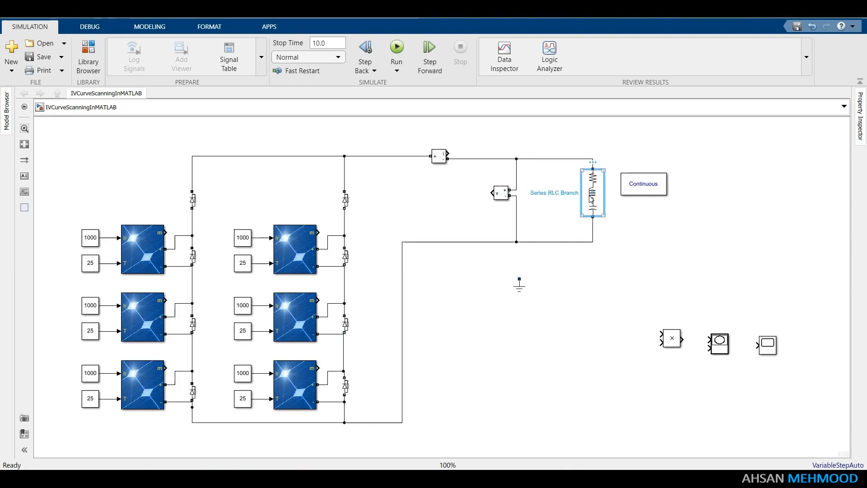
left_click(676, 139)
left_click(679, 182)
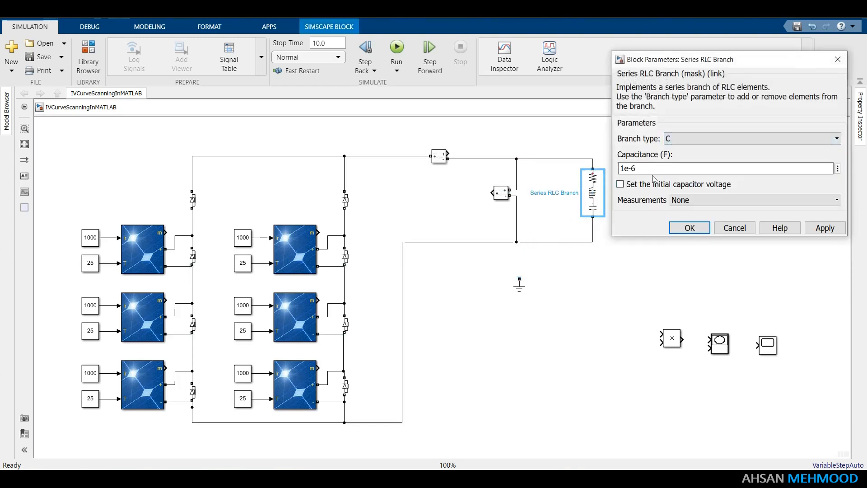
left_click_drag(636, 176, 620, 174)
left_click(639, 174)
type("3")
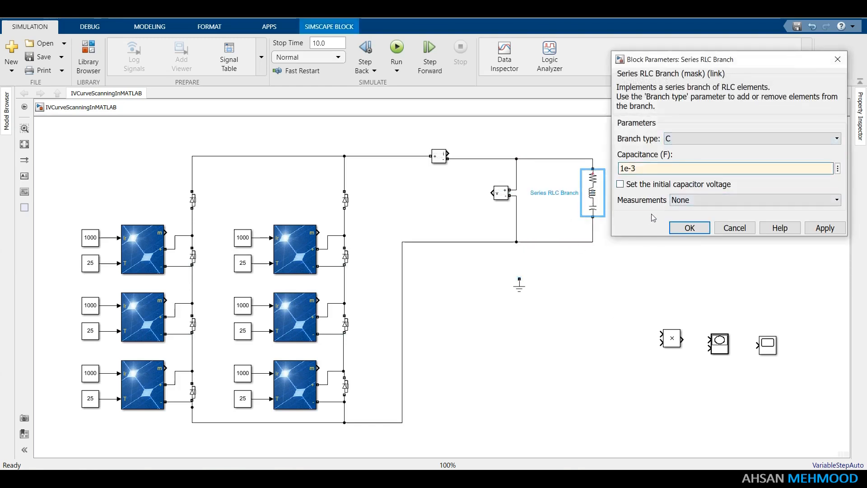
left_click(687, 227)
left_click(644, 241)
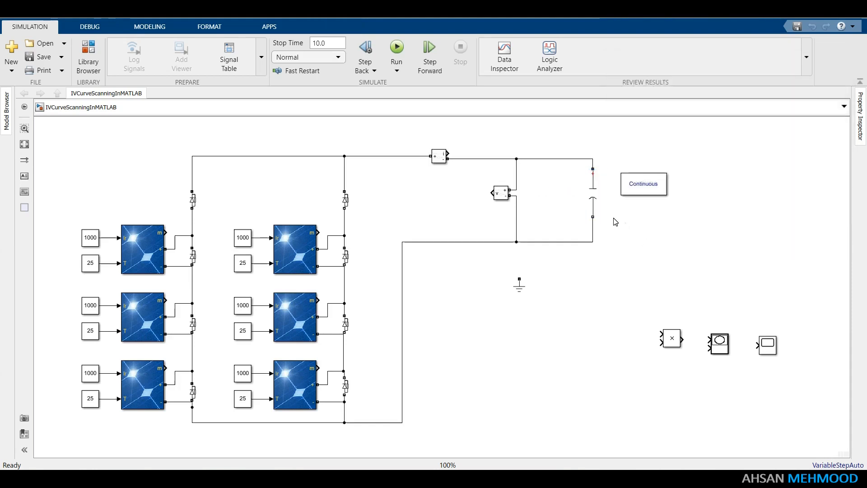
- Move the Ground block aside, place the Product block below the measurements, and feed it the measured voltage and current
left_click_drag(520, 285, 654, 276)
mouse_move(665, 337)
left_mouse_down()
mouse_move(564, 308)
mouse_move(553, 294)
mouse_move(504, 290)
mouse_move(488, 235)
mouse_move(492, 193)
left_mouse_up()
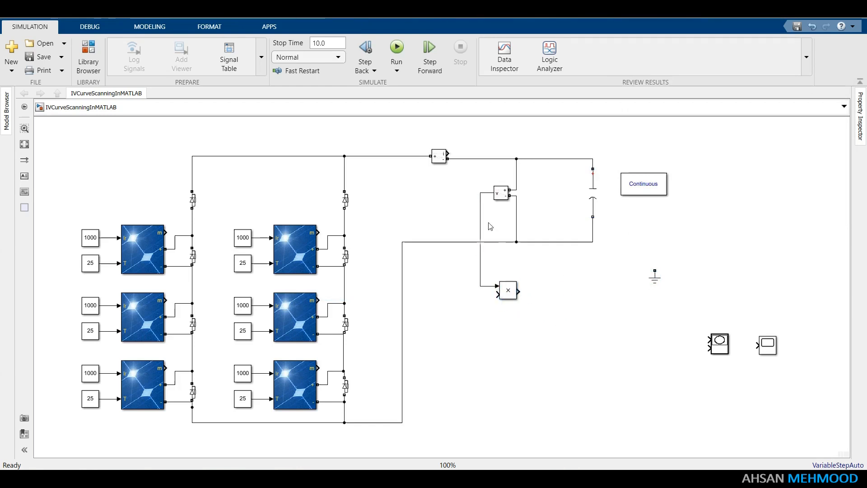
mouse_move(498, 295)
left_mouse_down()
mouse_move(473, 294)
mouse_move(458, 159)
left_mouse_up()
left_click_drag(487, 218, 476, 219)
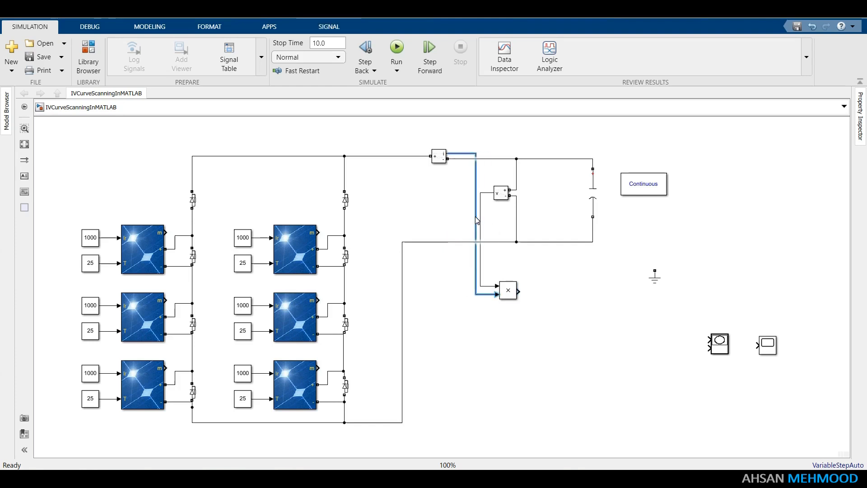
left_click(496, 319)
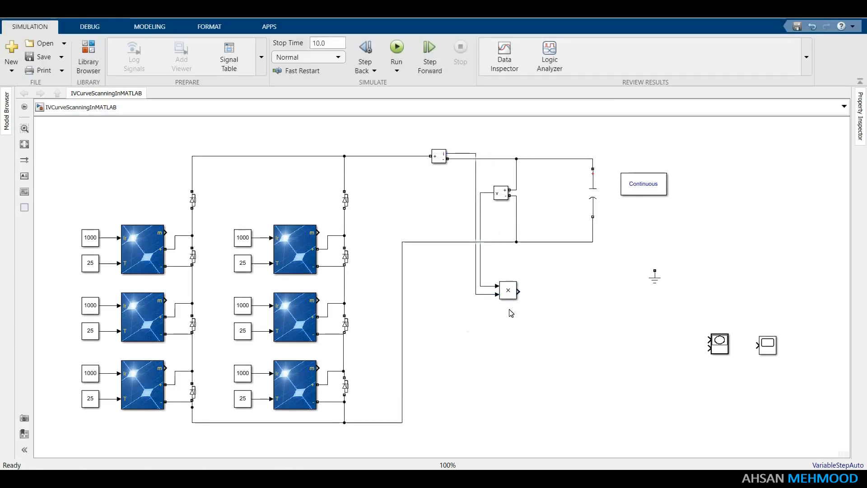
- Place the XY Graph and a copy of it below the Product block, and connect both X inputs to the measured voltage
left_click_drag(726, 348, 505, 365)
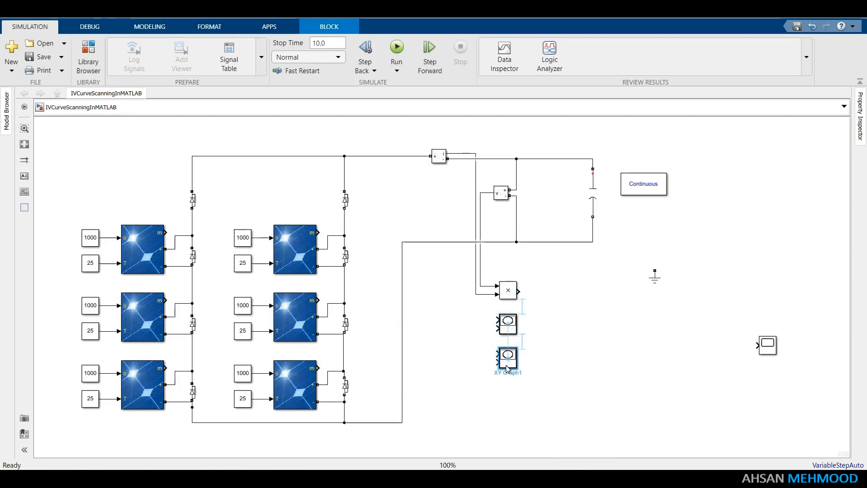
left_click(556, 364)
left_click_drag(497, 320, 488, 296)
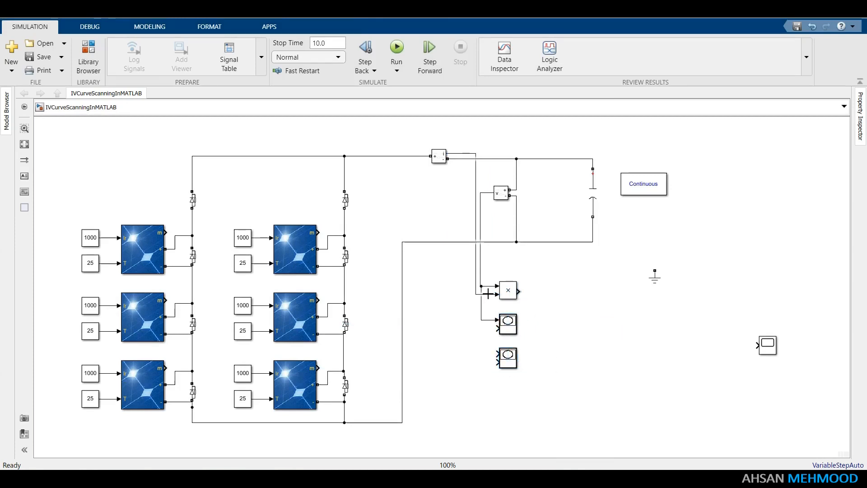
left_click_drag(498, 354, 486, 329)
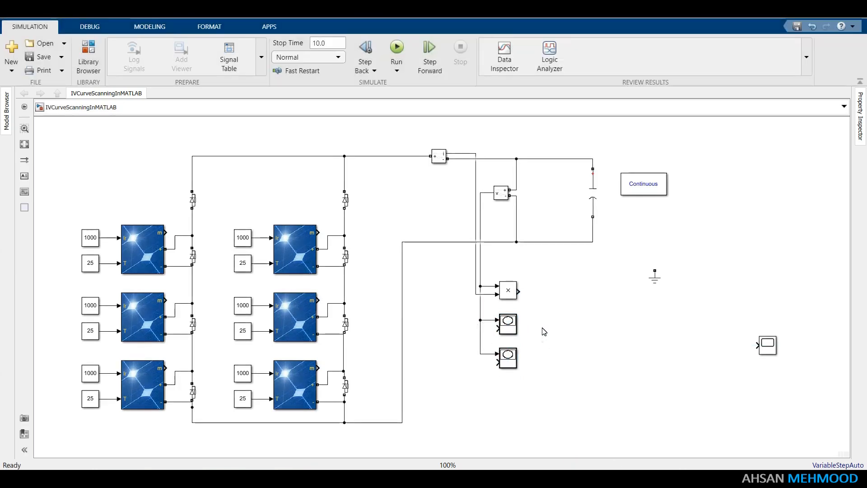
- Set the upper XY Graph's X-min to 0 and X-max to 100
double_click(506, 322)
double_click(552, 284)
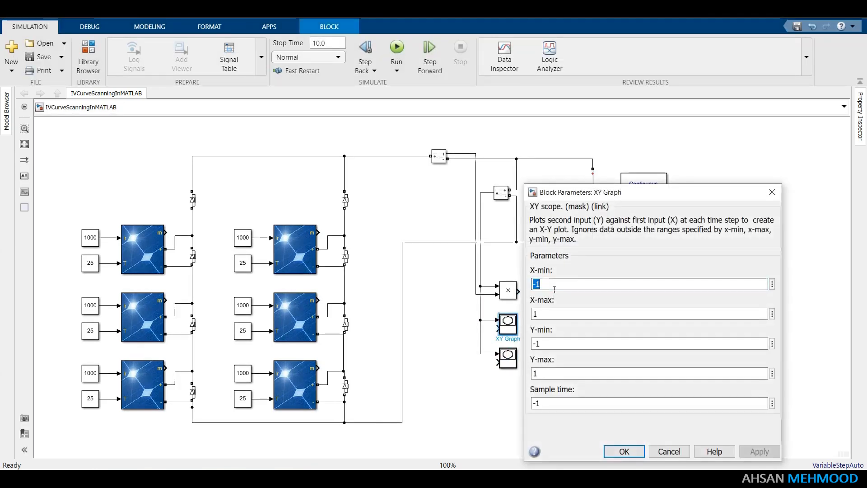
type("0")
double_click(553, 315)
type("100")
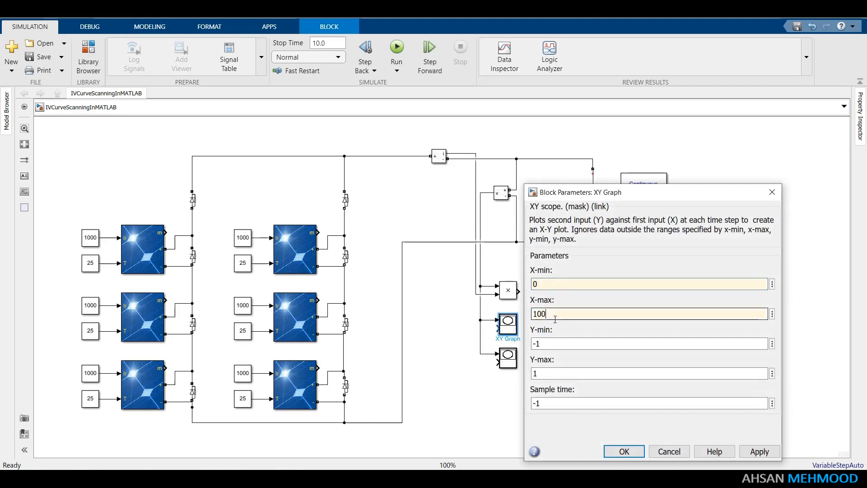
left_click(759, 451)
left_click(624, 452)
- Set the lower XY Graph1's X-min to 0 and X-max to 100
double_click(508, 357)
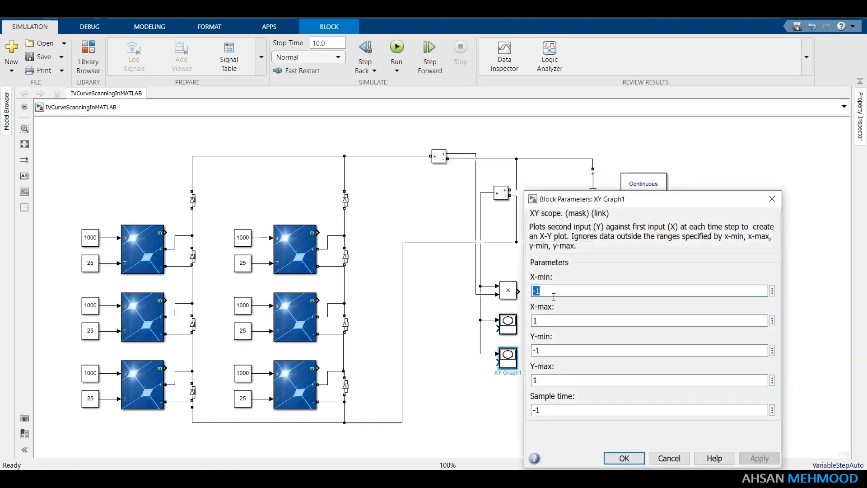
type("0")
double_click(551, 320)
type("100")
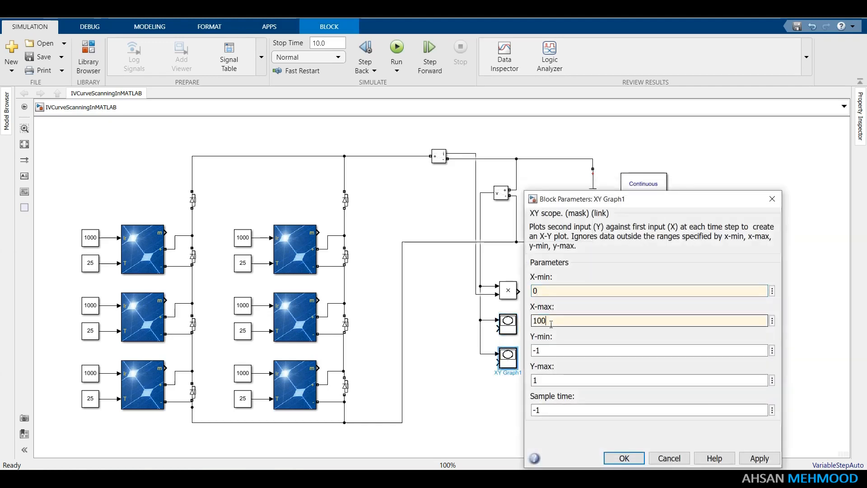
left_click(755, 456)
left_click(624, 458)
left_click(536, 327)
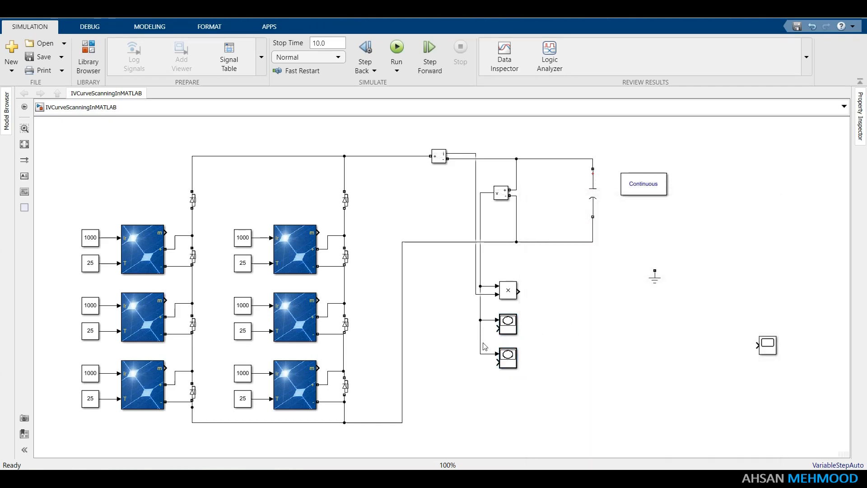
- Connect the upper XY Graph's Y input to the measured current
double_click(506, 329)
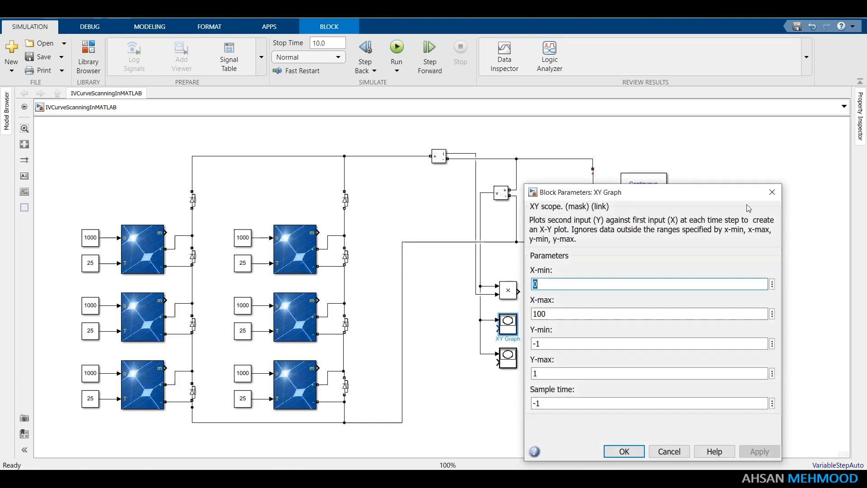
left_click(773, 192)
mouse_move(505, 337)
left_mouse_down()
mouse_move(476, 319)
mouse_move(475, 294)
left_mouse_up()
- Set the upper XY Graph's Y-min to 0 and Y-max to 18
double_click(506, 327)
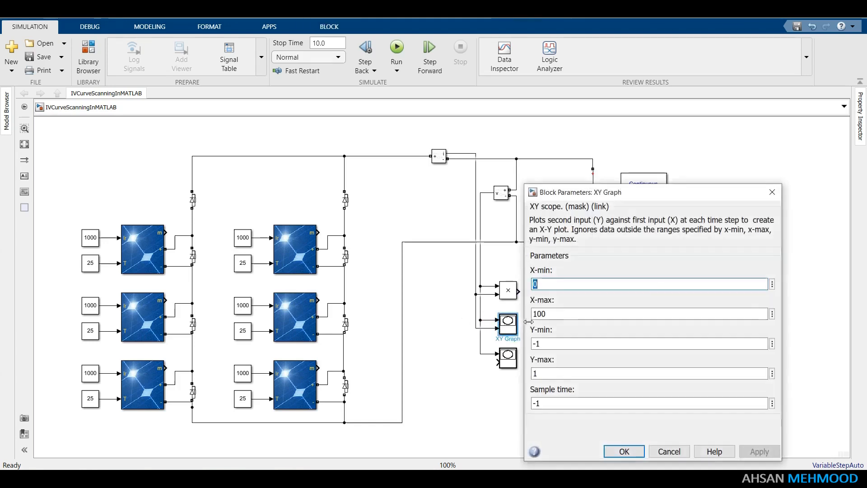
double_click(555, 348)
type("0")
double_click(550, 374)
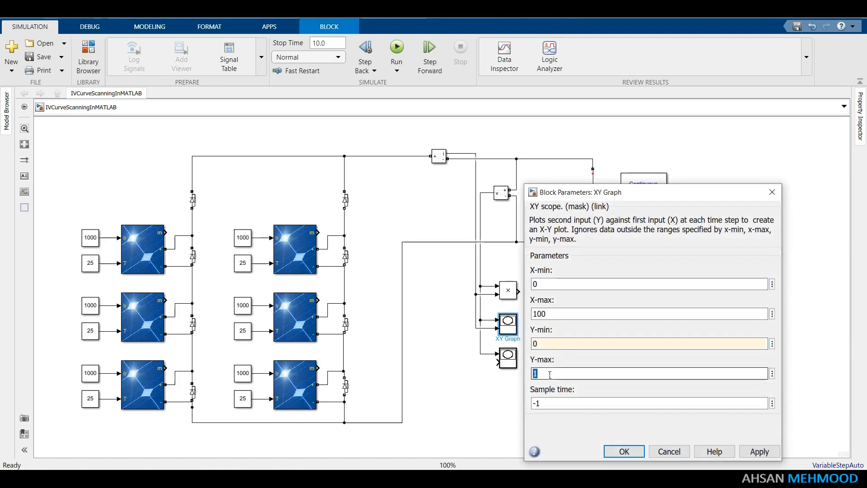
type("10")
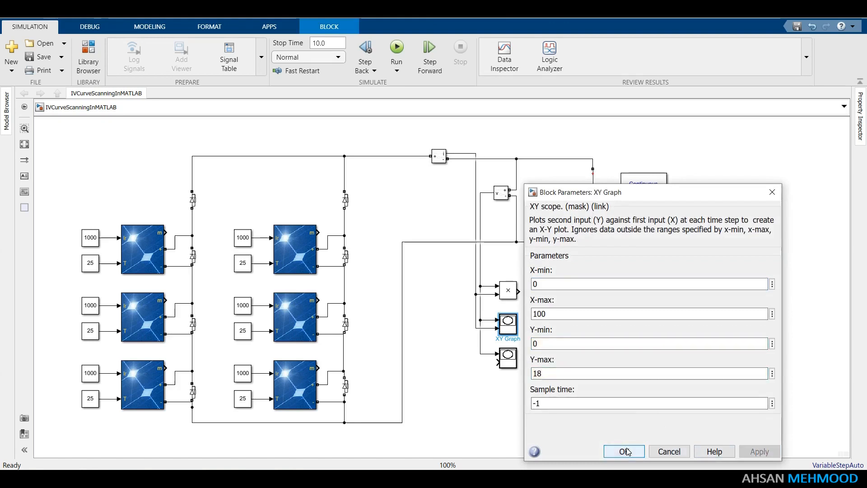
left_click(624, 451)
- Shift XY Graph1 aside from the upper graph and connect its Y input to the Product block's output
left_click(533, 327)
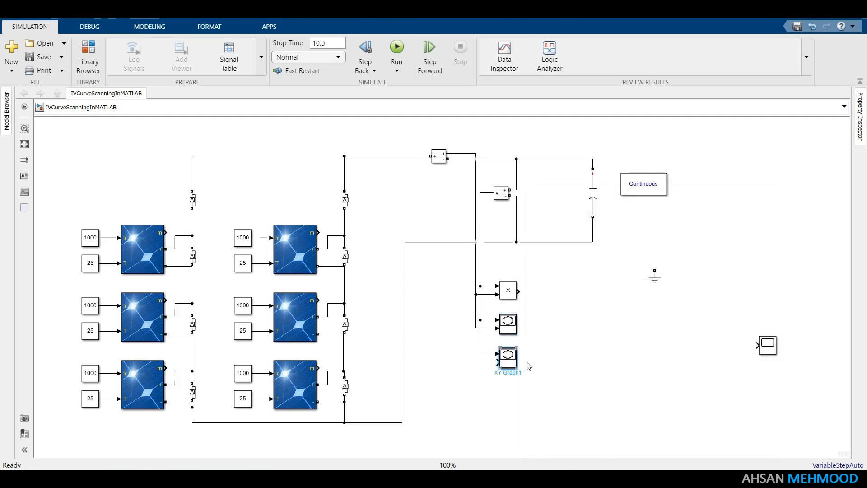
left_click_drag(524, 362, 528, 298)
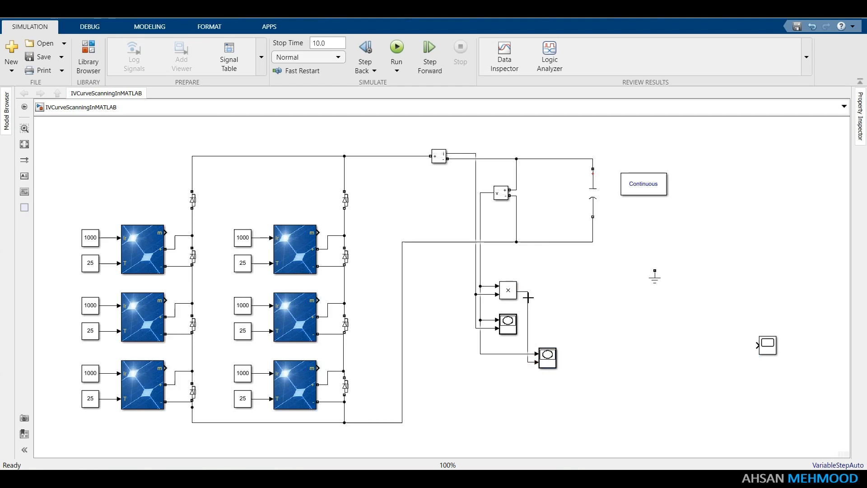
- Set XY Graph1's Y-min to 0 and Y-max to 1300
double_click(548, 356)
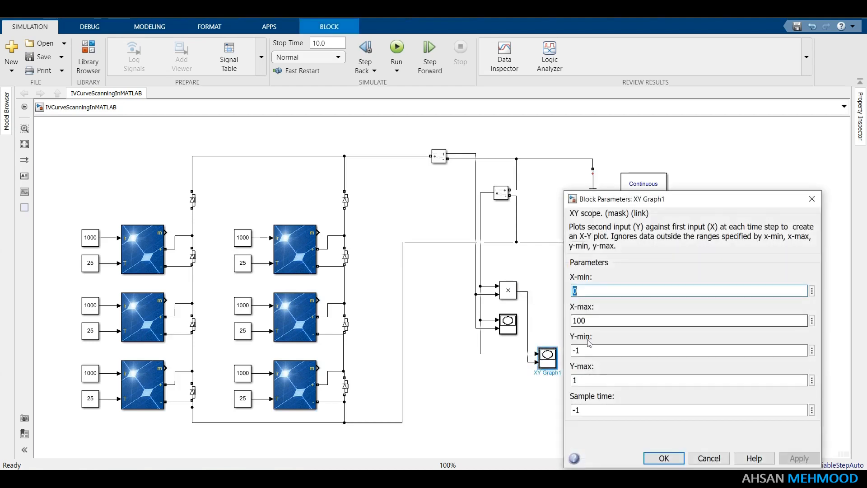
double_click(590, 351)
type("0")
double_click(590, 382)
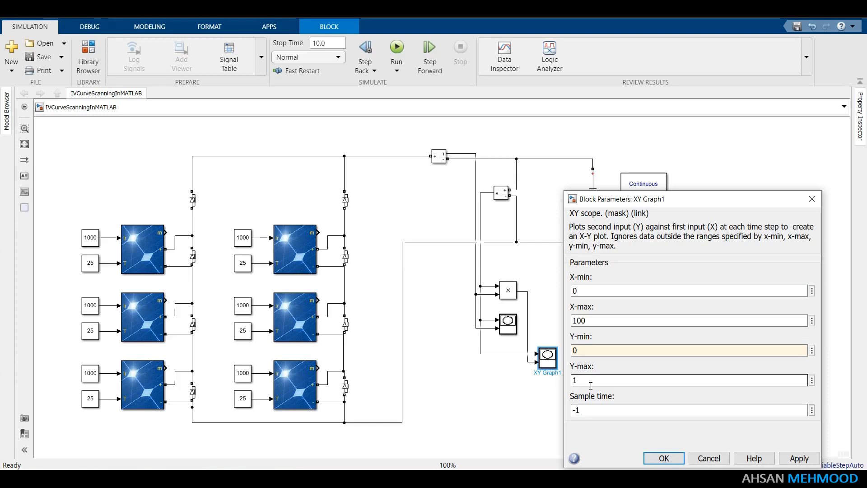
type("2")
key("BackSpace")
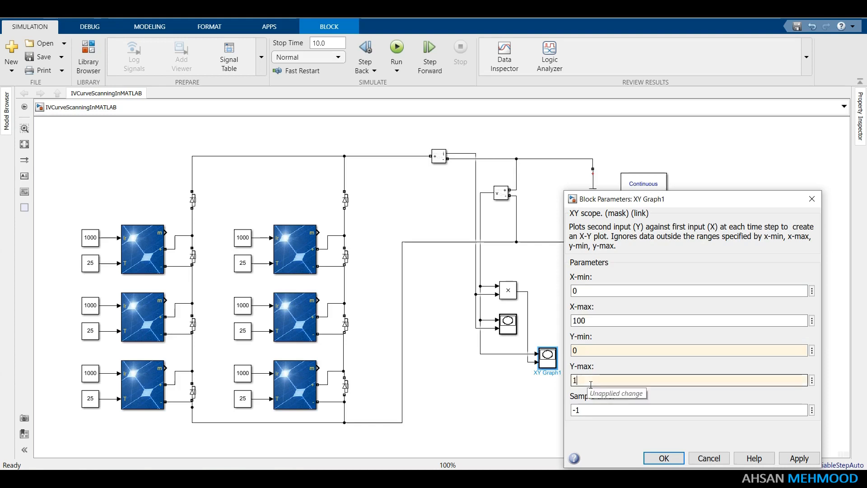
type("300")
key("Return")
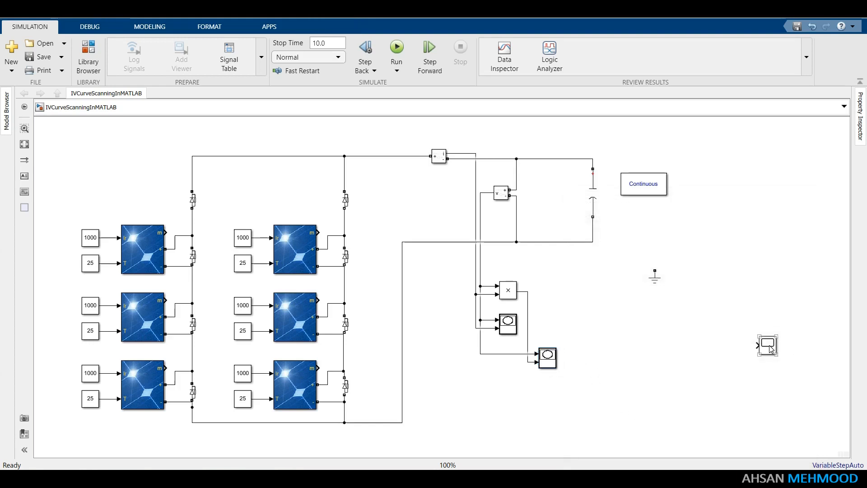
- Set up the Scope below XY Graph1 with three input ports fed by the measured voltage, current and power
left_click_drag(771, 349, 549, 400)
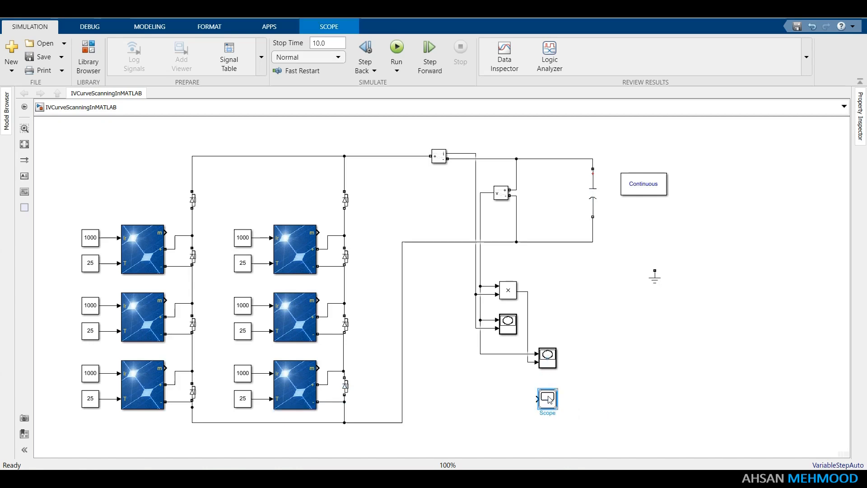
right_click(550, 395)
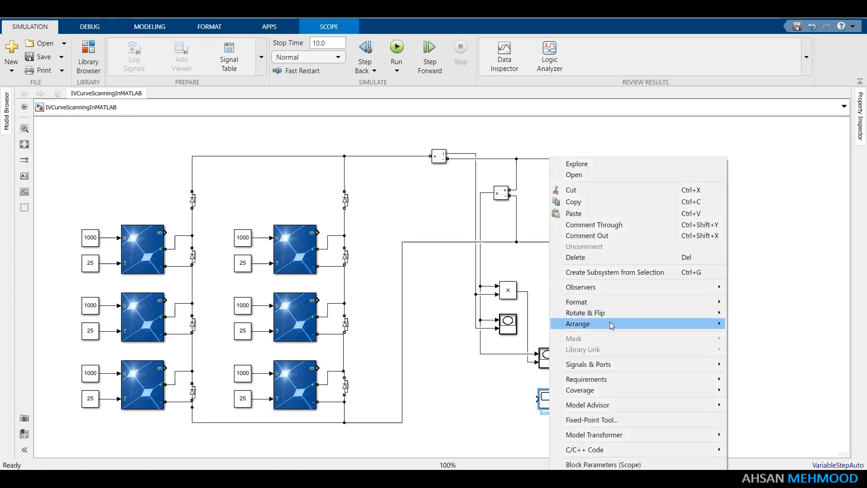
mouse_move(611, 360)
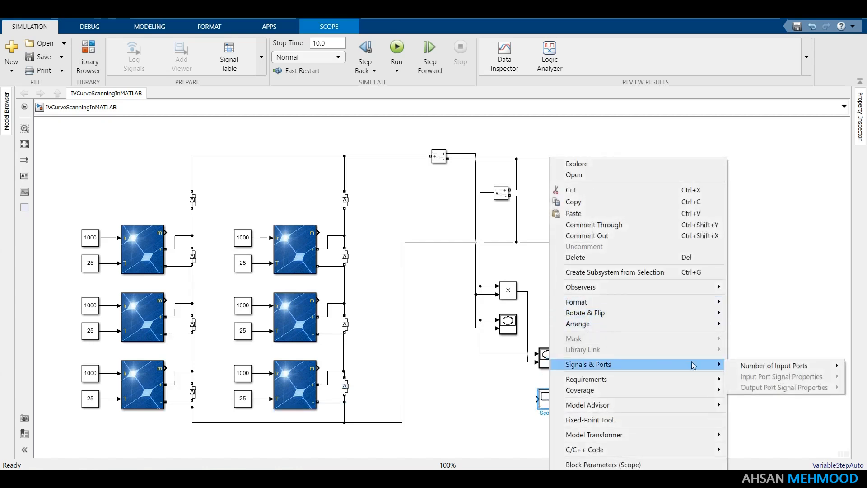
mouse_move(742, 366)
left_click(719, 379)
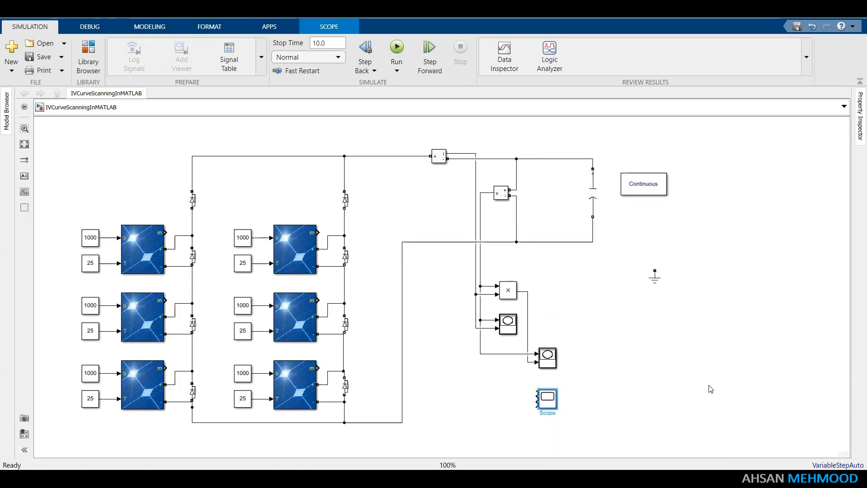
left_click(578, 395)
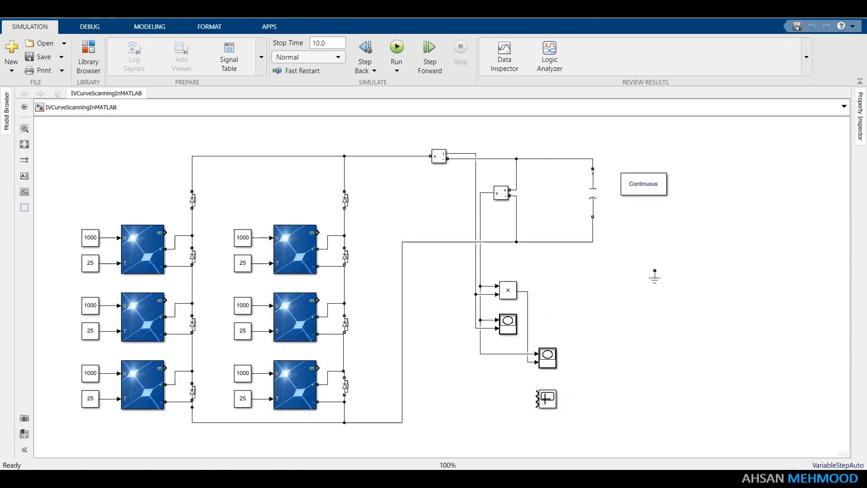
mouse_move(537, 393)
left_mouse_down()
mouse_move(511, 390)
mouse_move(488, 361)
mouse_move(517, 375)
mouse_move(505, 402)
mouse_move(476, 329)
mouse_move(539, 382)
mouse_move(528, 362)
left_mouse_up()
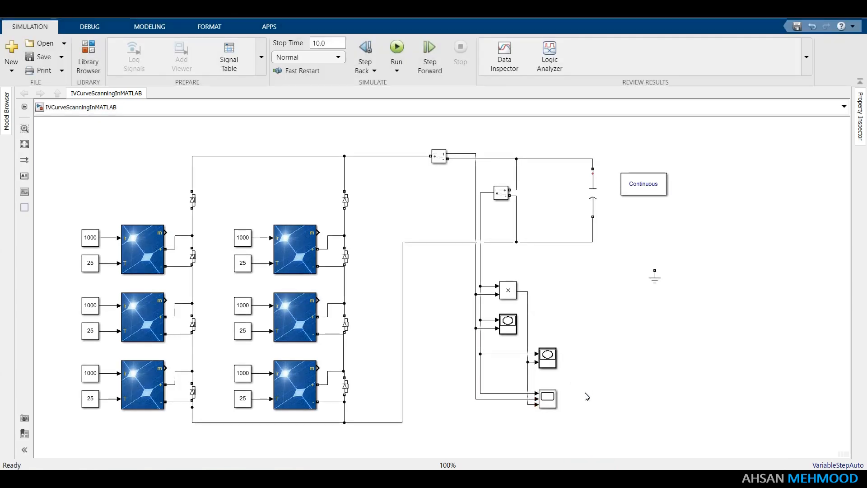
- Arrange the Scope as three stacked displays in one column and show their legends
left_click(547, 398)
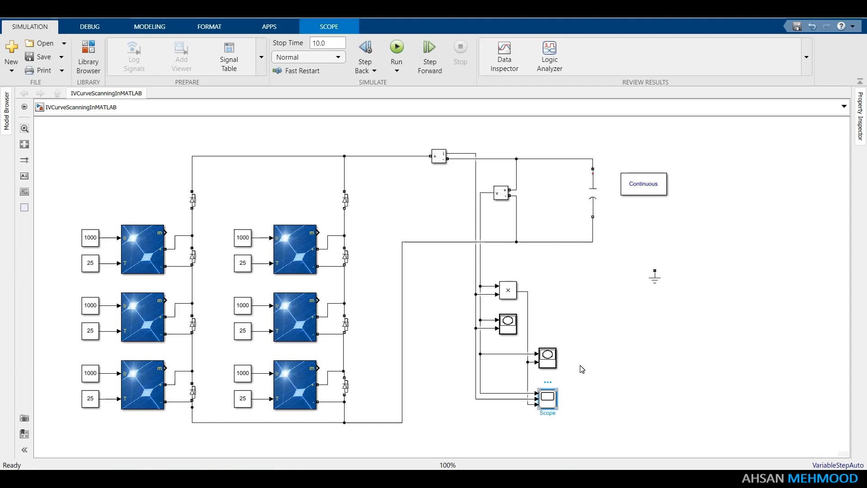
double_click(547, 398)
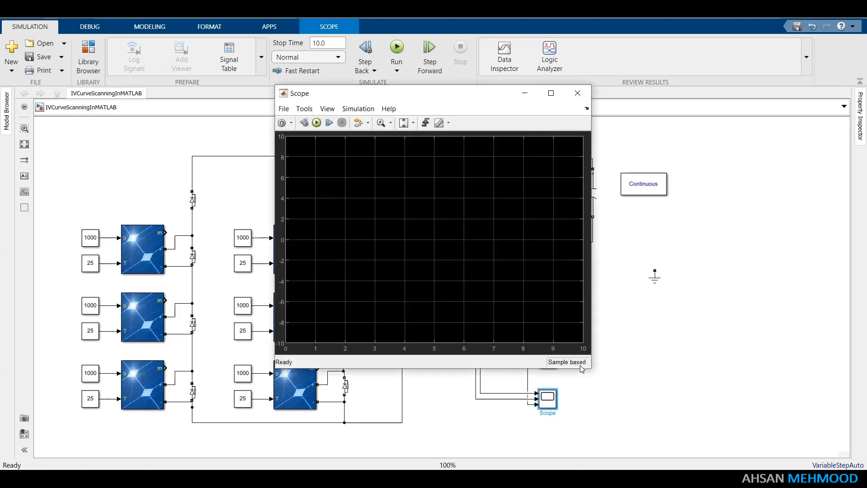
left_click(328, 109)
left_click(339, 164)
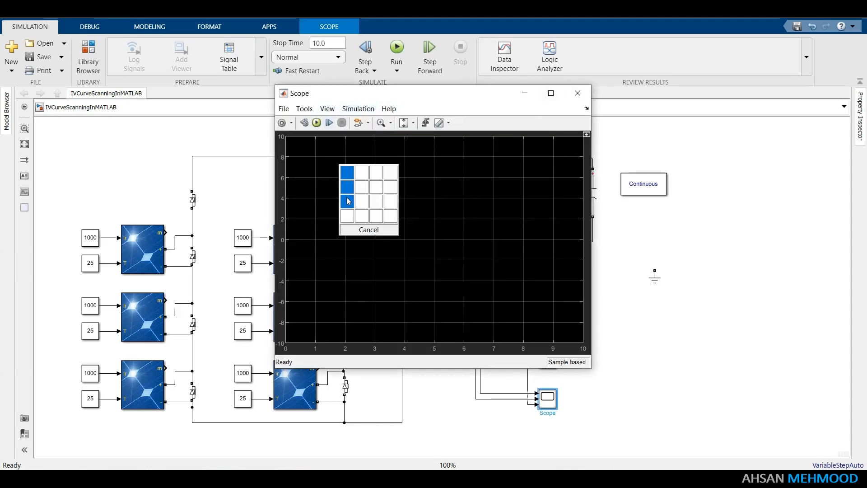
left_click(348, 201)
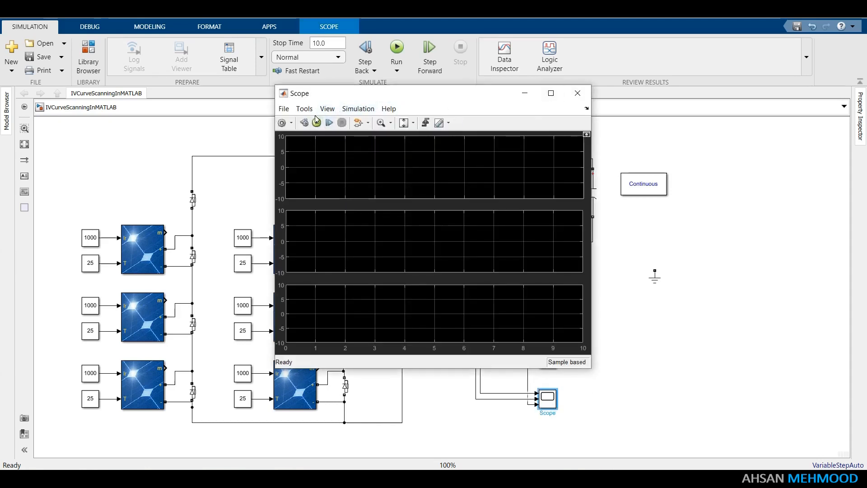
left_click(328, 108)
left_click(344, 155)
- Enable Cursor Measurements and Signal Statistics in the Scope, then maximize and close its window
left_click(305, 111)
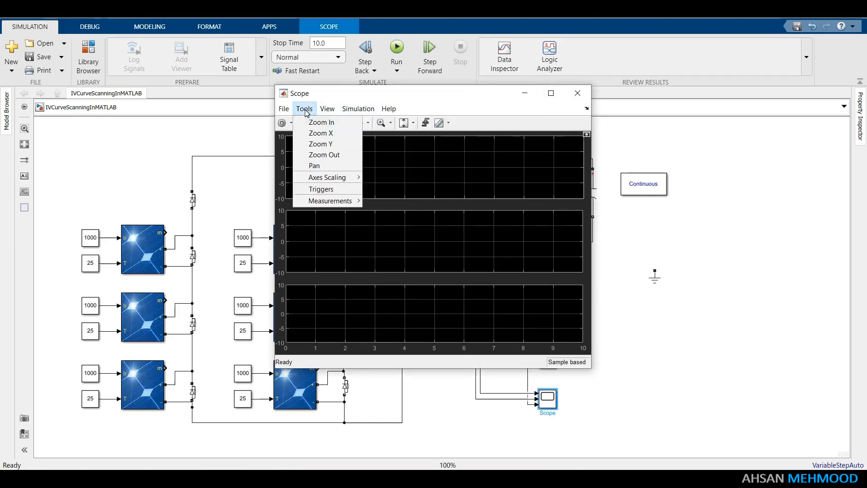
mouse_move(332, 202)
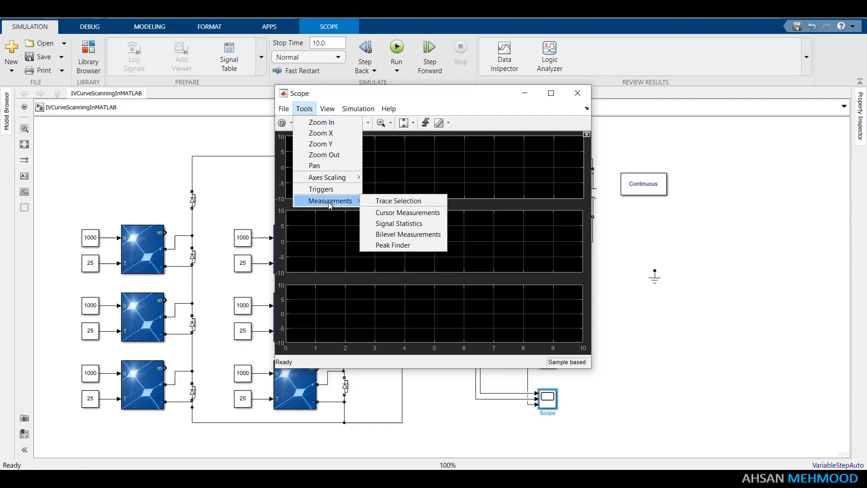
left_click(406, 215)
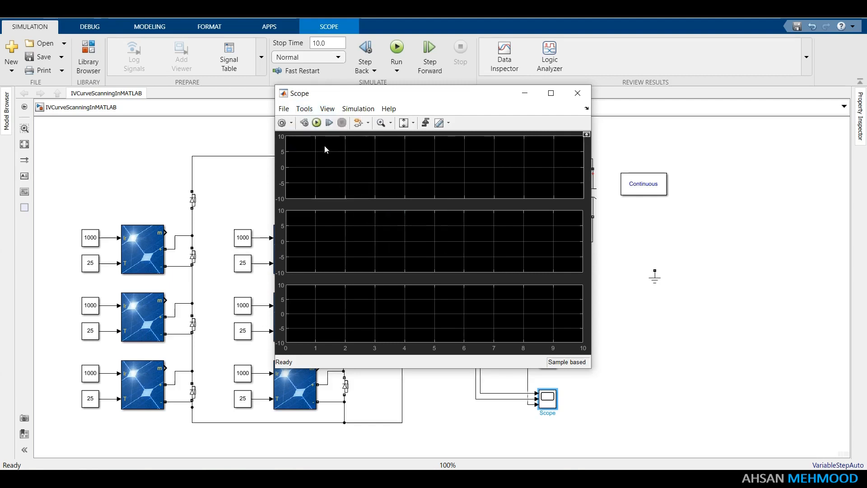
left_click(303, 113)
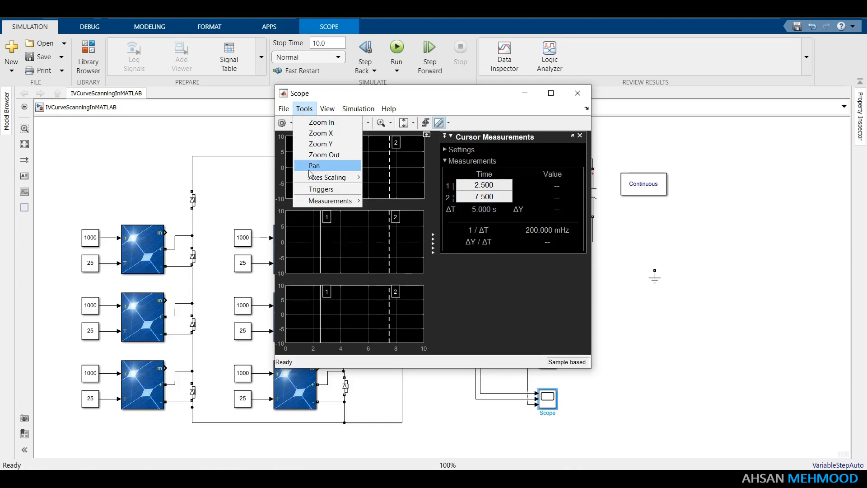
mouse_move(332, 201)
left_click(381, 222)
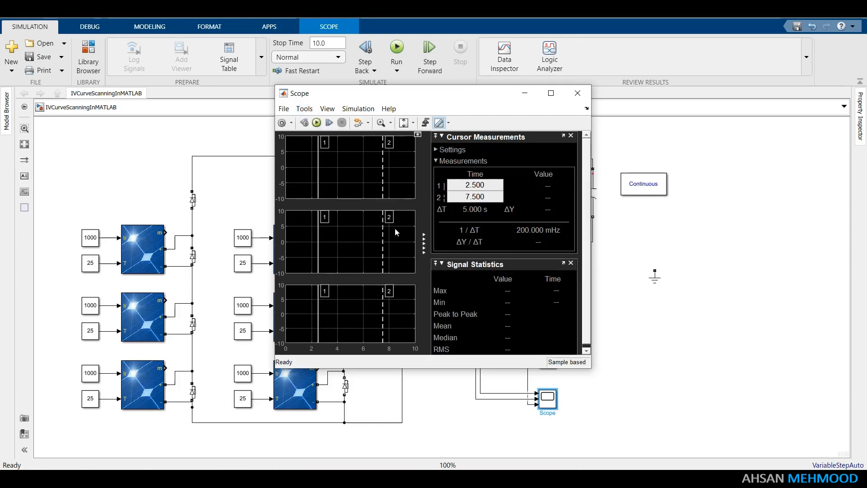
left_click(551, 93)
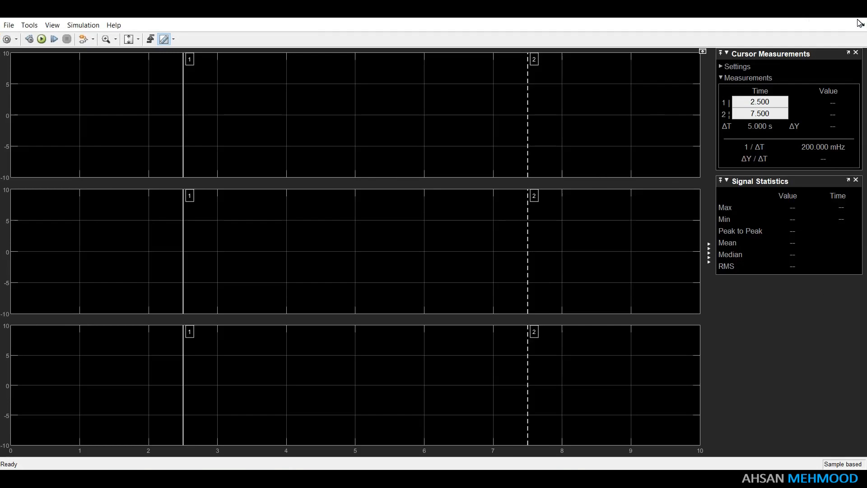
left_click(859, 23)
- Save the model and attach the Ground block to the wire at the capacitor's lower terminal
key("ctrl+s")
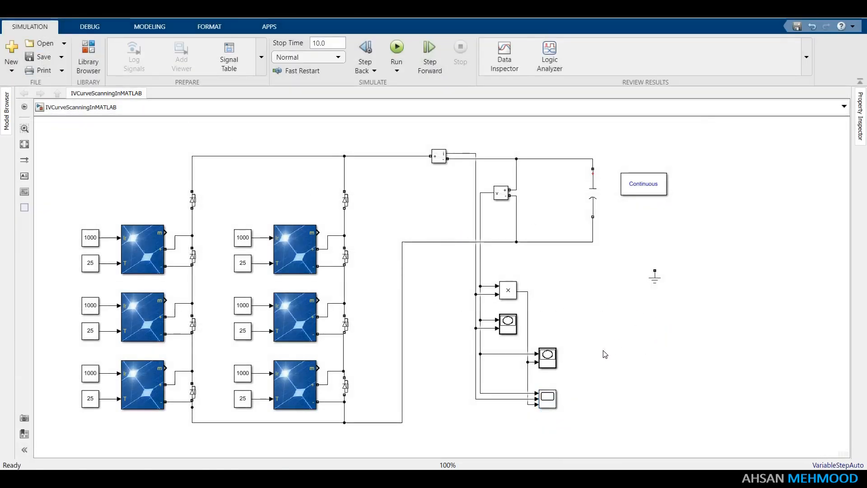
left_click_drag(654, 275, 592, 261)
left_click(624, 270)
- Run the simulation with a stop time of 0.015 and place the XY Graph1 plot beside the XY Graph plot
left_click(329, 45)
type("0.015")
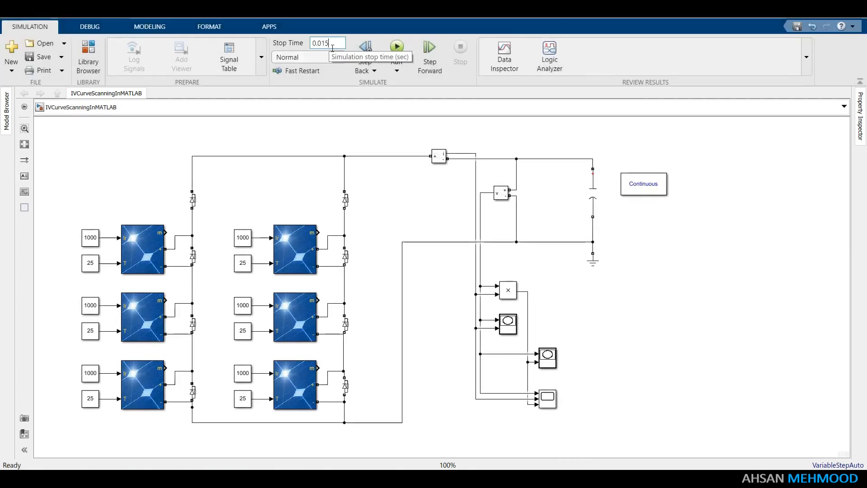
left_click(397, 46)
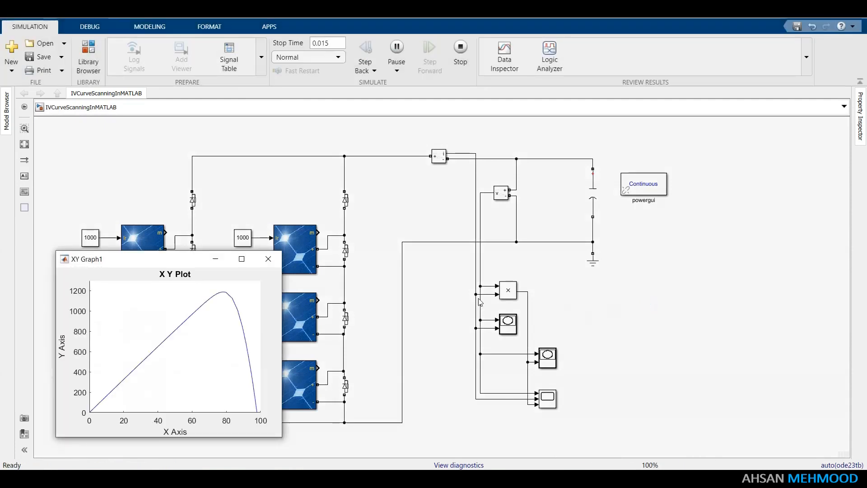
left_click_drag(154, 266, 388, 265)
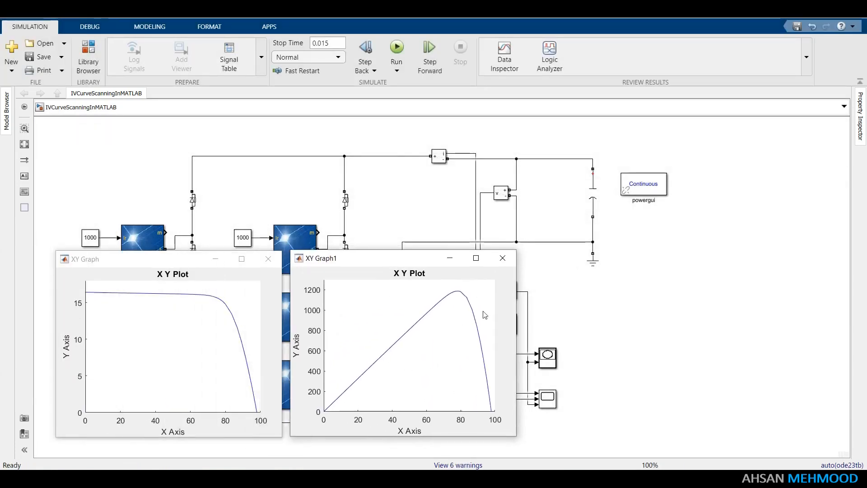
- Inspect the Scope traces with cursor 1 moved to about 7.8 ms, and review the power curve in XY Graph1
double_click(545, 397)
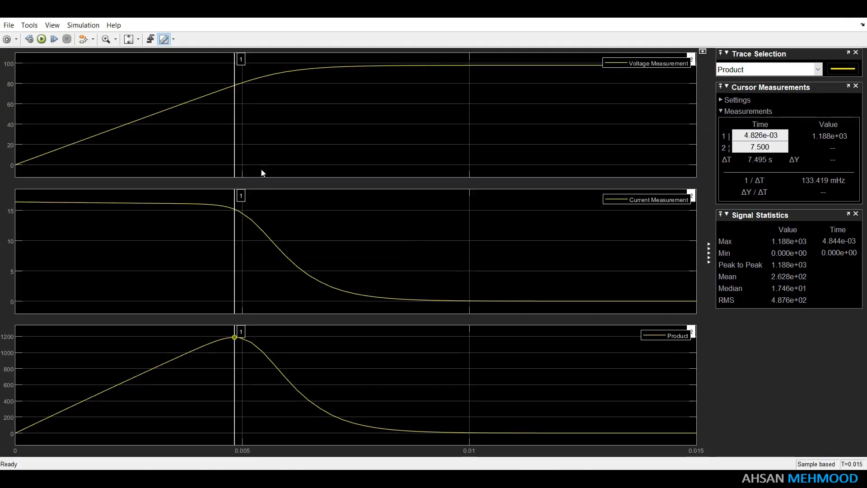
left_click_drag(232, 137, 375, 150)
left_click(801, 10)
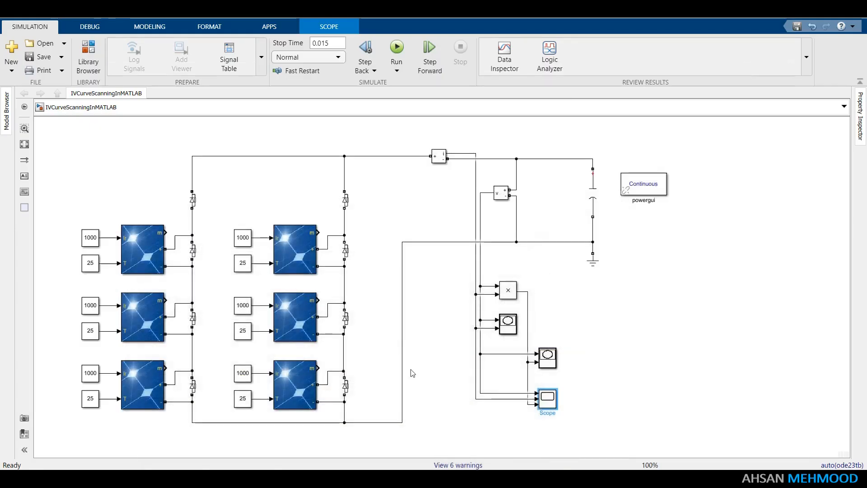
left_click(345, 446)
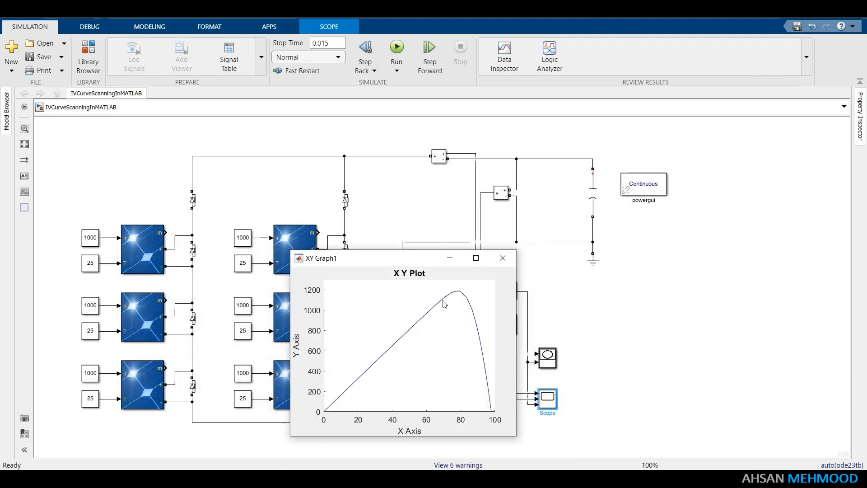
left_click(449, 257)
- Return to the Scope and select the Voltage Measurement trace to read its signal statistics
mouse_move(393, 440)
left_click(456, 428)
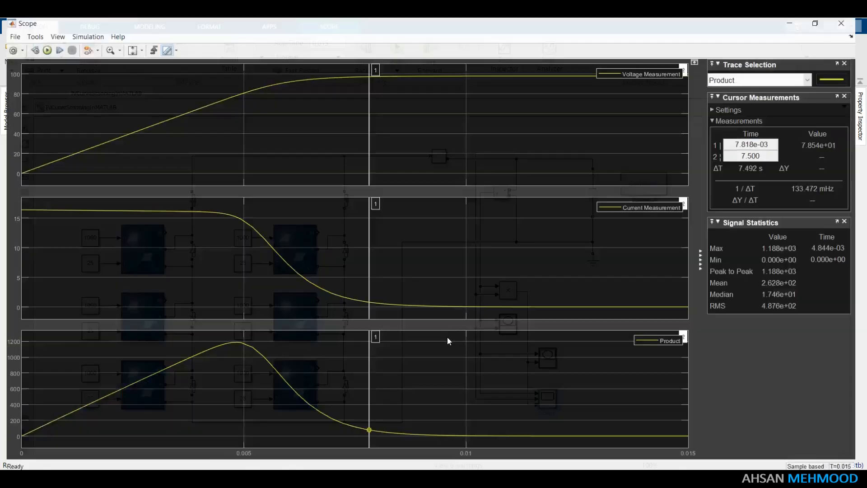
left_click(738, 73)
left_click(758, 82)
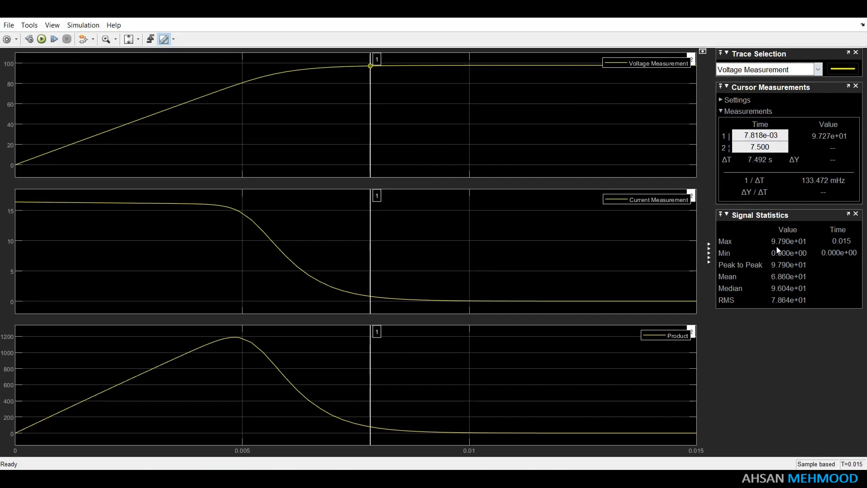
- Review the signal statistics of the Current Measurement and Product traces in the Scope
left_click(751, 73)
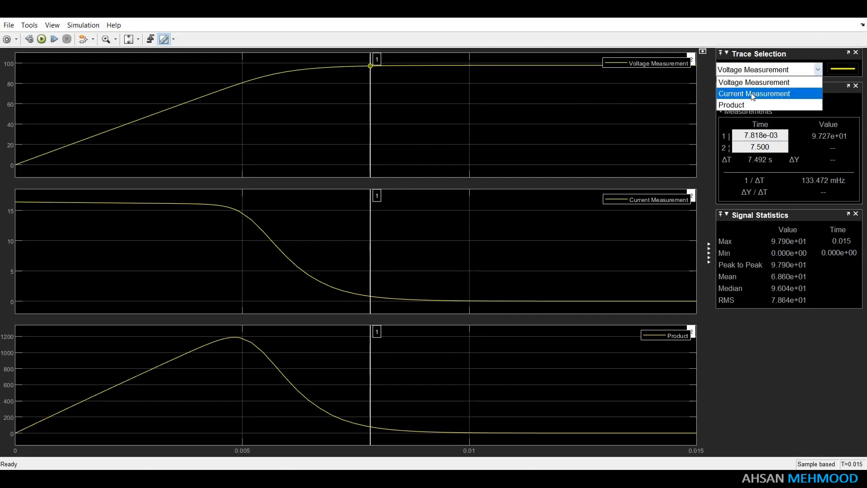
left_click(758, 92)
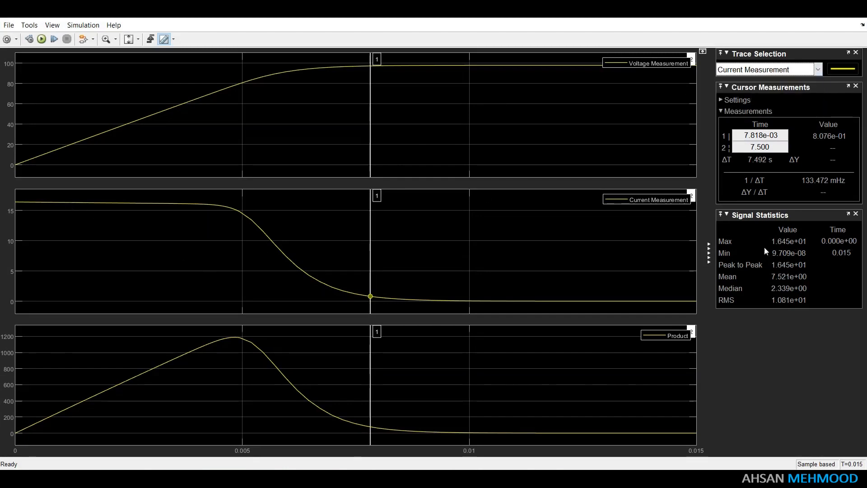
left_click(768, 72)
left_click(769, 102)
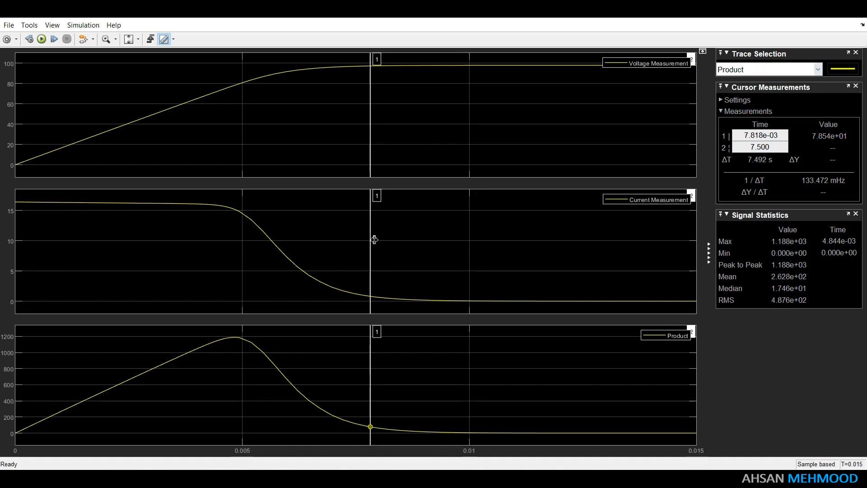
- Move cursor 1 to the Product peak at about 4.83 ms and read the voltage and current traces at that point
left_click_drag(374, 240, 238, 255)
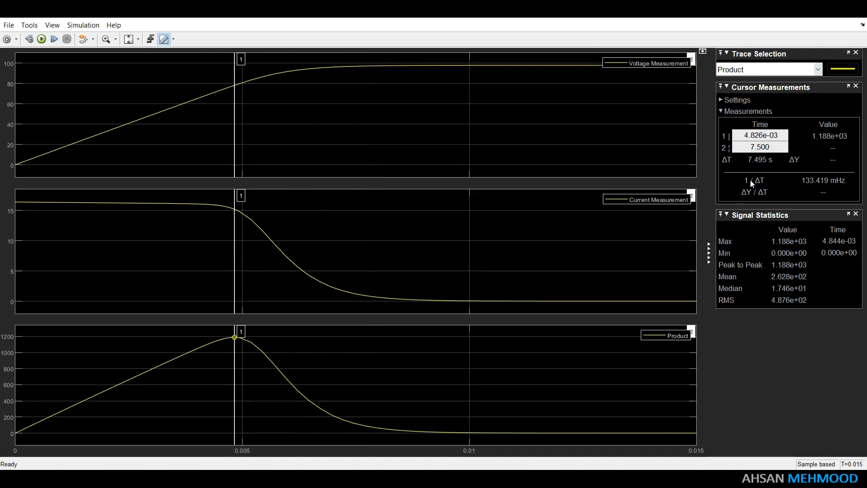
left_click(805, 72)
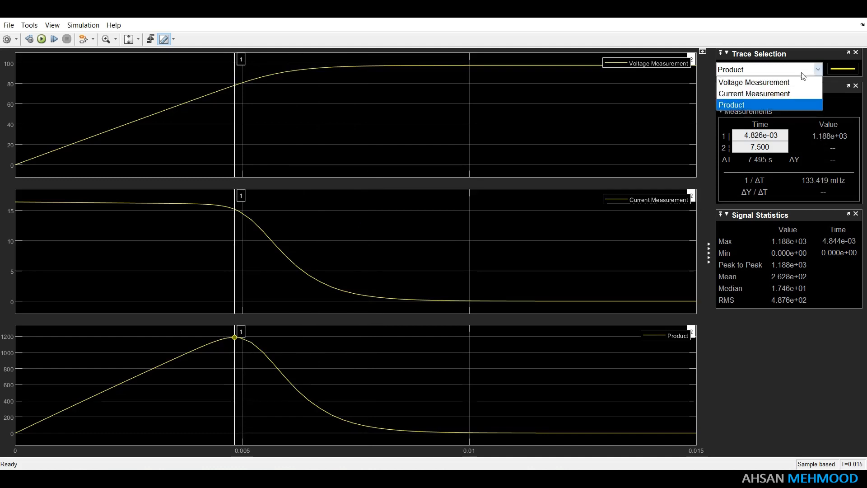
left_click(795, 81)
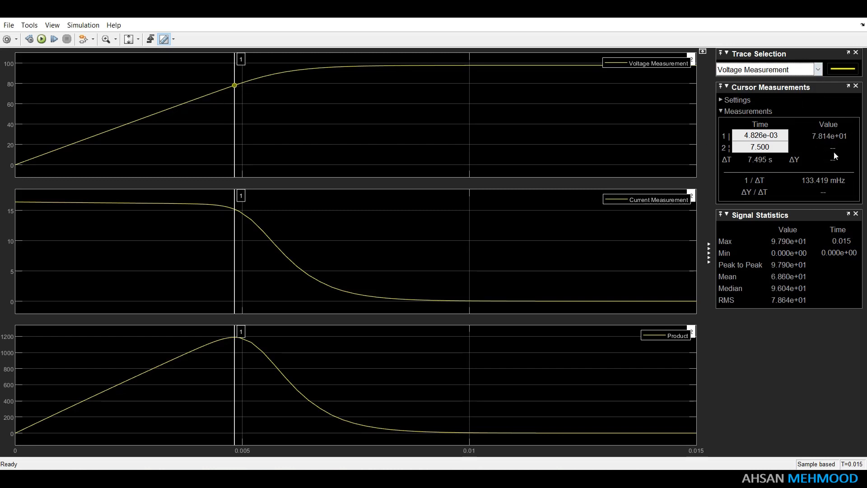
left_click(803, 70)
left_click(786, 90)
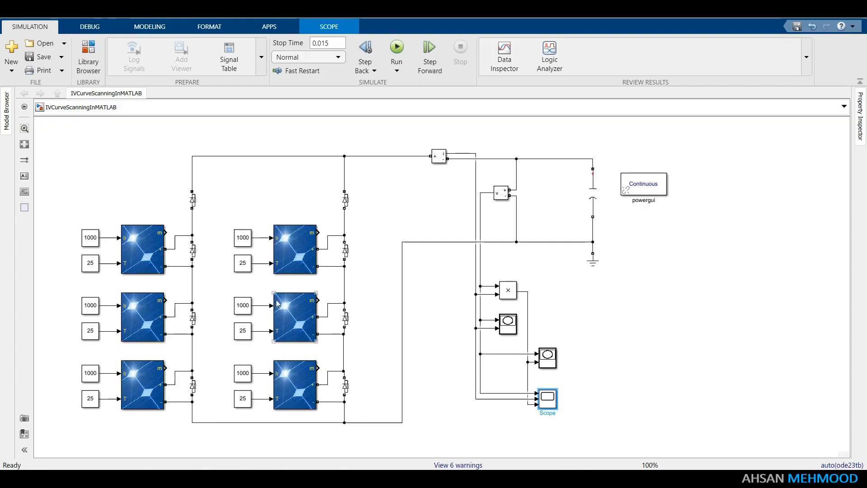
- In the model, set the irradiance constants to 700 for the second string's middle PV array and 300 for the first string's bottom array
double_click(246, 308)
type("700")
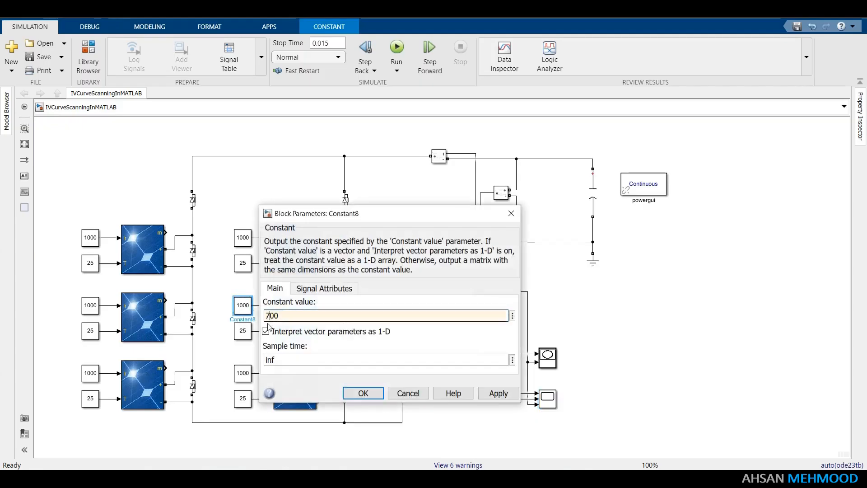
key("Return")
double_click(90, 373)
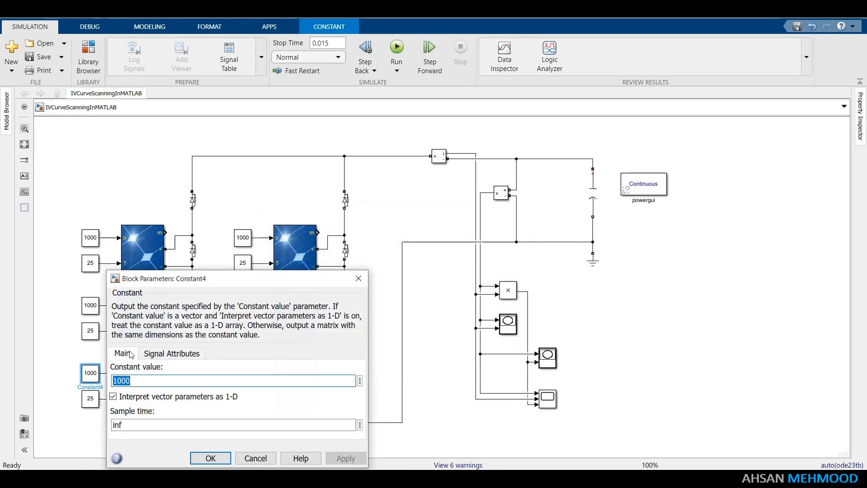
left_click(118, 380)
type("3")
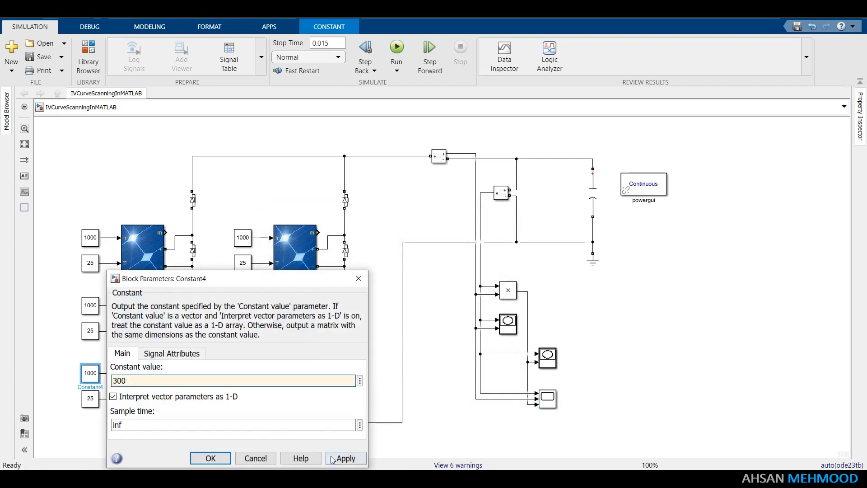
key("Return")
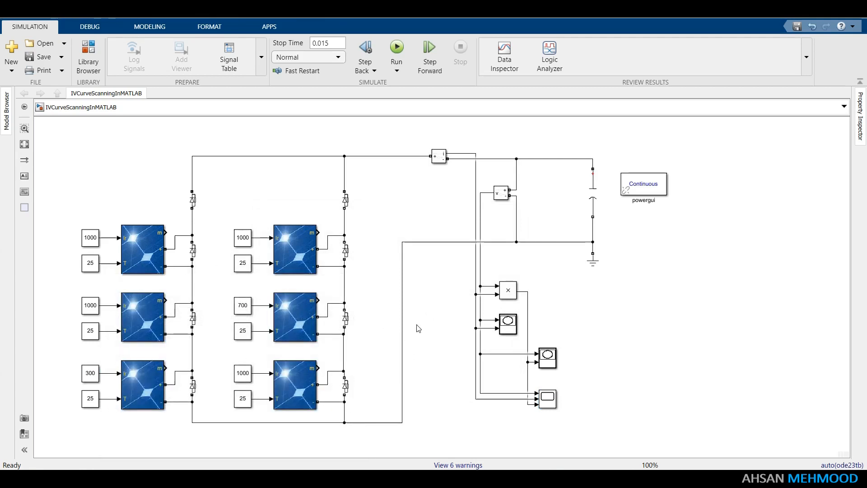
- Run the simulation with the shaded arrays and bring up the XY Graph and XY Graph1 plots
key("ctrl+t")
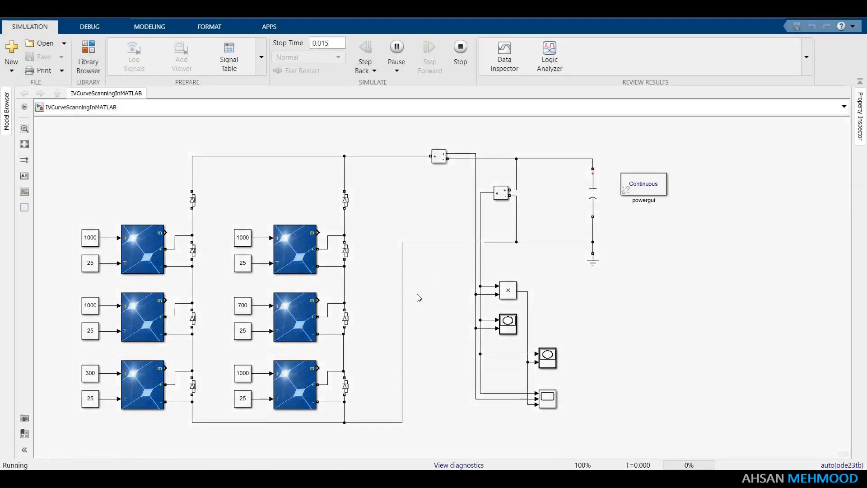
left_click(280, 478)
left_click(274, 436)
left_click(281, 478)
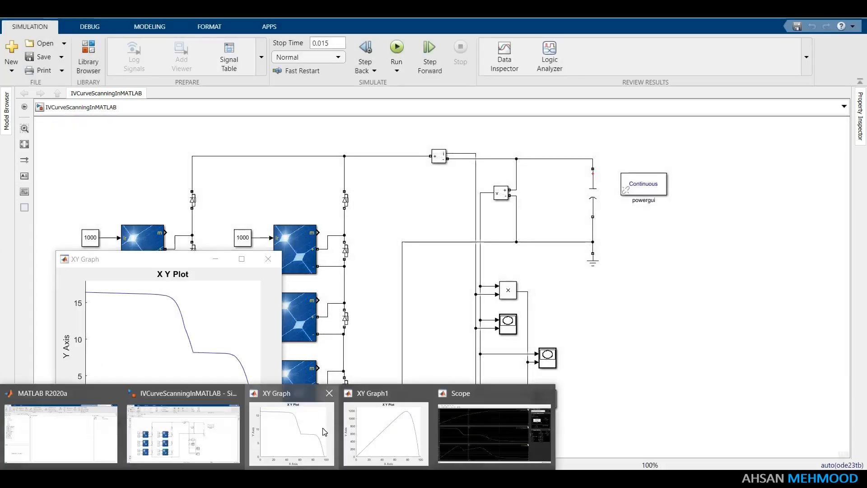
left_click(360, 427)
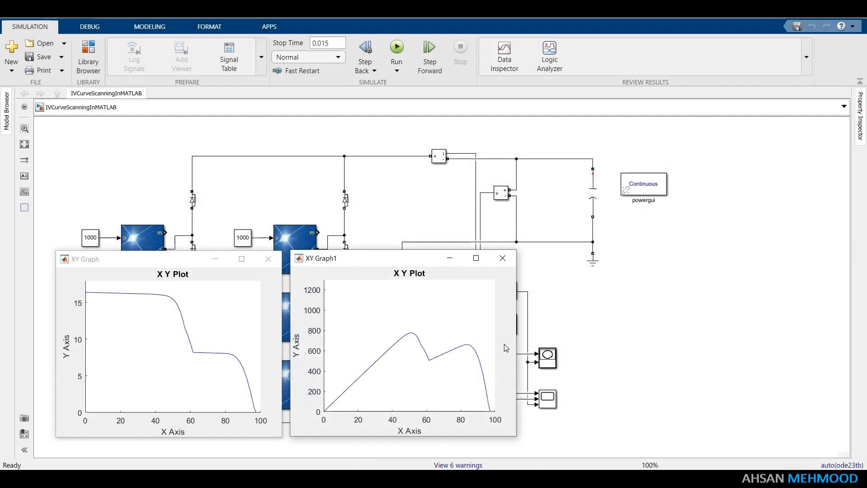
- Open the Scope and review the signal statistics of the Voltage Measurement, Current Measurement and Product traces in turn
left_click(280, 478)
left_click(459, 427)
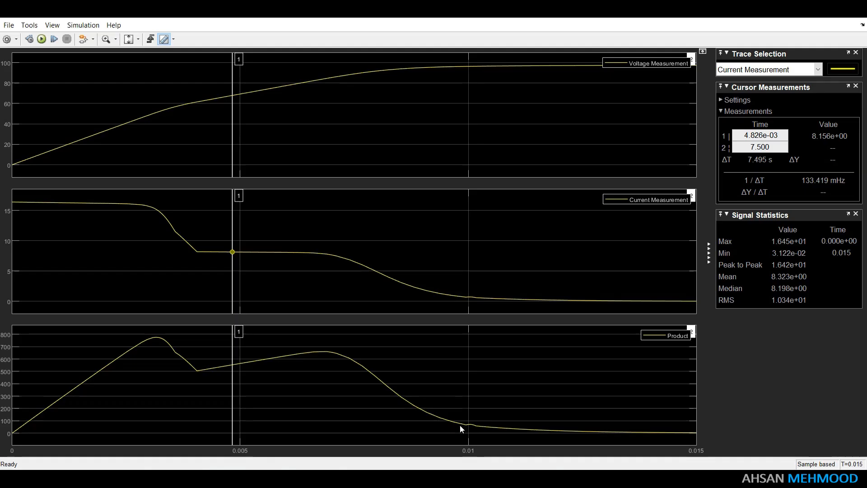
left_click(777, 84)
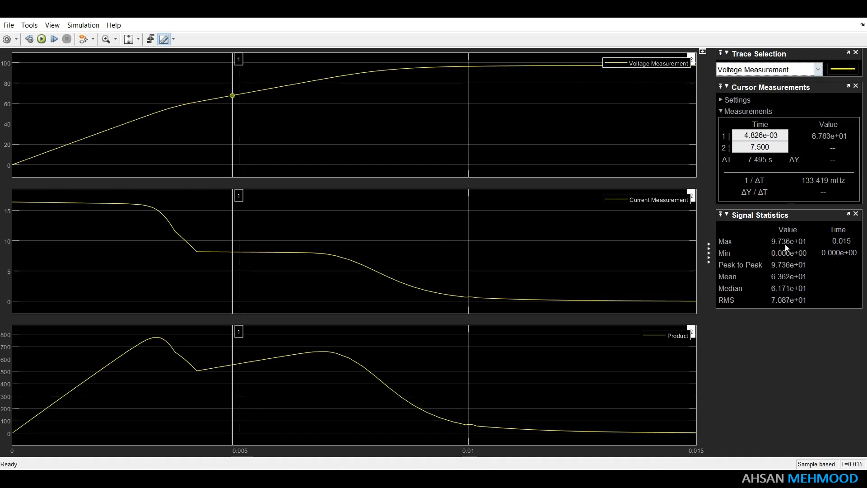
left_click(779, 69)
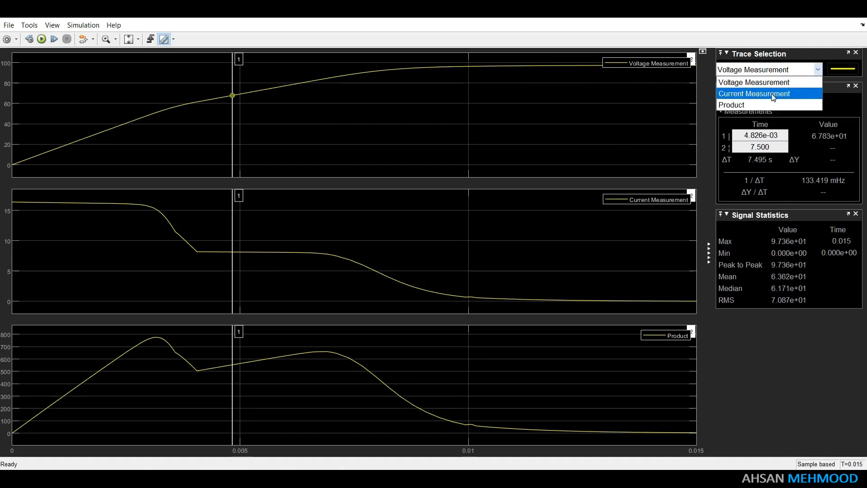
left_click(777, 95)
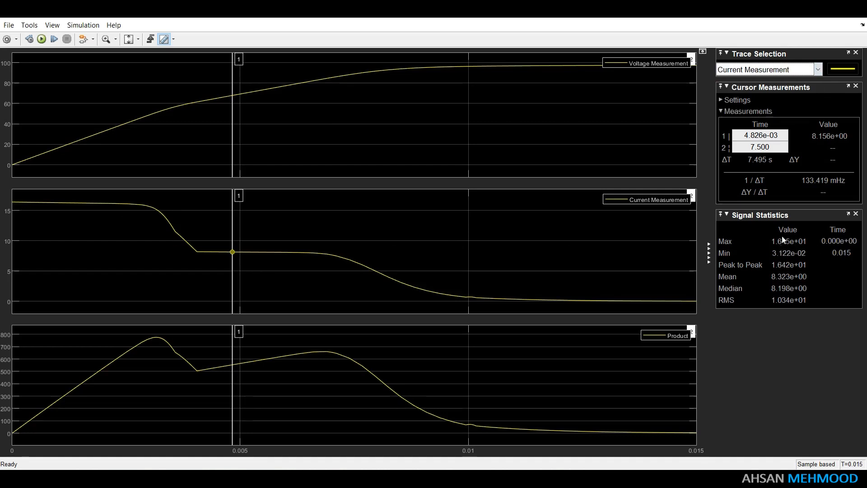
left_click(779, 69)
left_click(773, 104)
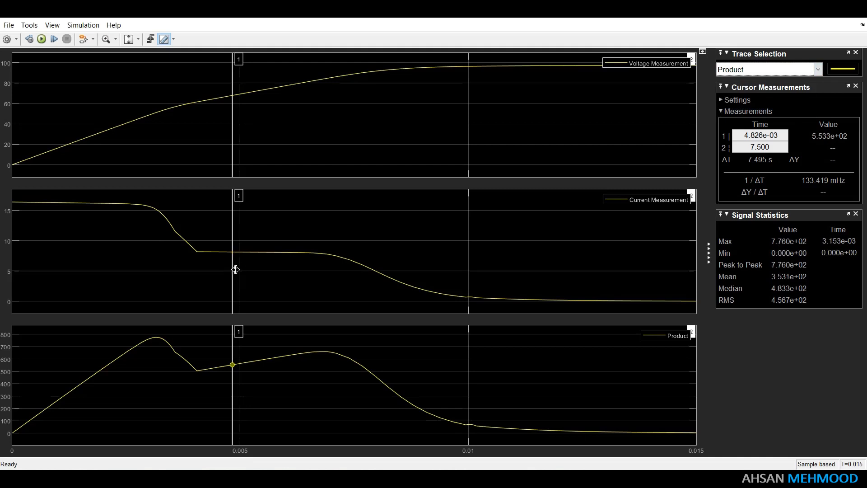
- Move cursor 1 to the highest Product peak at about 3.15 ms and read the voltage and current traces there
left_click_drag(235, 268, 161, 342)
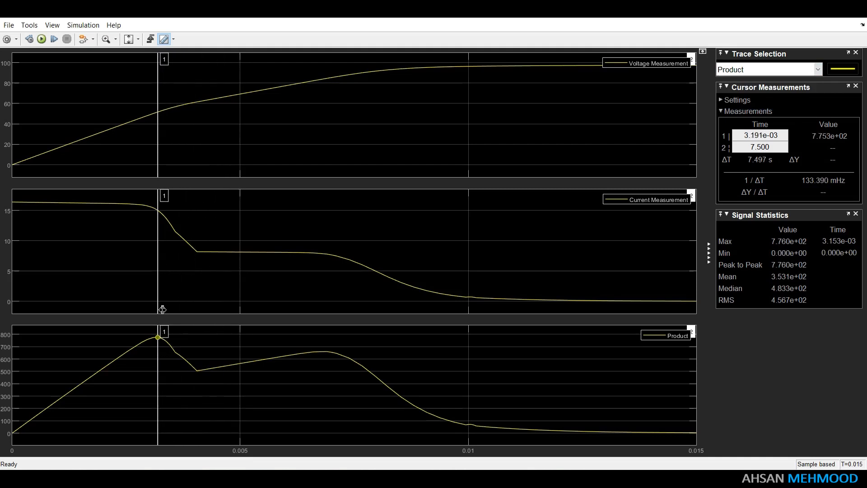
left_click_drag(162, 310, 169, 307)
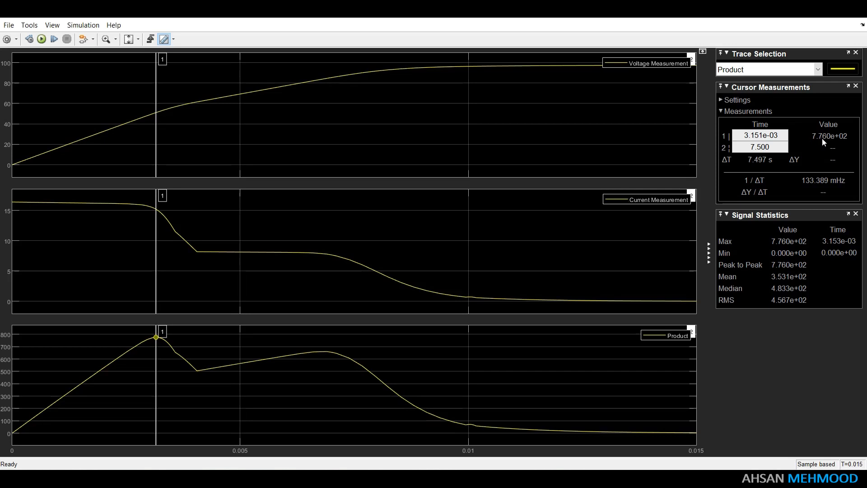
left_click(762, 68)
left_click(754, 80)
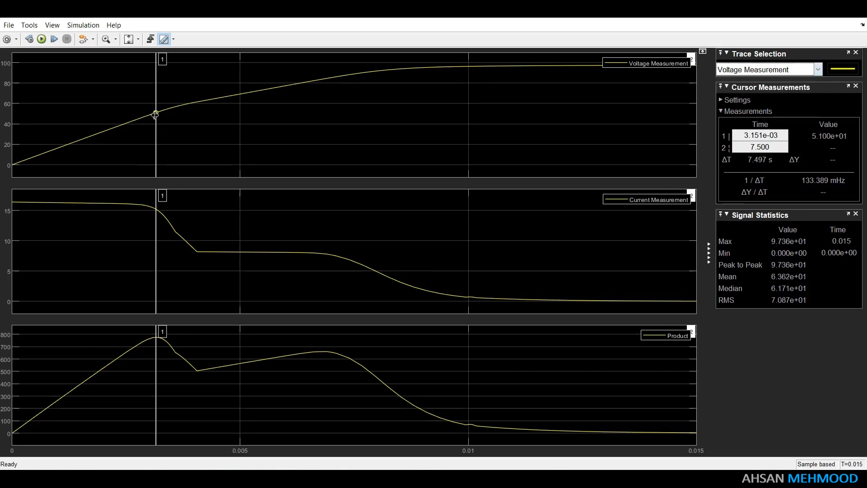
left_click(787, 71)
left_click(785, 92)
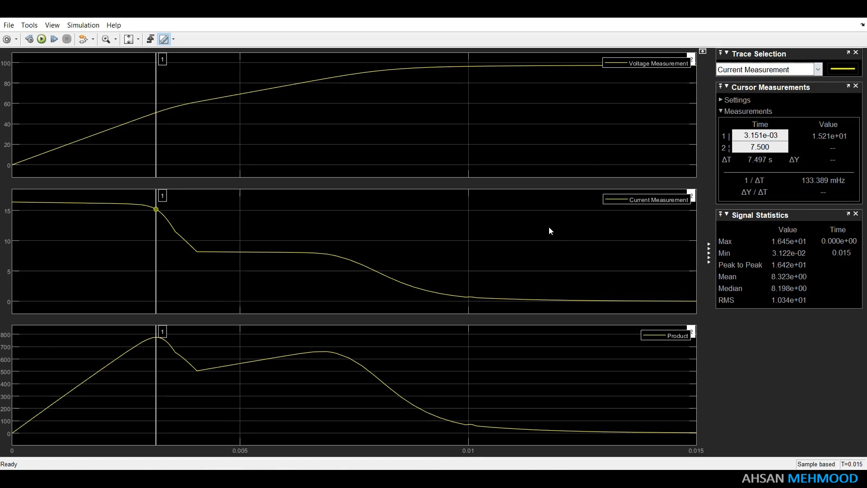
- Return to the model and move the powergui block to the empty area above the first PV string
left_click(803, 8)
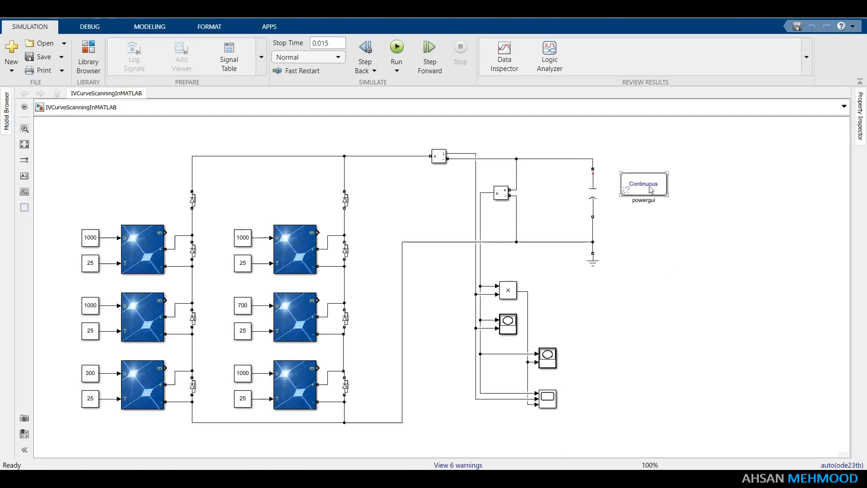
left_click_drag(651, 190, 112, 161)
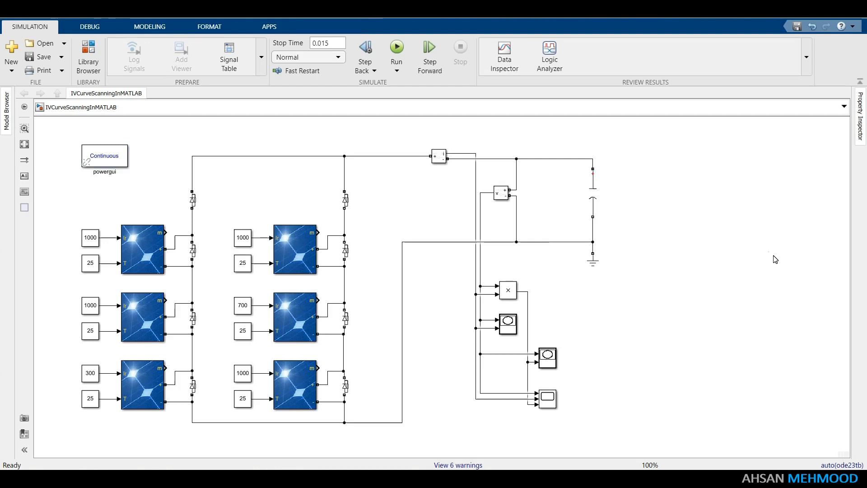
- Make three copies of the Series RLC Branch capacitor: one rotated horizontal just beyond the original, and two upright side by side farther out
left_click(592, 199)
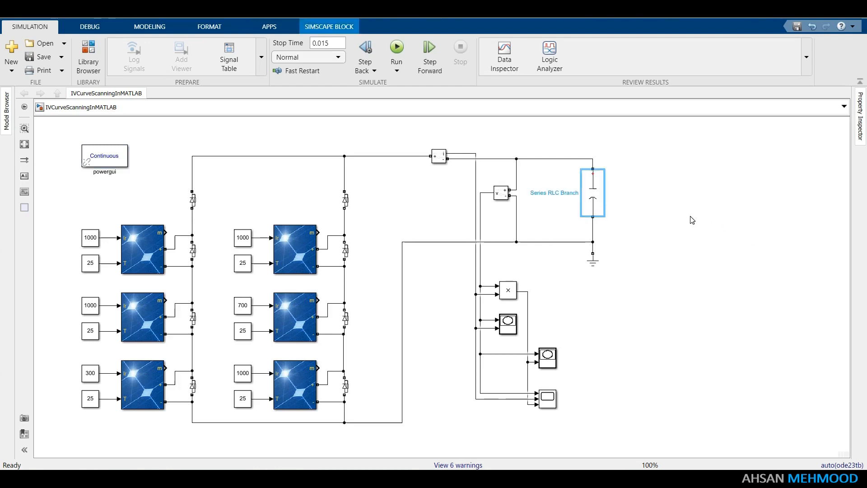
left_click_drag(596, 197, 829, 191)
left_click(743, 240)
left_click(749, 236)
left_click_drag(593, 199, 655, 163)
key("ctrl+r")
key("ctrl+r")
key("ctrl+r")
left_click(640, 200)
left_click_drag(765, 192, 783, 191)
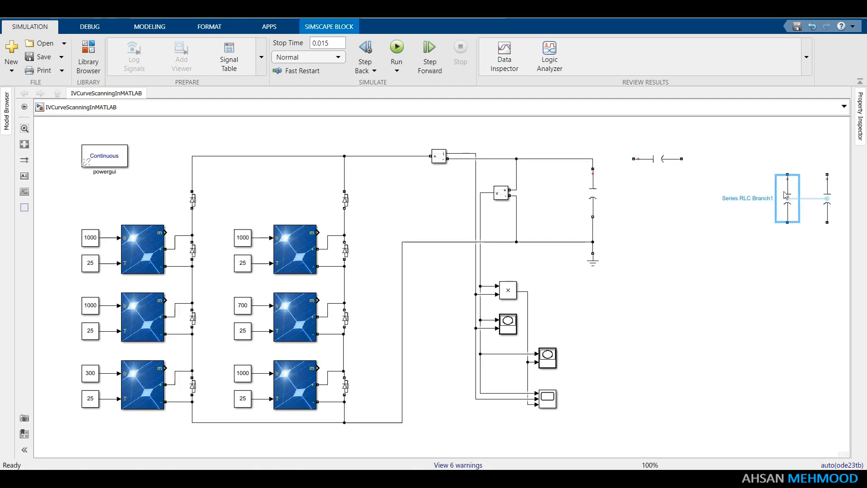
- Wire the horizontal capacitor to the positive line, and connect the two upright capacitors in parallel with their lower terminals on the ground line
left_click(653, 184)
left_click_drag(634, 159, 593, 159)
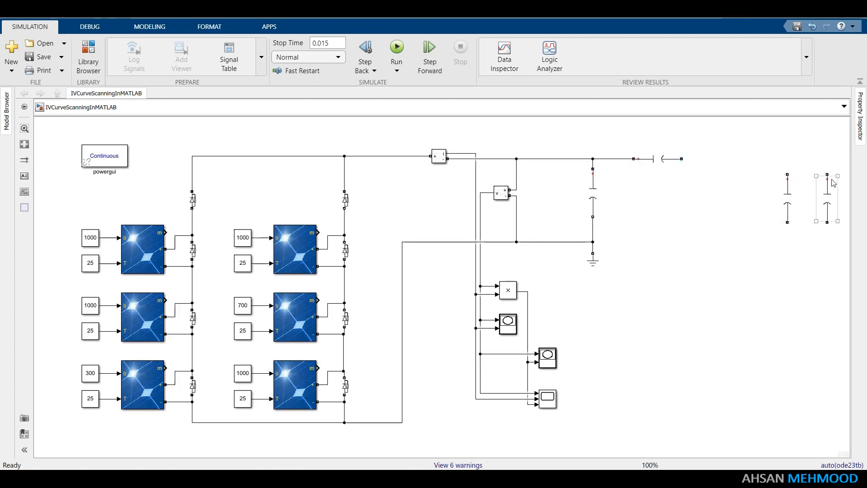
mouse_move(827, 174)
left_mouse_down()
mouse_move(788, 175)
mouse_move(809, 158)
left_mouse_up()
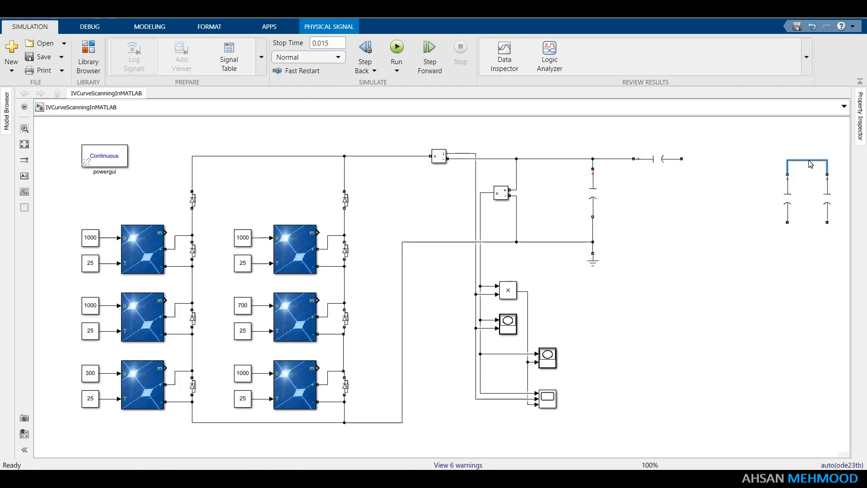
left_click_drag(787, 222, 601, 248)
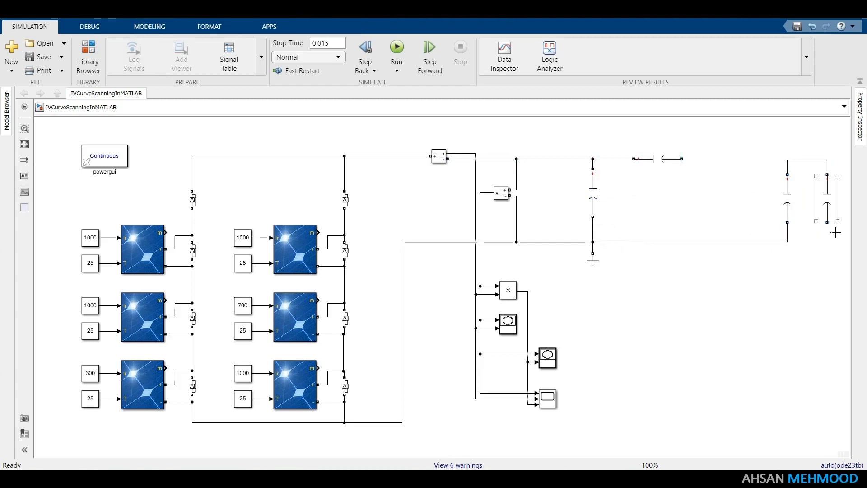
left_click_drag(826, 222, 788, 242)
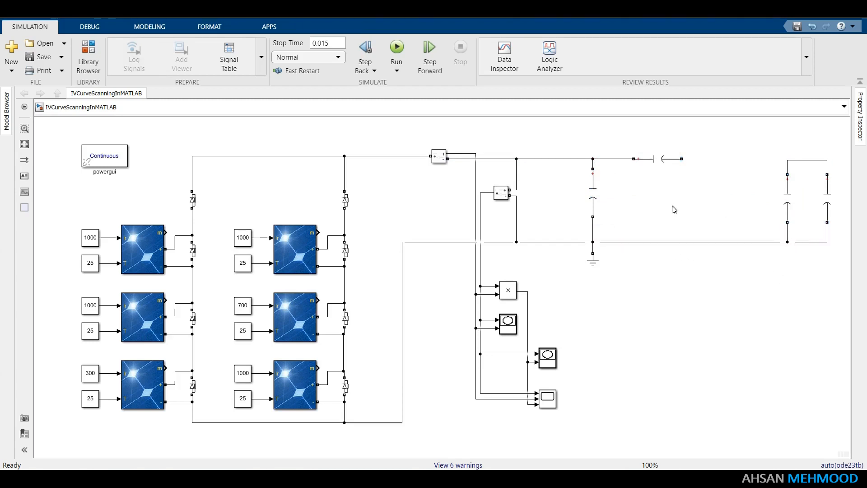
- Search the library for "mosfet" and add the Power Electronics Mosfet block to the model
left_click(81, 55)
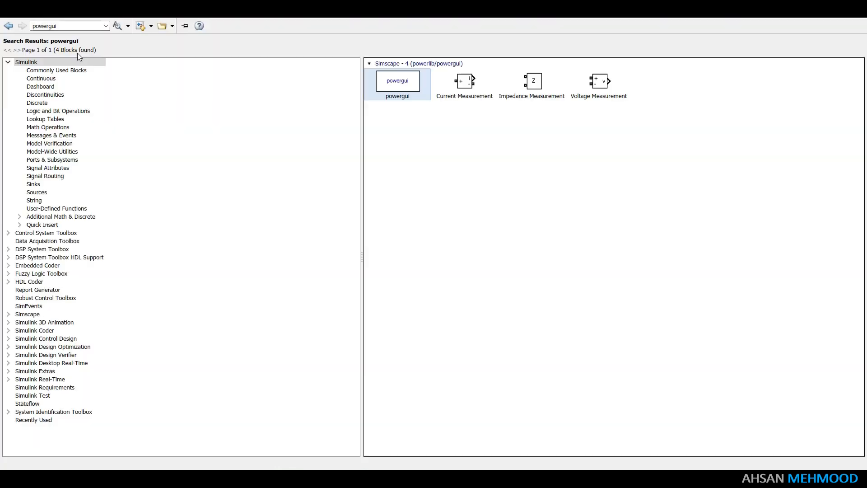
left_click(81, 27)
type("mosfet")
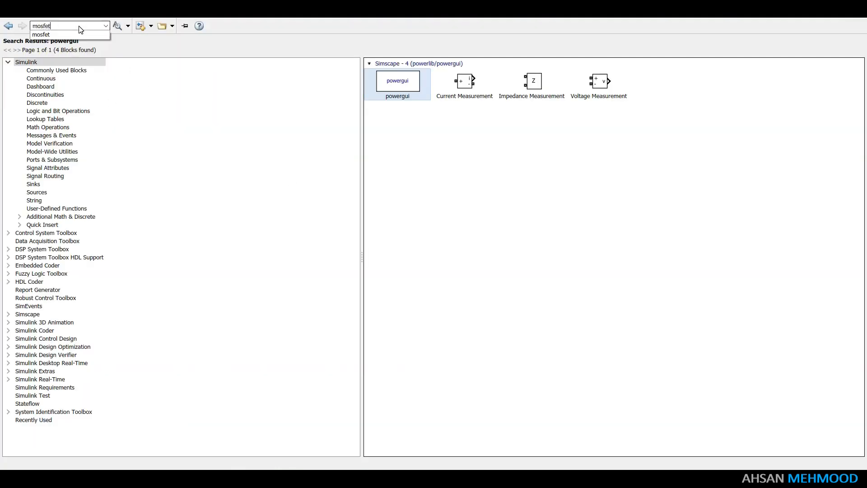
key("Return")
right_click(500, 223)
left_click(527, 235)
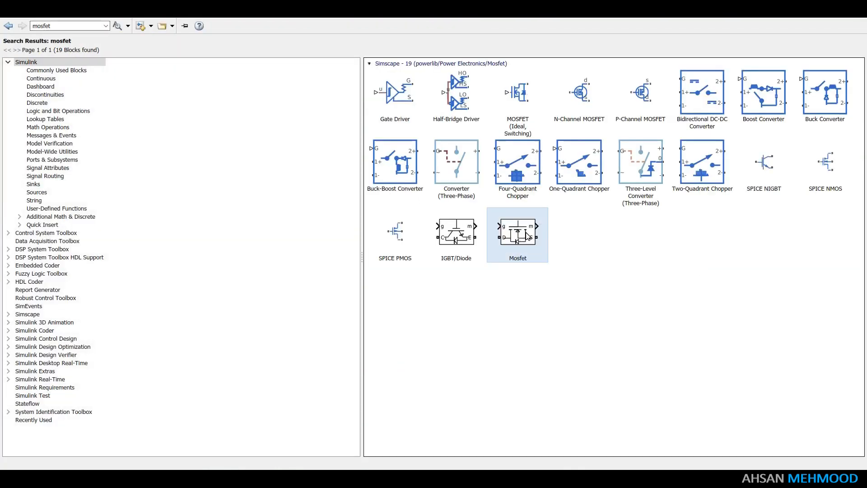
- Search the library for "diode" and add the Power Electronics Diode block to the model
left_click(81, 26)
type("diode")
key("Return")
right_click(621, 205)
left_click(652, 169)
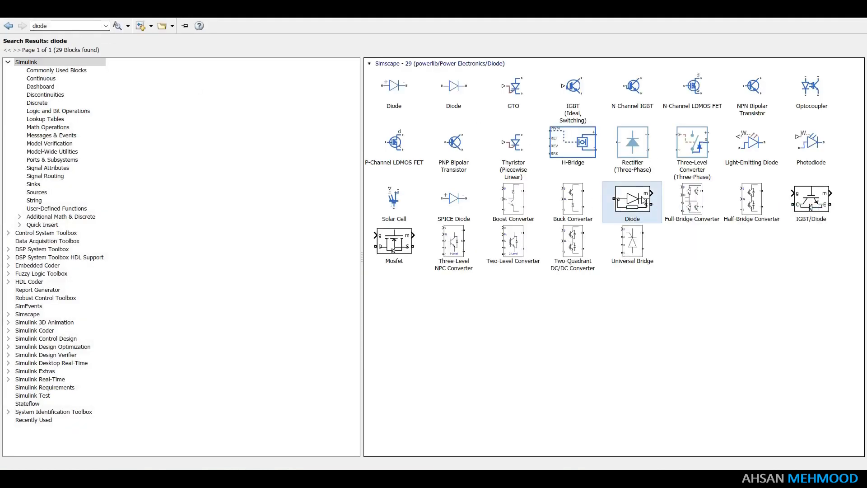
- Delete the newly added library Diode block from the model
left_click(852, 20)
left_click_drag(440, 293, 755, 153)
left_click(756, 203)
key("Delete")
- Copy the first string's blocking diode, rotate it horizontal, and wire it between the horizontal capacitor and the two parallel capacitors
left_click(192, 199)
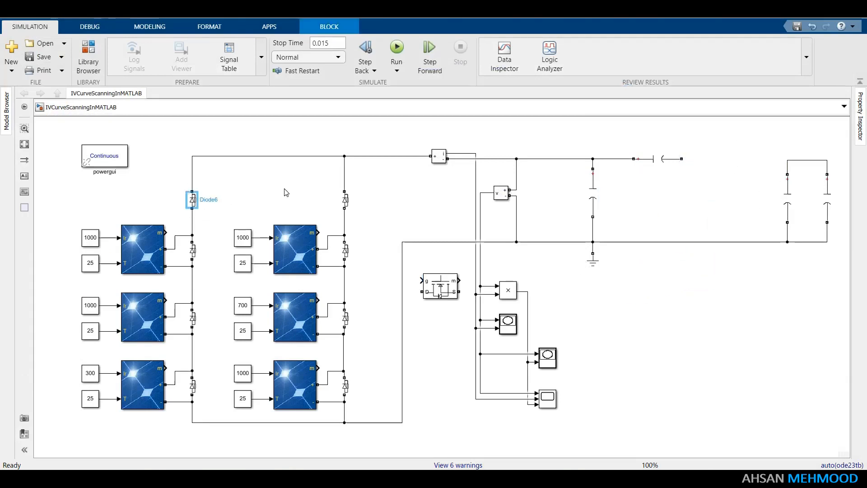
left_click_drag(271, 194, 759, 159)
key("ctrl+r")
left_click(768, 180)
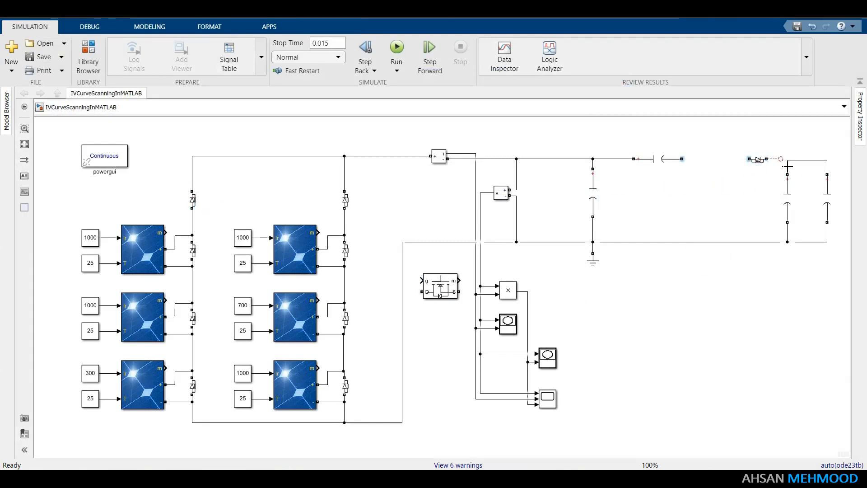
left_click(757, 166)
left_click(718, 161)
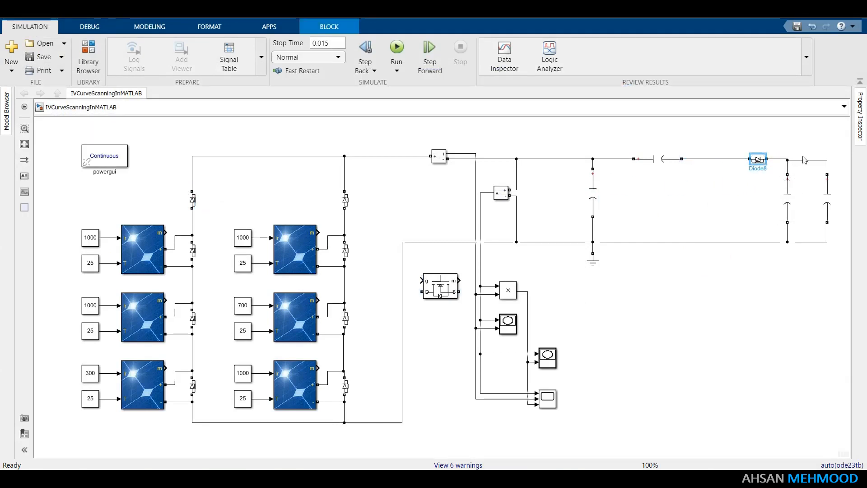
left_click_drag(806, 160, 806, 159)
left_click(744, 186)
- Place the Mosfet before the series diode and wire its drain to the positive line and its source to the ground line
mouse_move(440, 286)
left_mouse_down()
mouse_move(731, 202)
mouse_move(703, 186)
mouse_move(690, 158)
left_mouse_up()
left_click(683, 226)
left_click_drag(746, 204, 754, 242)
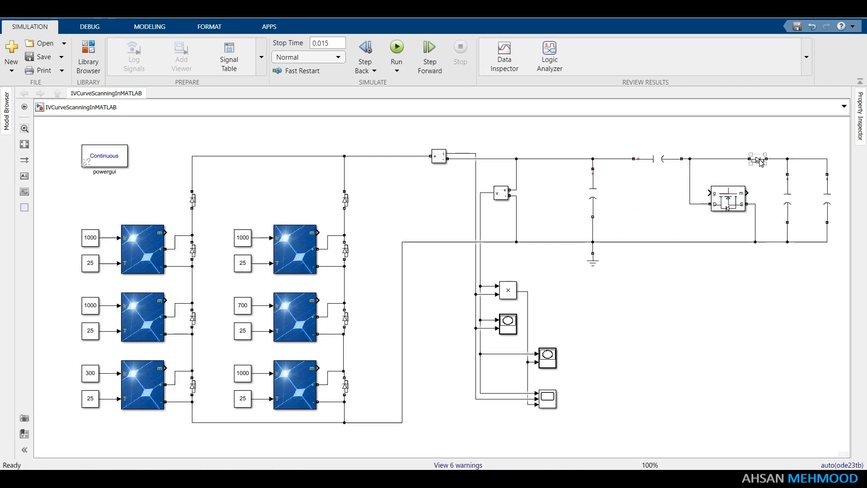
- Disable the measurement port in the Mosfet block's parameters
double_click(757, 159)
left_click(584, 339)
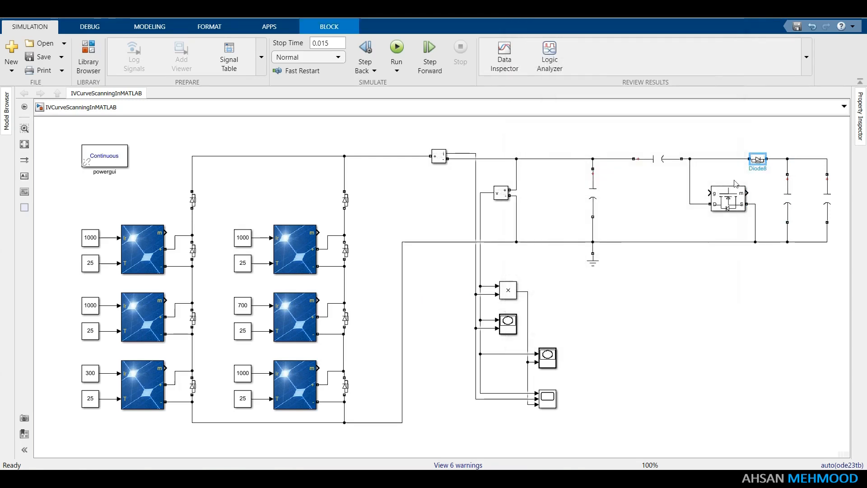
double_click(727, 200)
scroll(549, 258, "down", 2)
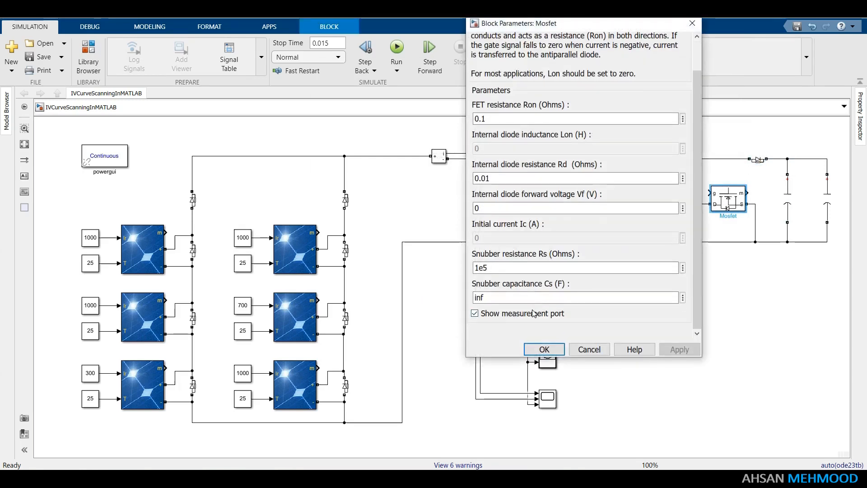
left_click_drag(526, 27, 375, 63)
left_click(324, 349)
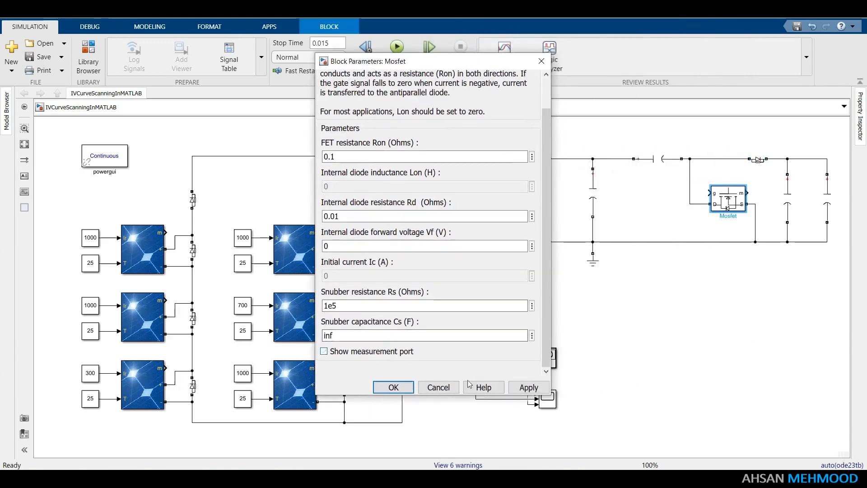
left_click(528, 385)
left_click(392, 385)
left_click(757, 280)
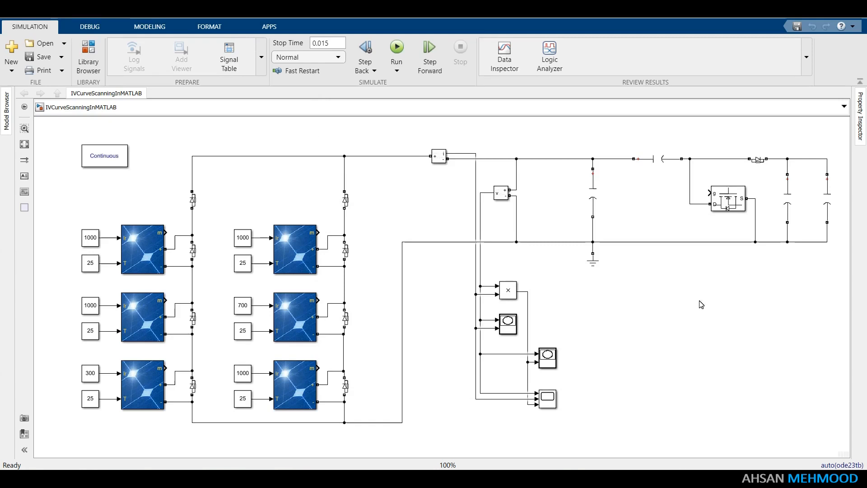
- Check the input capacitor's parameters, and change the horizontal Series RLC Branch to type L with an inductance of 50e-3 H
double_click(593, 195)
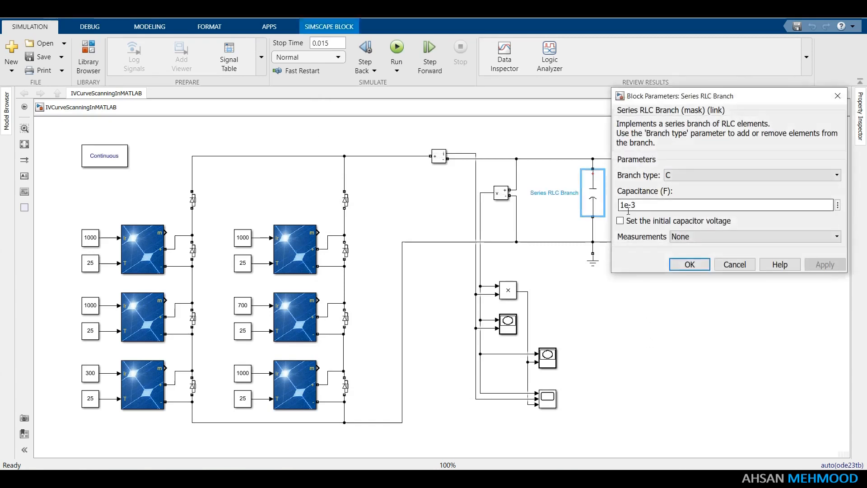
left_click(690, 264)
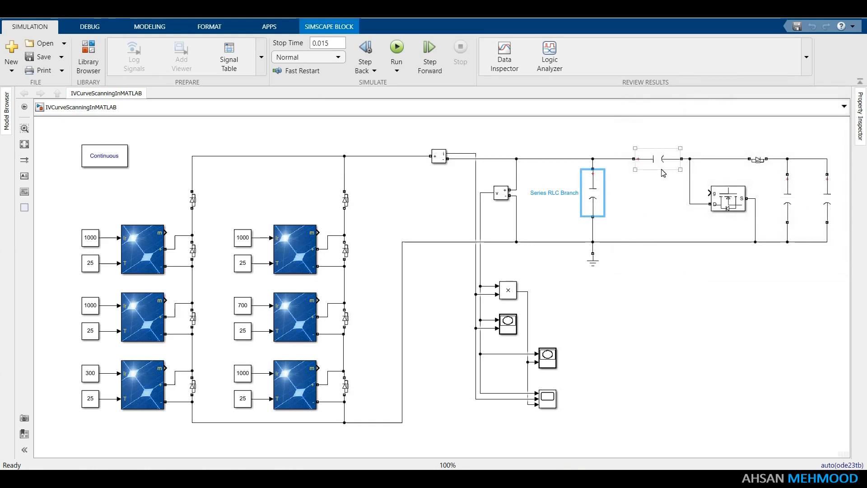
left_click(662, 164)
double_click(662, 163)
left_click(502, 141)
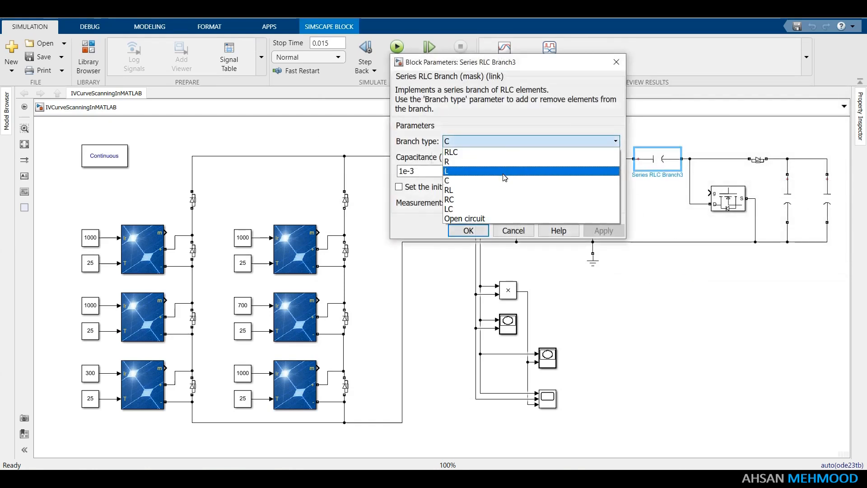
left_click(501, 172)
type("50e-3")
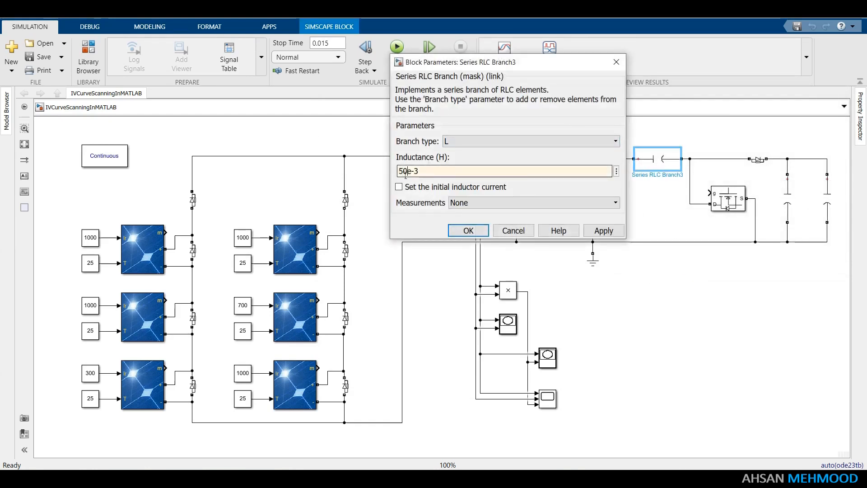
double_click(423, 173)
left_click(603, 230)
left_click(468, 230)
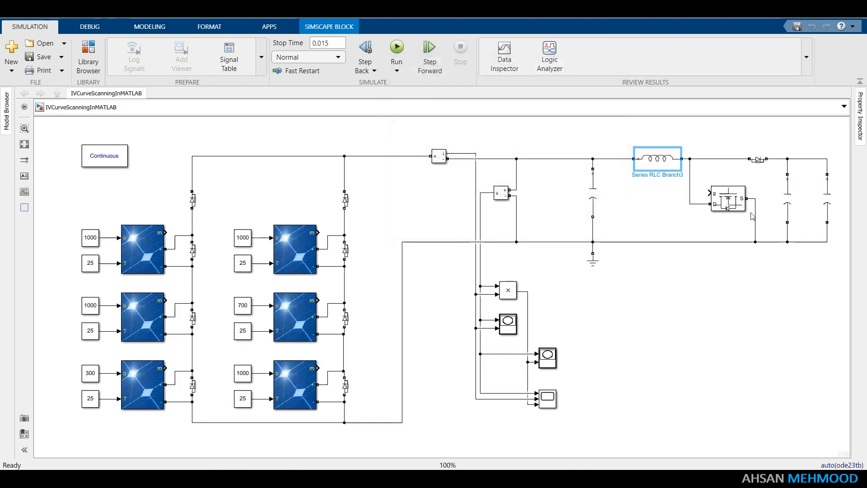
- Set the capacitance of the output capacitor nearest the diode to 47e-6 F
double_click(787, 199)
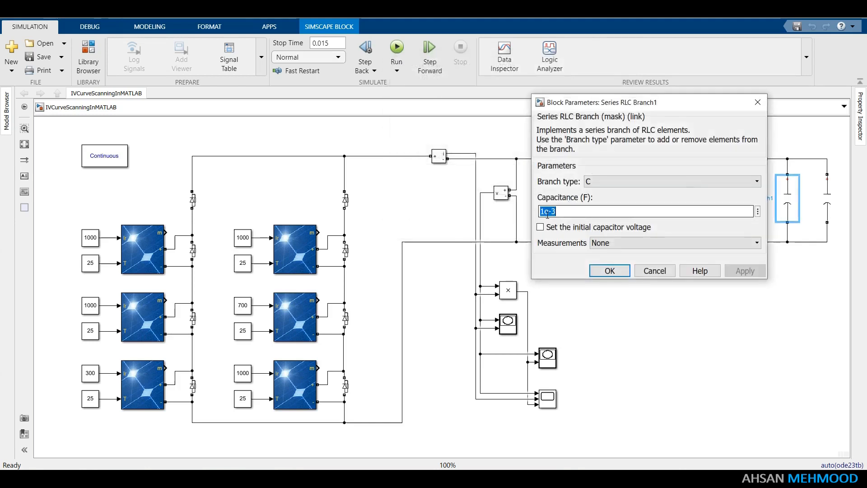
type("47")
type("6")
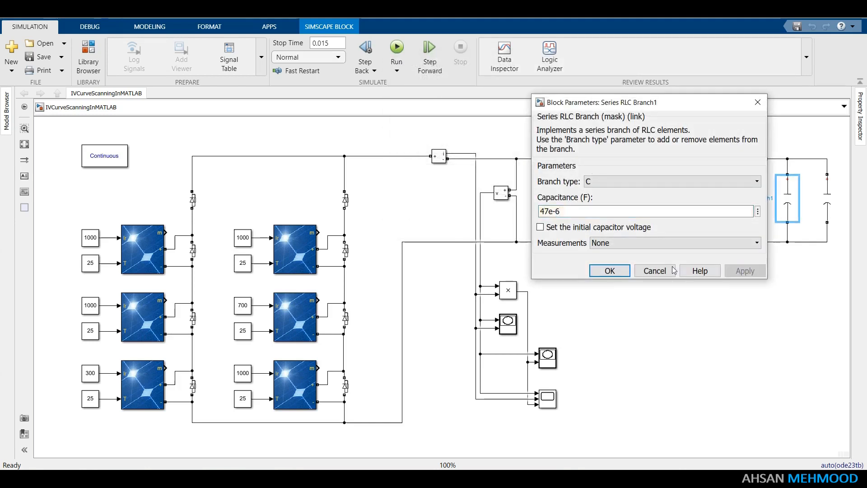
left_click(610, 271)
- Change the outermost Series RLC Branch to type R with a resistance of 50 ohms
double_click(826, 198)
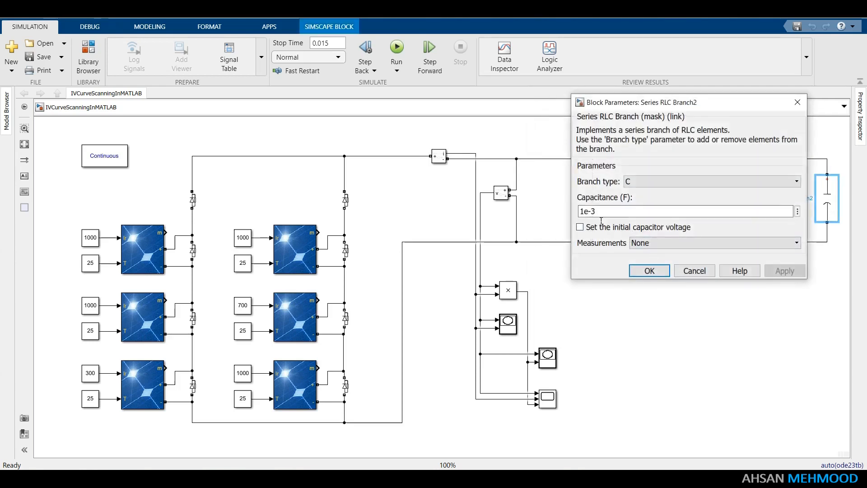
left_click(641, 181)
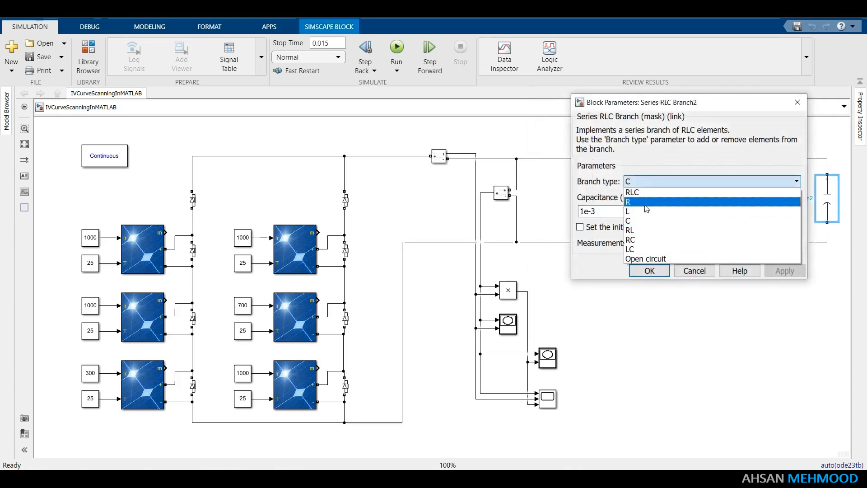
left_click(645, 203)
double_click(598, 212)
type("50")
left_click(641, 258)
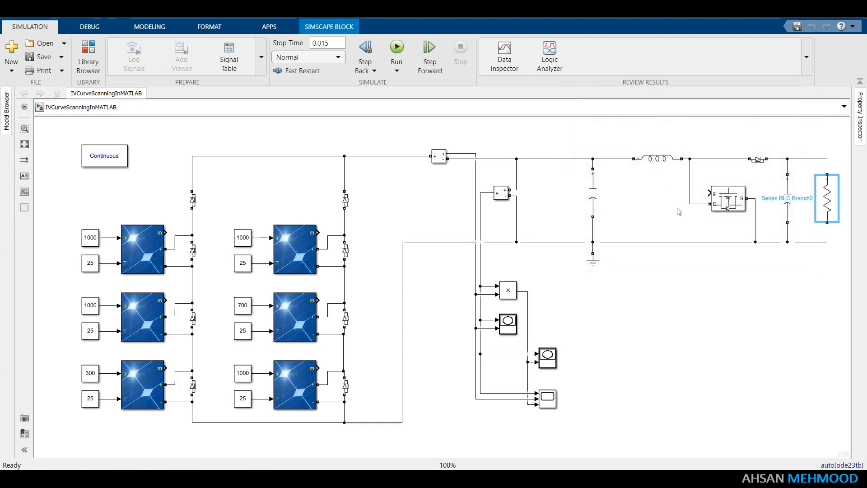
left_click(718, 296)
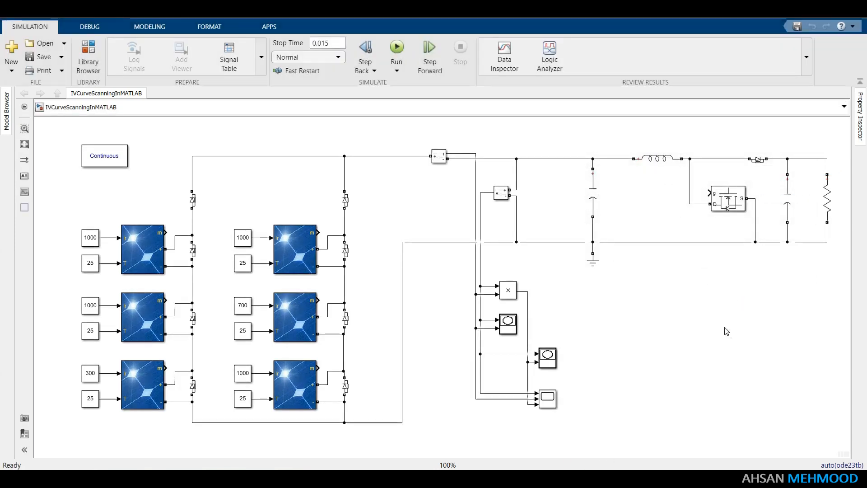
- Search the library for "matlab function" and add the Simulink MATLAB Function block to the model
left_click(89, 61)
double_click(85, 27)
type("mat")
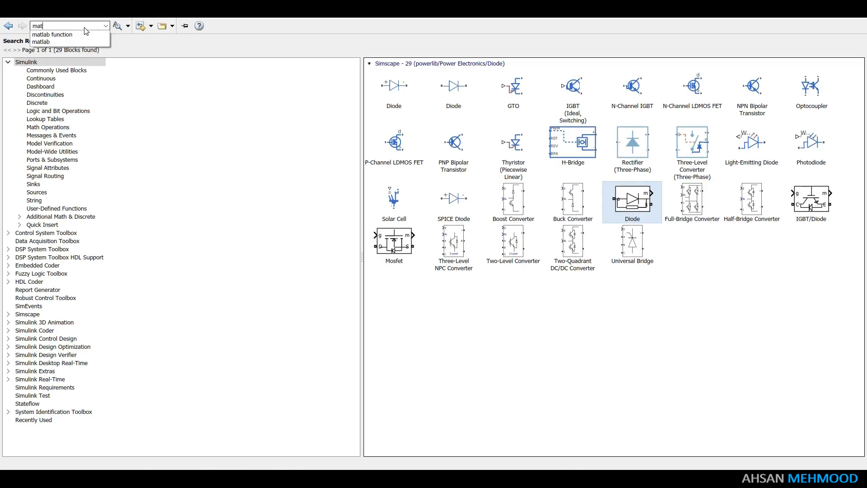
left_click(84, 34)
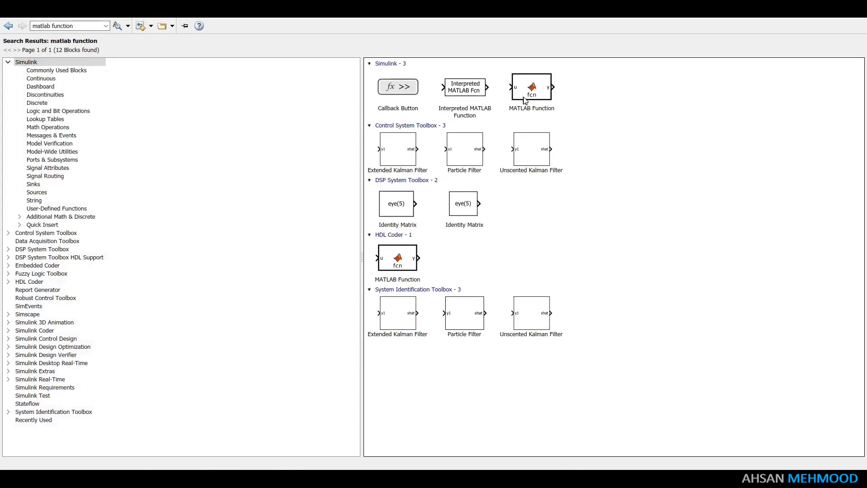
right_click(526, 96)
left_click(555, 106)
- Search the library for "pwm generator" and add the powerlib PWM Generator (DC-DC) block to the model
double_click(72, 25)
type("pwm generator")
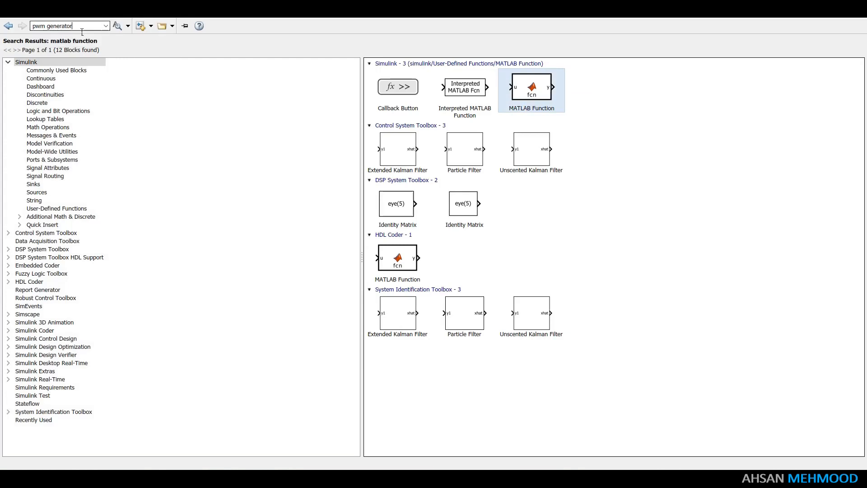
key("Return")
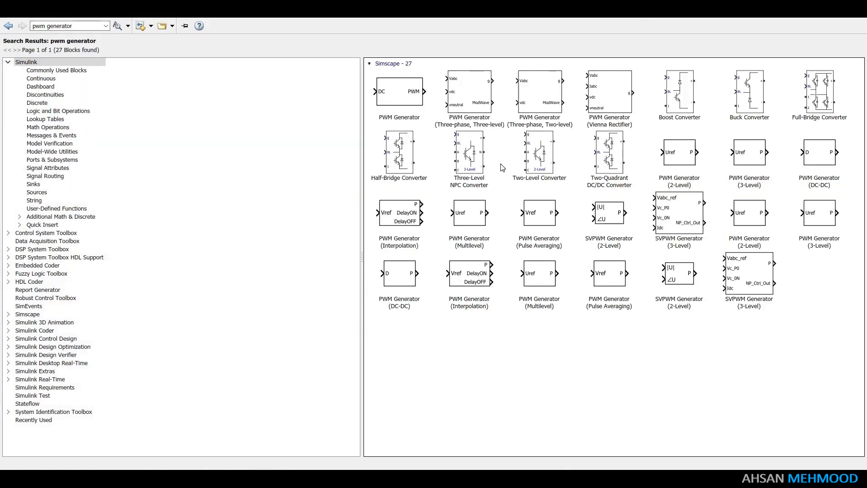
right_click(405, 277)
left_click(434, 285)
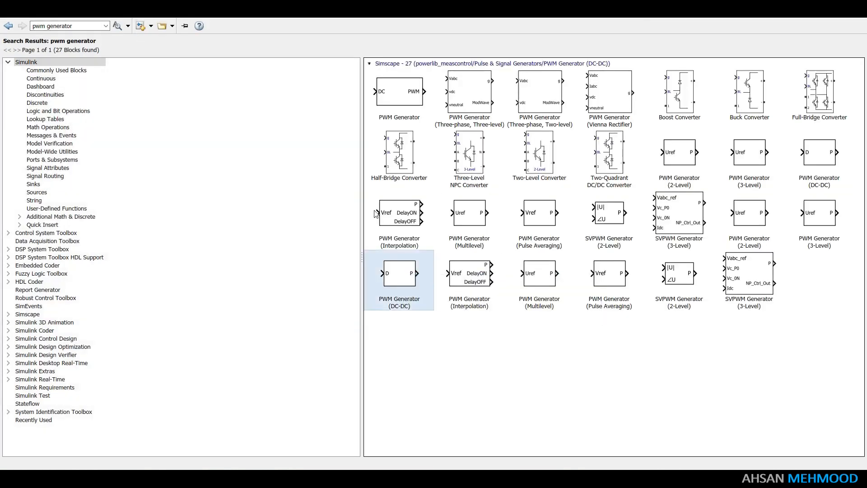
- Search the library for "from" and add the From and Goto signal routing blocks to the model
double_click(87, 28)
type("from")
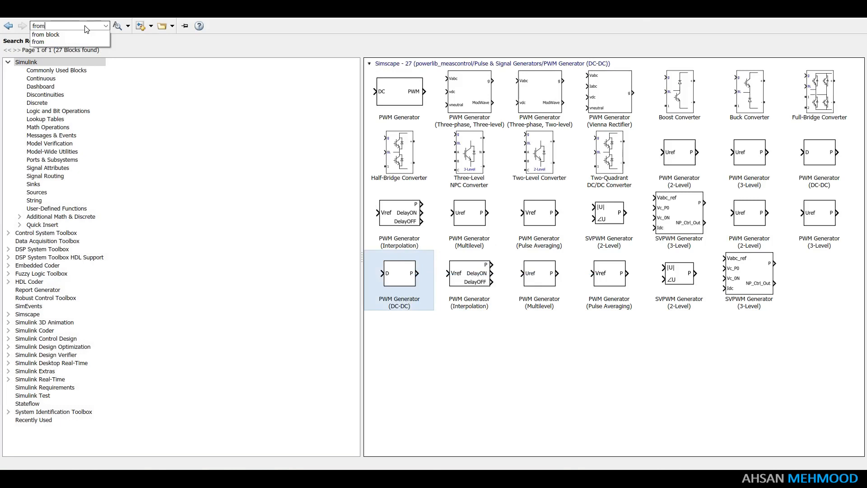
key("Return")
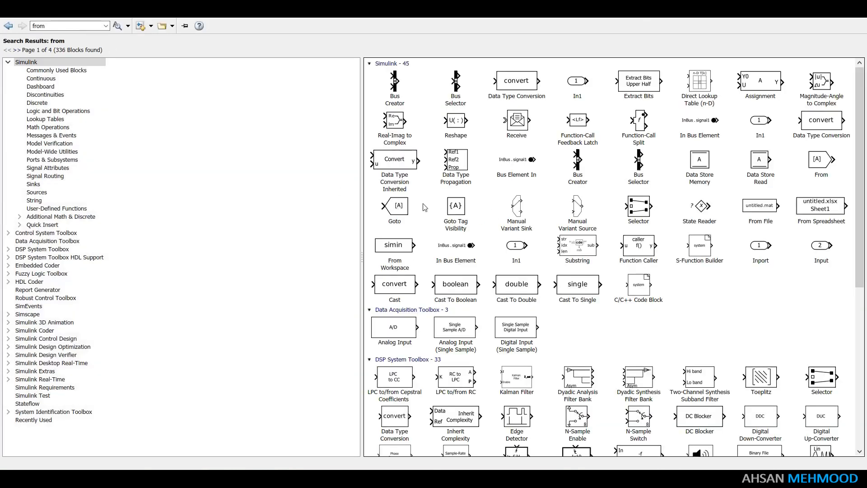
left_click(819, 161)
right_click(394, 209)
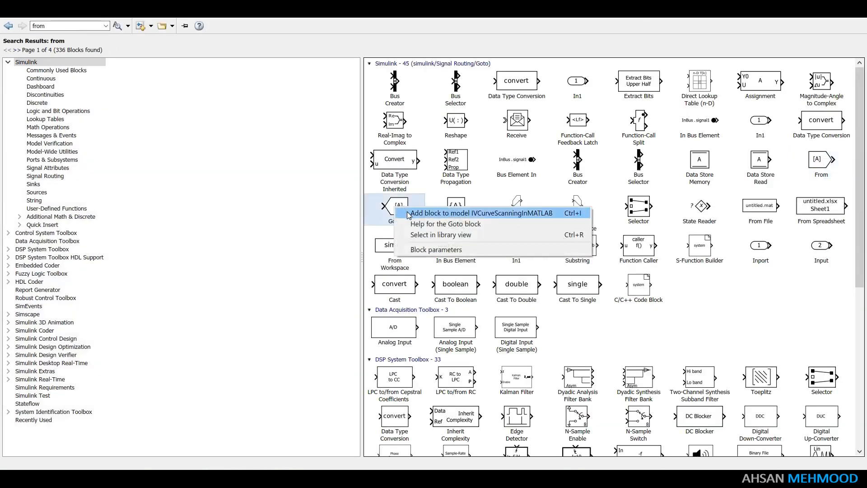
left_click(409, 213)
left_click(848, 18)
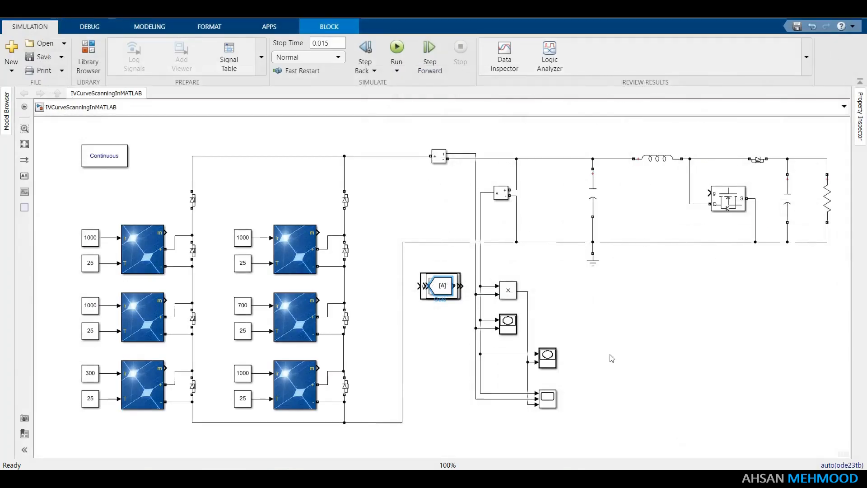
- Flip and duplicate the Goto block, connecting one to the voltage measurement signal and the other to the current measurement signal
left_click_drag(438, 289, 634, 362)
left_click_drag(628, 324, 470, 225)
key("ctrl+r")
key("ctrl+r")
left_click(440, 196)
key("ctrl+c")
key("ctrl+v")
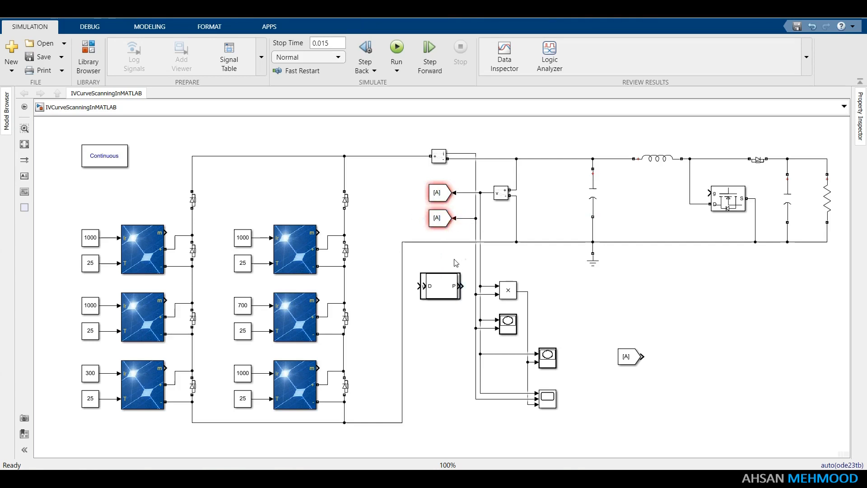
- Duplicate the From block and stack the two copies in the empty area below the converter
left_click_drag(631, 358, 627, 376)
key("ctrl+c")
key("ctrl+v")
- Place the MATLAB Function and PWM Generator (DC-DC) blocks beside the From blocks, connecting output y to input D
left_click_drag(440, 289, 763, 360)
left_click(456, 296)
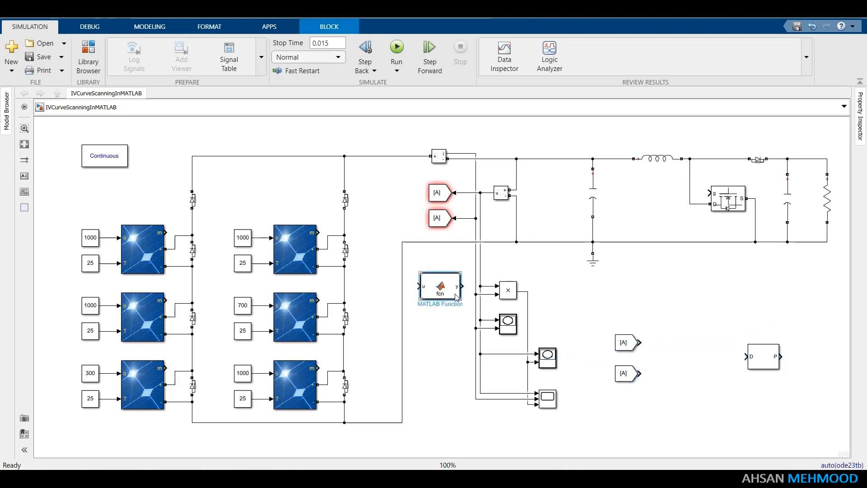
left_click_drag(455, 296, 720, 367)
left_click(716, 395)
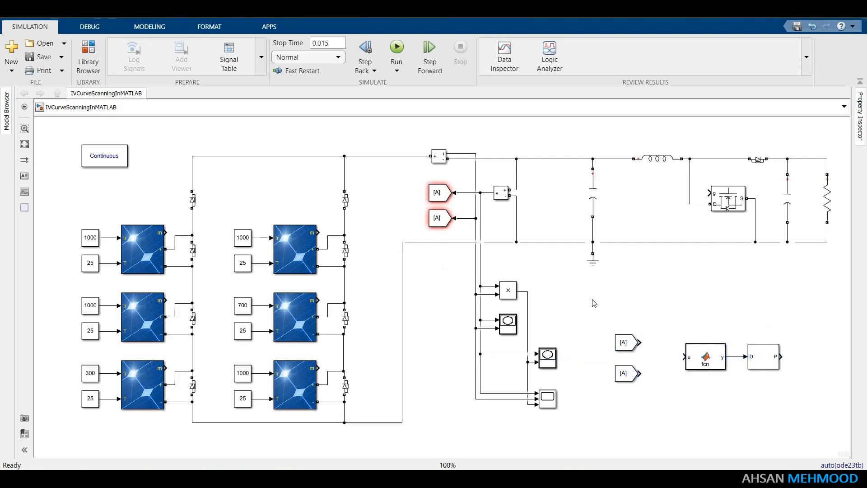
- Set the voltage signal's Goto tag to VA and the current signal's Goto tag to IA
double_click(438, 192)
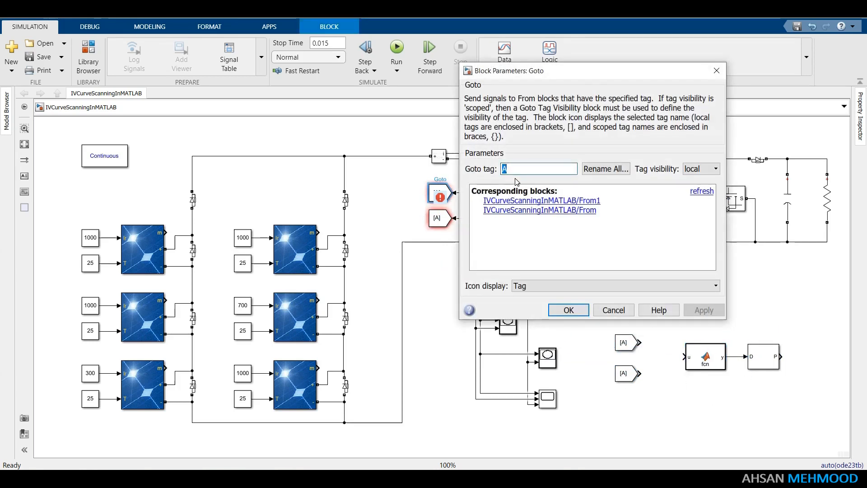
type("VA")
key("Return")
double_click(437, 218)
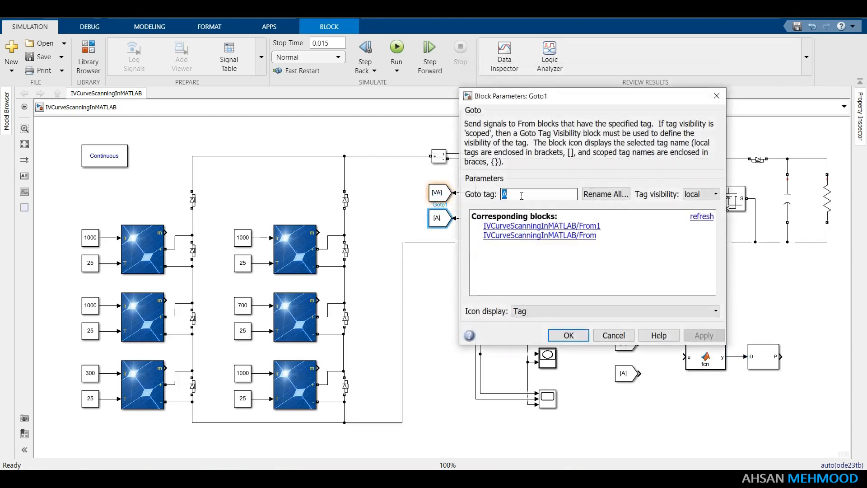
type("IA")
key("Return")
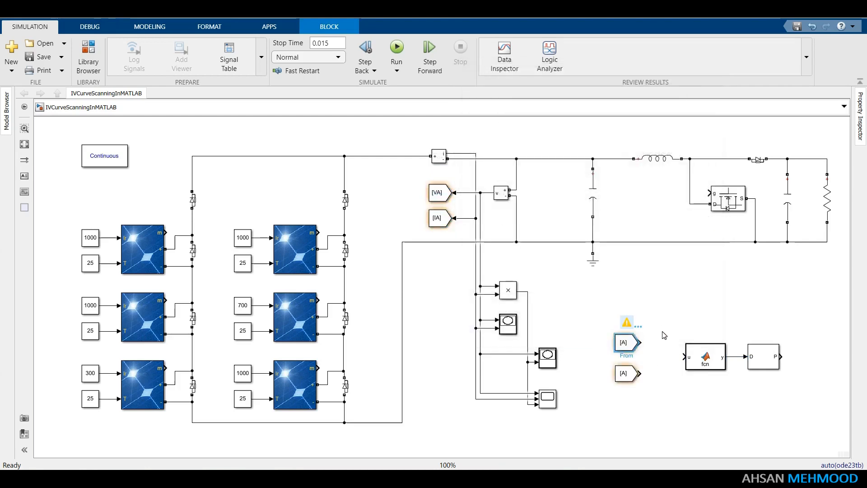
- Set the upper From block's Goto tag to VA and the lower one's to IA, and save the model
double_click(631, 350)
type("VA")
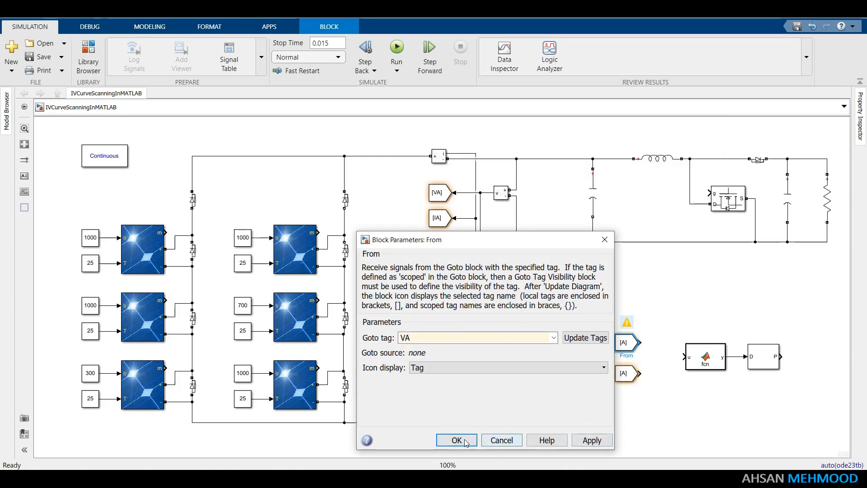
left_click(454, 440)
left_click(624, 380)
double_click(624, 379)
type("IA")
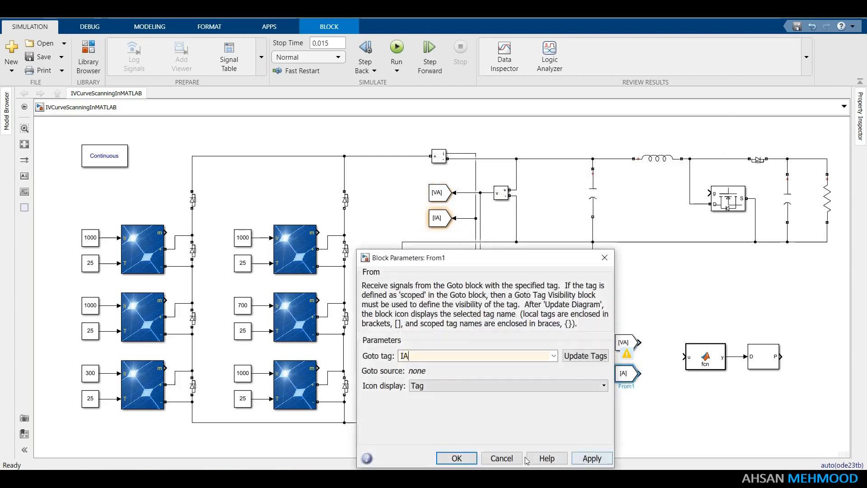
key("Return")
left_click(708, 401)
key("ctrl+s")
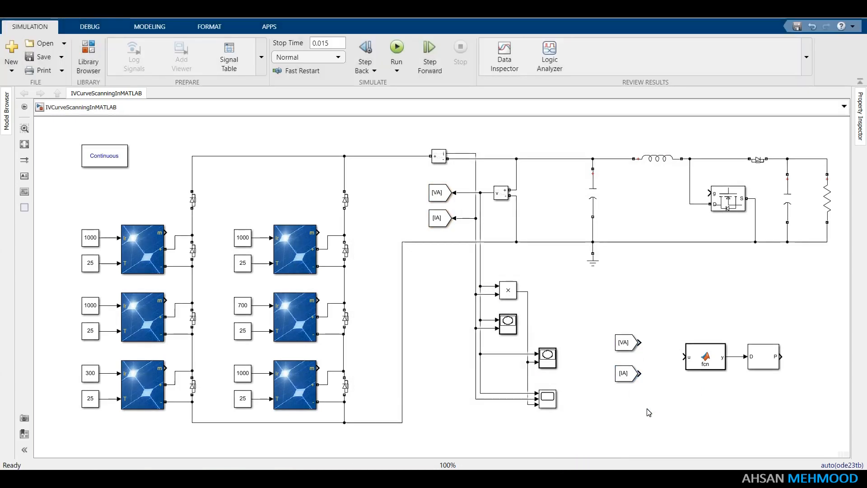
- Replace the MATLAB Function code with the copied D = Scan(VA) script using Ns=3, Voc=32.9, DeltaD=0.01, Dmax=0.9 and Dmin=0, and save it
left_click(713, 361)
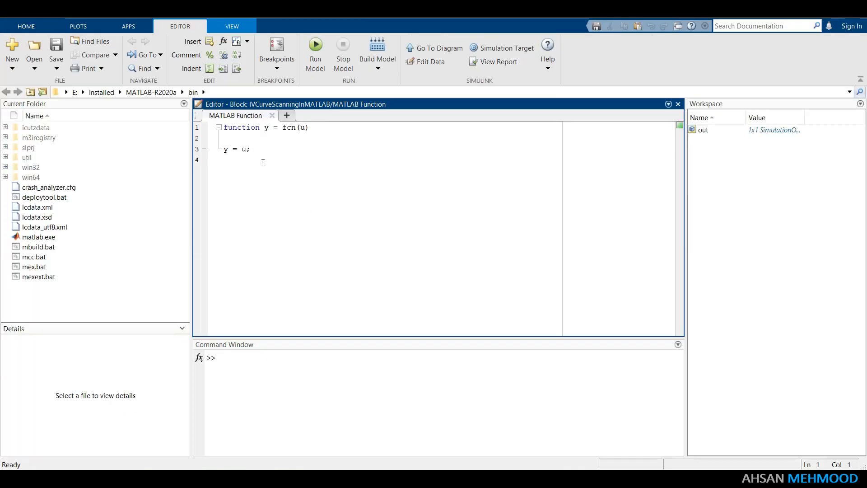
key("ctrl+a")
key("ctrl+v")
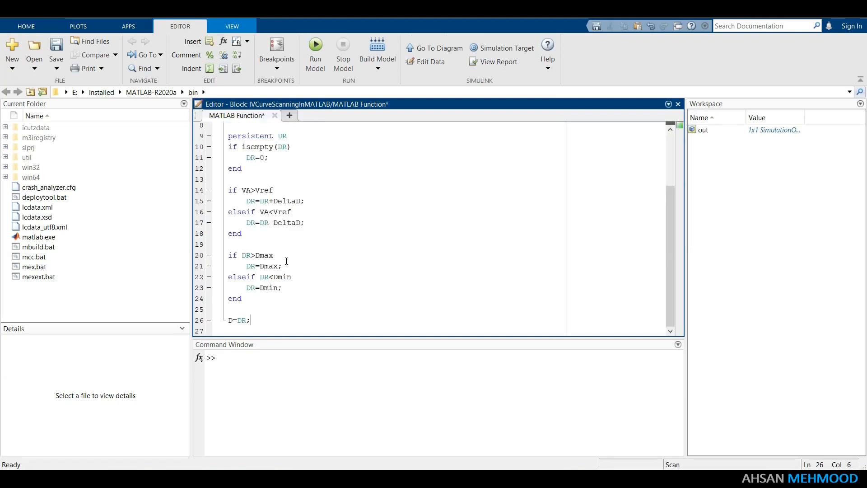
scroll(257, 154, "up", 3)
key("ctrl+s")
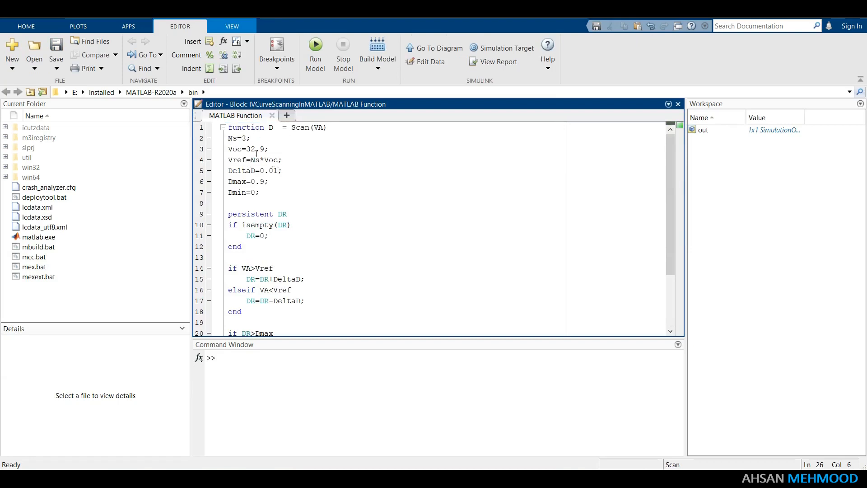
- Review the Scan code, examining the Vref formula, the DeltaD duty-cycle updates, the VA comparison and the Dmax/Dmin limits
left_click_drag(228, 160, 292, 164)
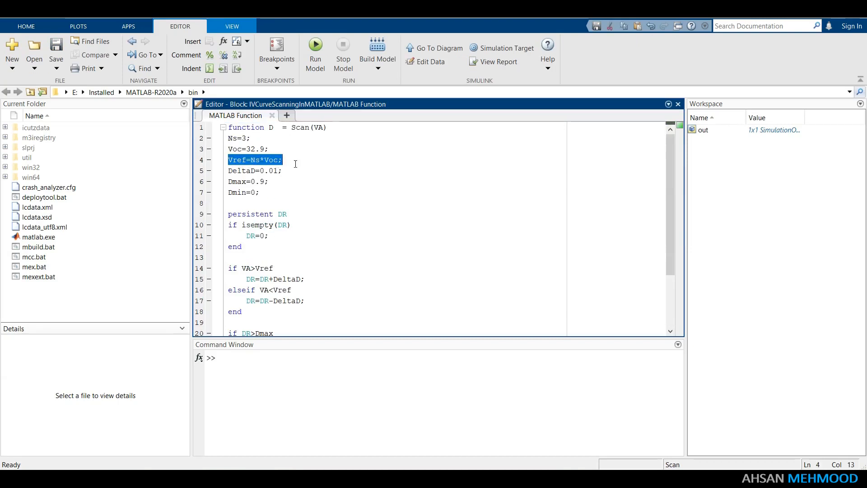
left_click(296, 164)
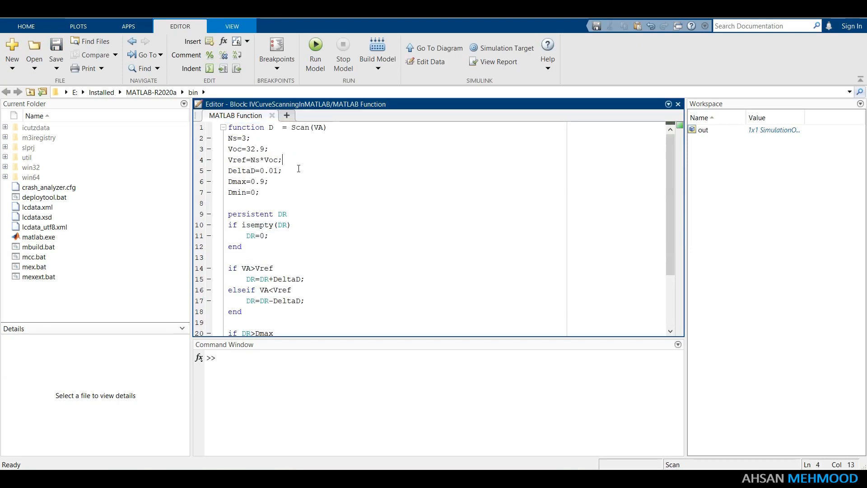
scroll(296, 167, "down", 1)
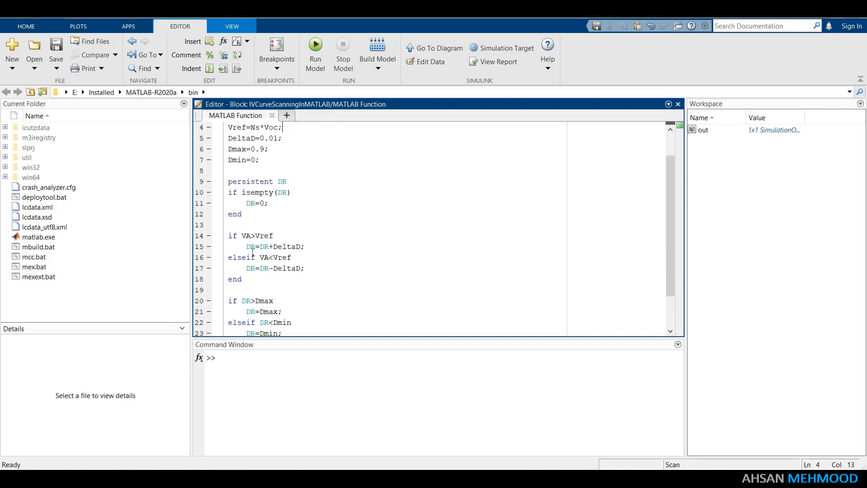
left_click_drag(246, 247, 301, 251)
left_click_drag(246, 268, 305, 270)
left_click(228, 139)
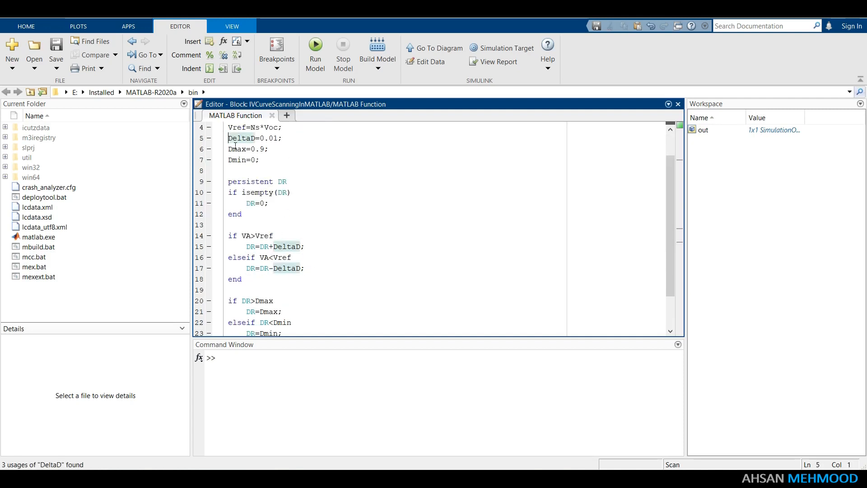
left_click_drag(273, 236, 242, 237)
left_click(274, 236)
scroll(275, 253, "down", 1)
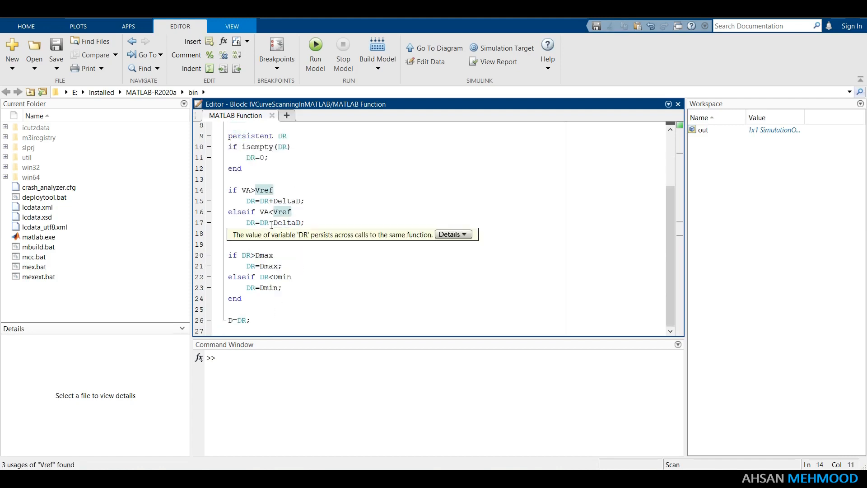
left_click_drag(668, 280, 670, 234)
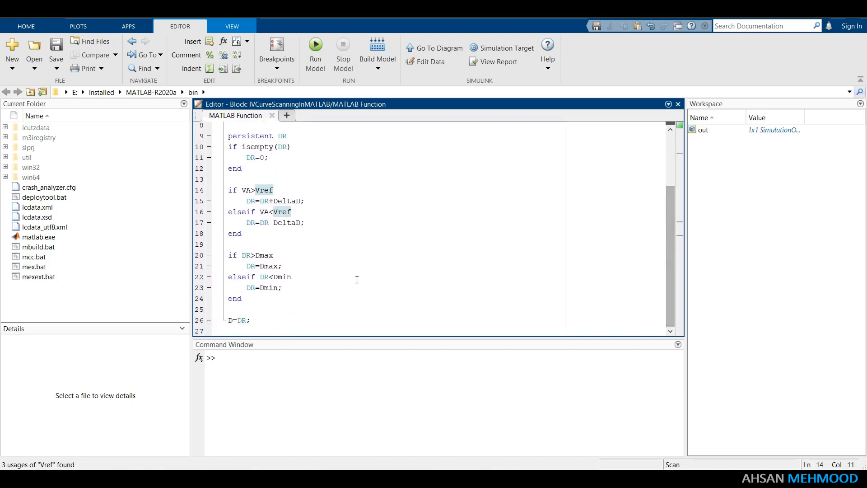
- Return to the Simulink model and set the PWM Generator's switching frequency to 25000 Hz
key("alt+Tab")
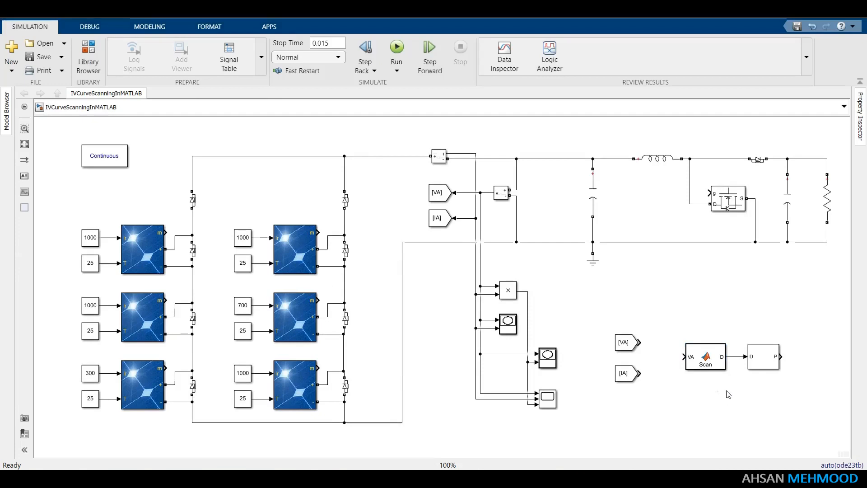
double_click(760, 359)
type("25000")
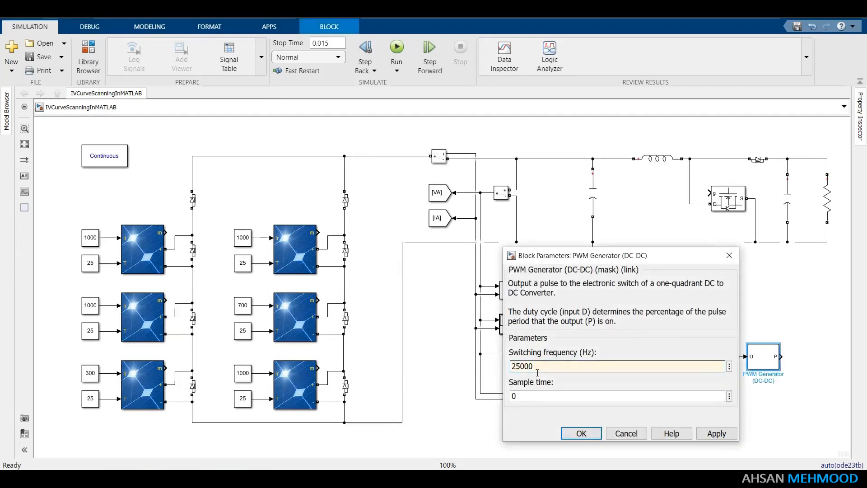
key("Return")
left_click(718, 400)
- Delete the IA From block, connect the VA From block to the Scan function's input, and save the model
left_click_drag(607, 364, 655, 405)
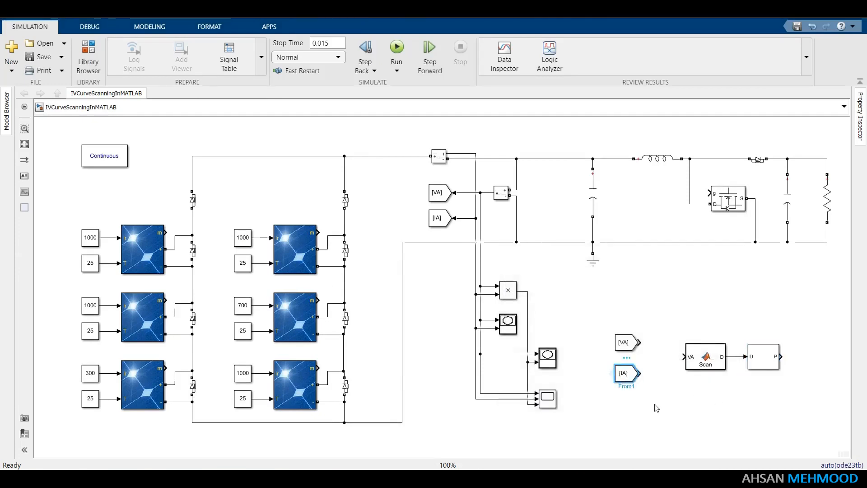
key("Delete")
left_click_drag(629, 345, 649, 359)
mouse_move(659, 356)
left_mouse_down()
mouse_move(683, 357)
mouse_move(656, 359)
left_mouse_up()
left_click(671, 402)
left_click(654, 400)
key("ctrl+s")
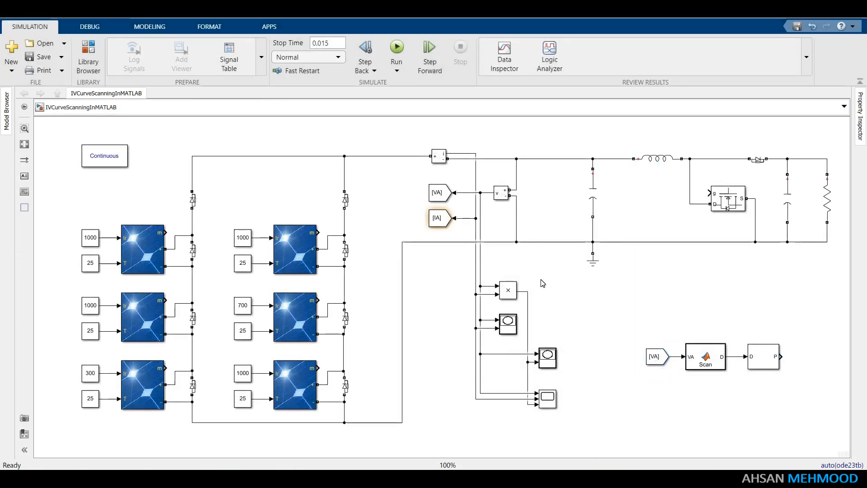
- Copy the VA From block to the MOSFET's gate input and set the copy's Goto tag to PWM
left_click(656, 356)
left_click_drag(659, 351, 662, 188)
double_click(657, 193)
type("PWM")
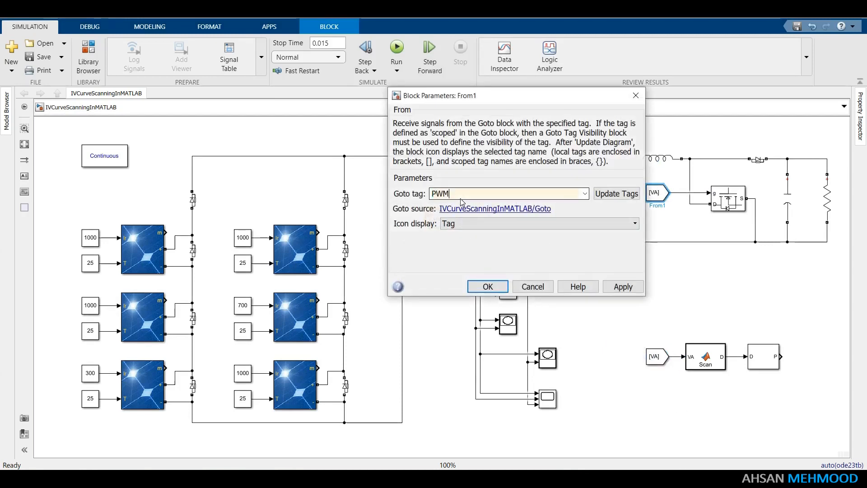
left_click(616, 282)
left_click(506, 284)
left_click(590, 301)
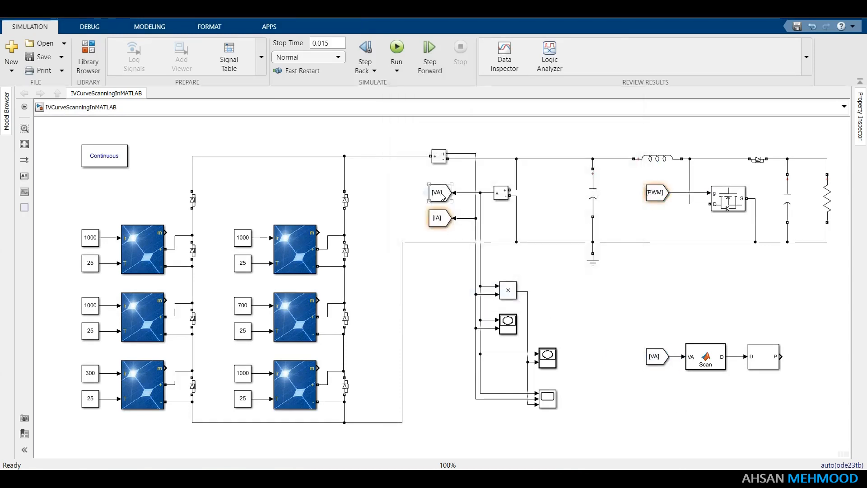
- Copy the VA Goto block to the PWM Generator's output, rotate it to face the signal, and set its tag to PWM
left_click(443, 191)
key("ctrl+c")
key("ctrl+v")
left_click_drag(456, 206, 822, 360)
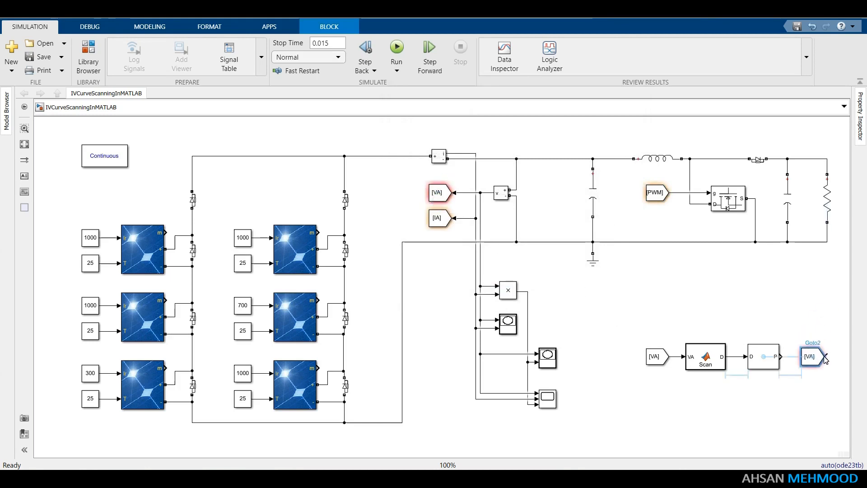
key("ctrl+r")
key("ctrl+r")
double_click(815, 357)
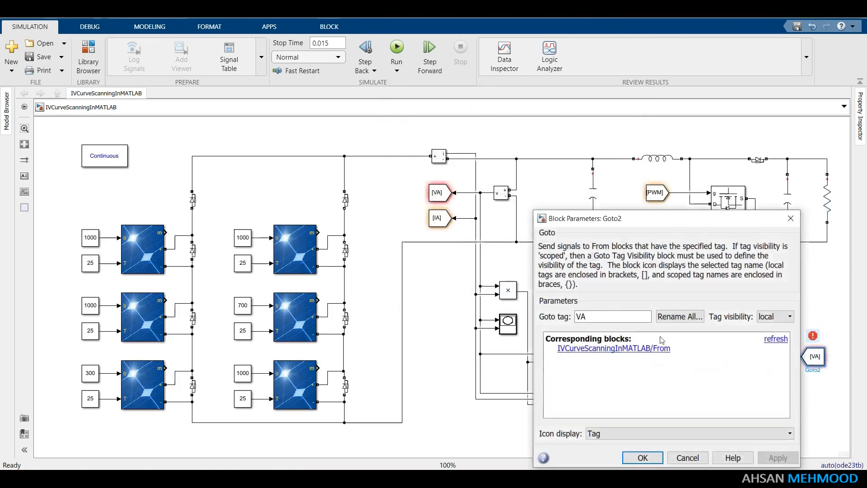
type("PWM")
key("Return")
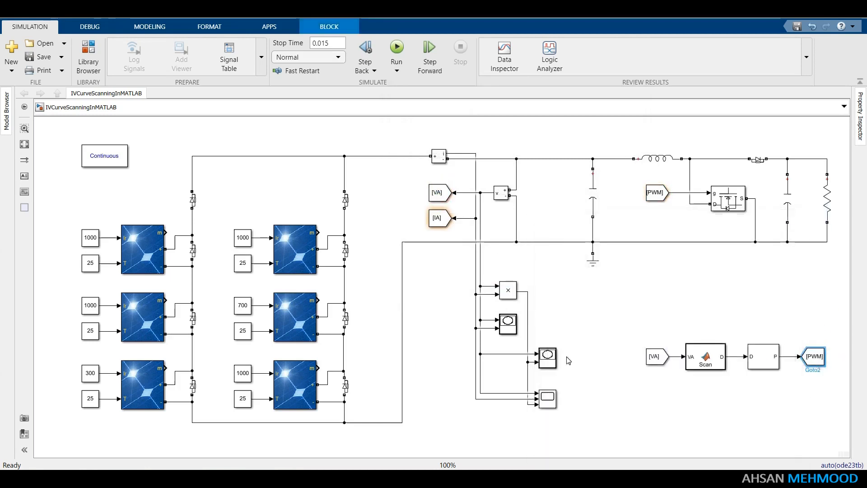
left_click(602, 361)
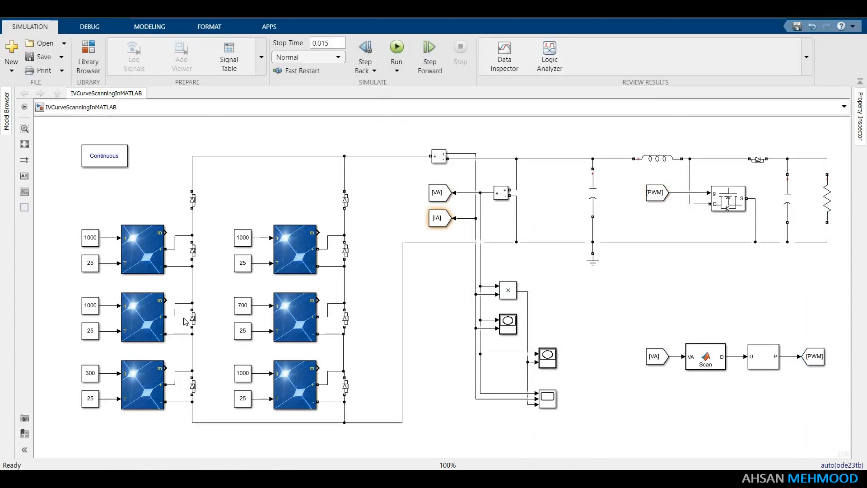
- Set the irradiance constants of the two shaded PV modules (700 and 300) to 1000
double_click(243, 307)
type("1000")
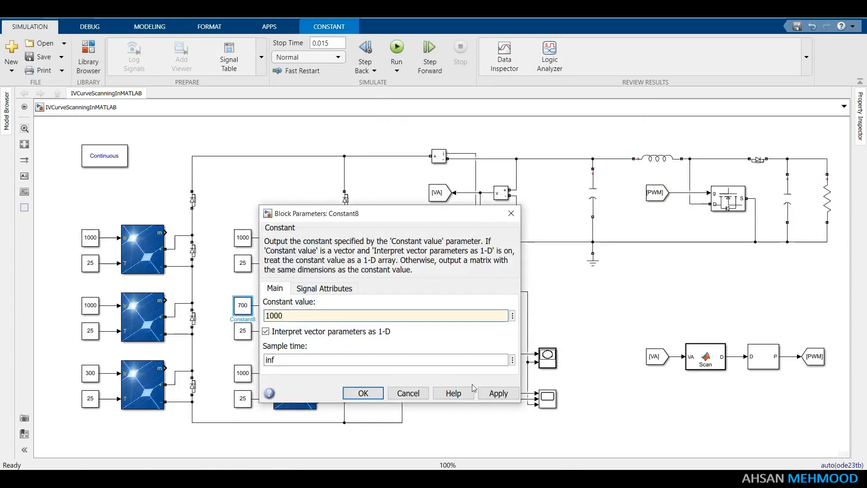
left_click(363, 393)
double_click(90, 372)
type("1000")
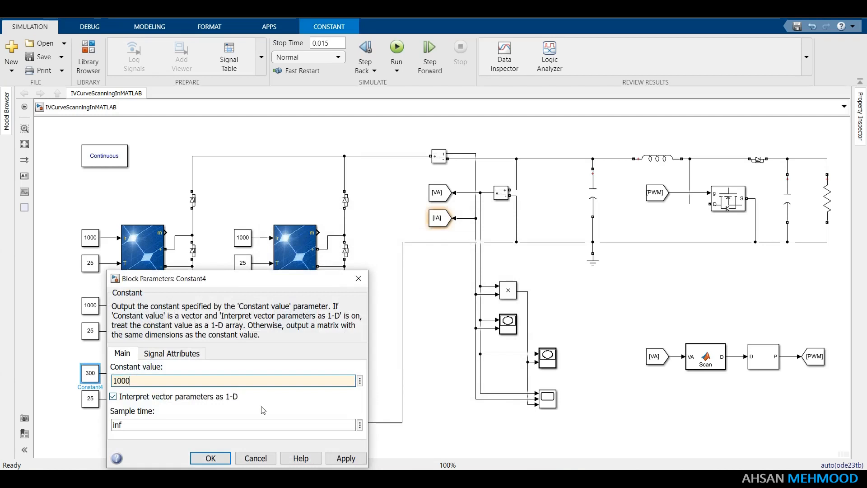
left_click(346, 458)
left_click(255, 458)
left_click(632, 314)
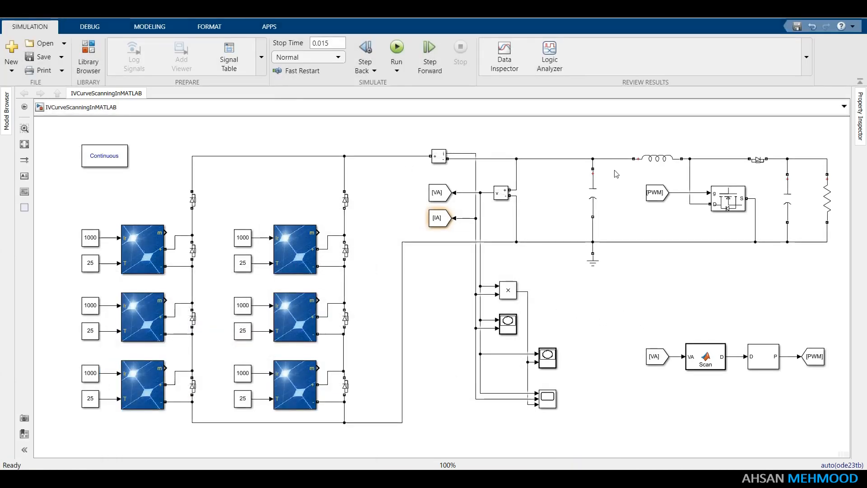
- Set the simulation stop time to 0.1, save the model, run it, and close the diagnostics
left_click(332, 47)
left_click_drag(329, 48, 318, 47)
type("1")
left_click(45, 58)
left_click(397, 48)
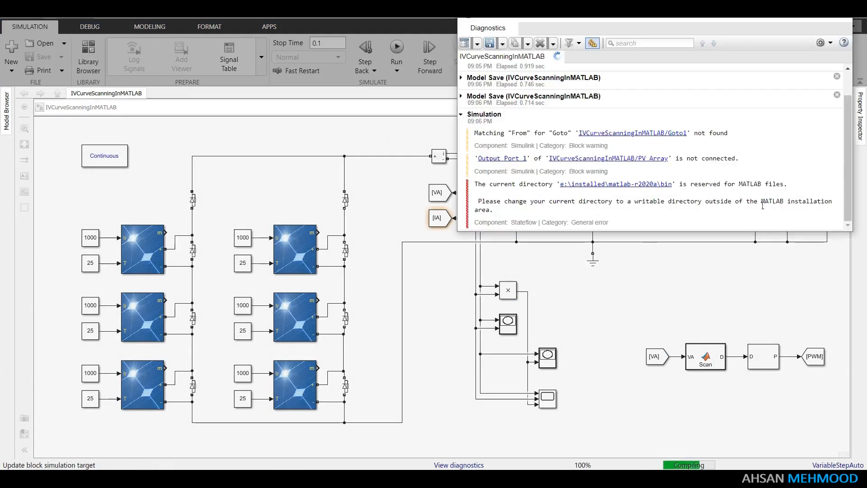
left_click(838, 20)
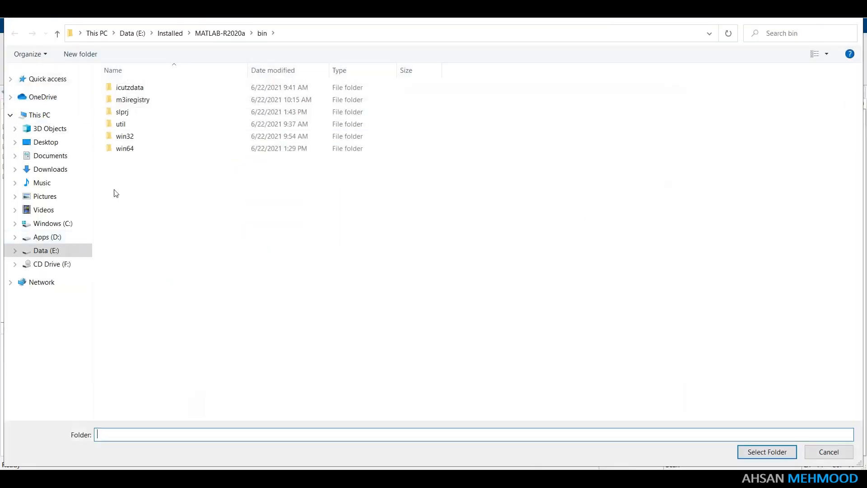
- Change MATLAB's current folder to E:\Youtube Videos\MATLAB\I-V curve scanner and save the function code
left_click(86, 250)
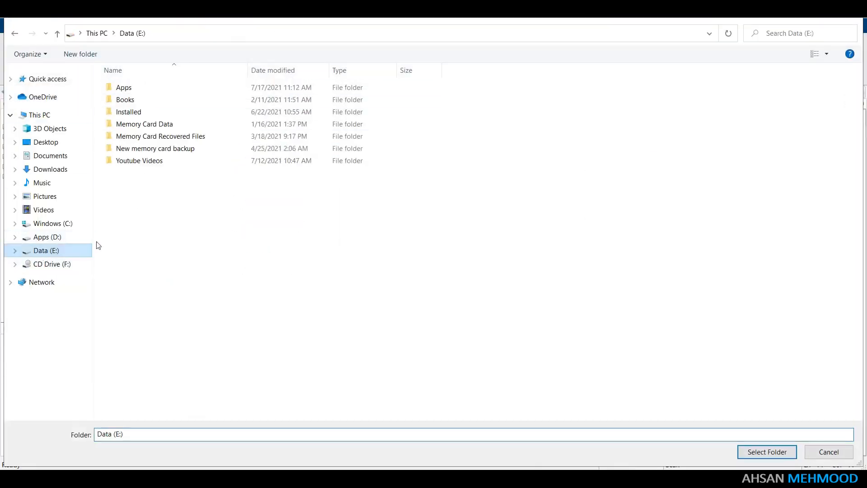
double_click(135, 161)
double_click(136, 99)
left_click(137, 87)
double_click(138, 88)
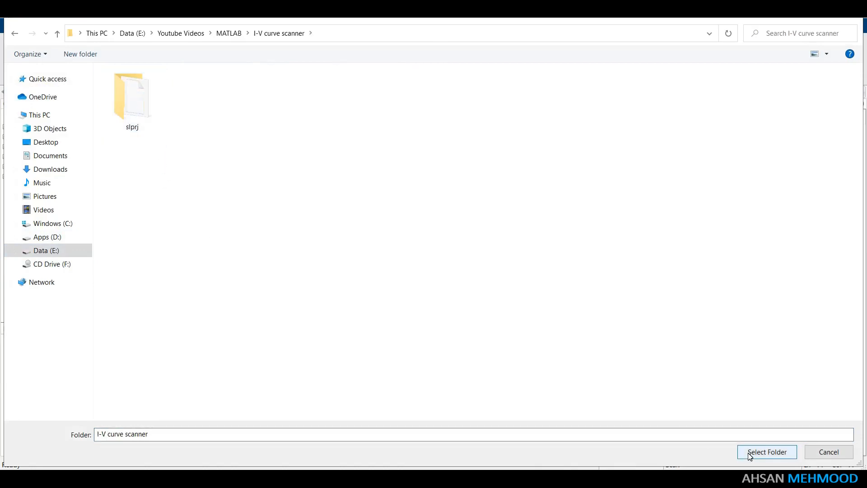
left_click(766, 451)
left_click(57, 46)
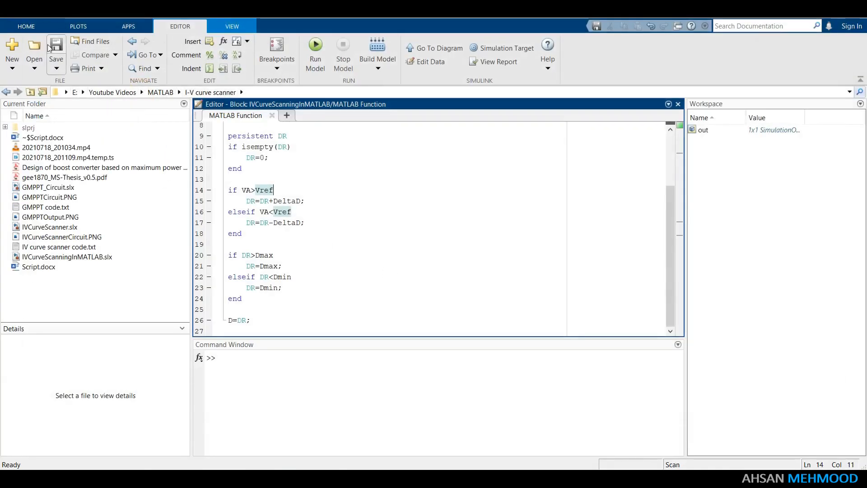
- Return to the Simulink model, save it, and rerun the simulation from the new working folder
left_click(808, 10)
left_click(44, 57)
left_click(396, 47)
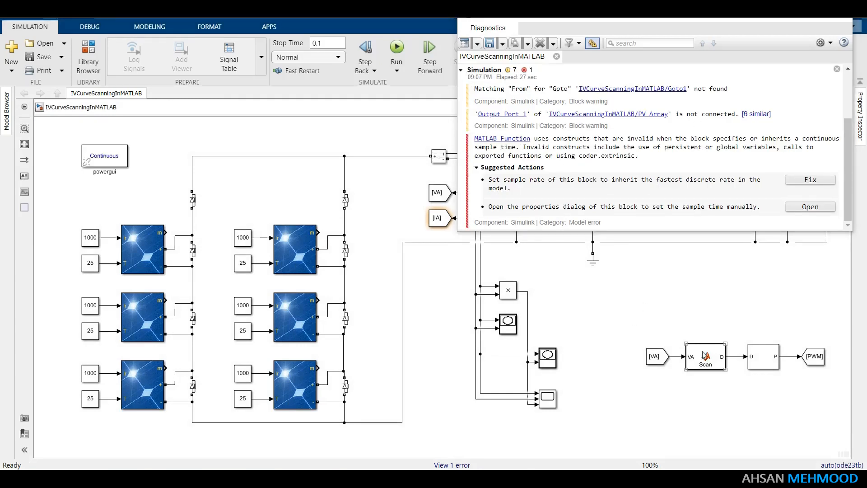
- Apply the suggested fix making the MATLAB Function inherit the fastest discrete rate, then save and rerun the model
left_click(810, 179)
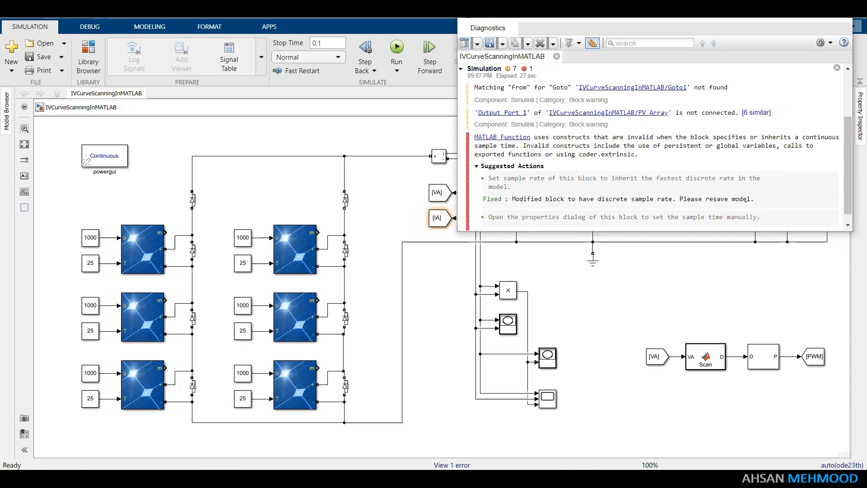
left_click(840, 19)
left_click(43, 57)
left_click(398, 47)
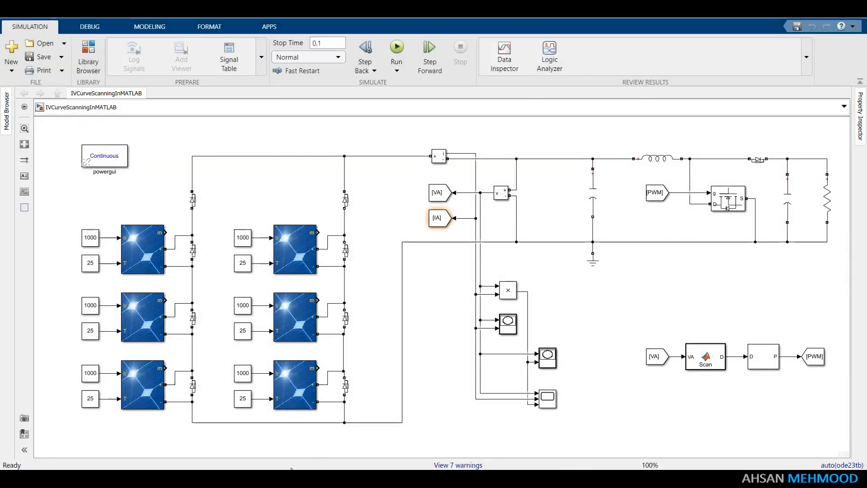
- Bring up both XY Graph windows and the scope to examine the I-V, P-V and time-domain curves
mouse_move(280, 478)
left_click(271, 411)
left_click(366, 444)
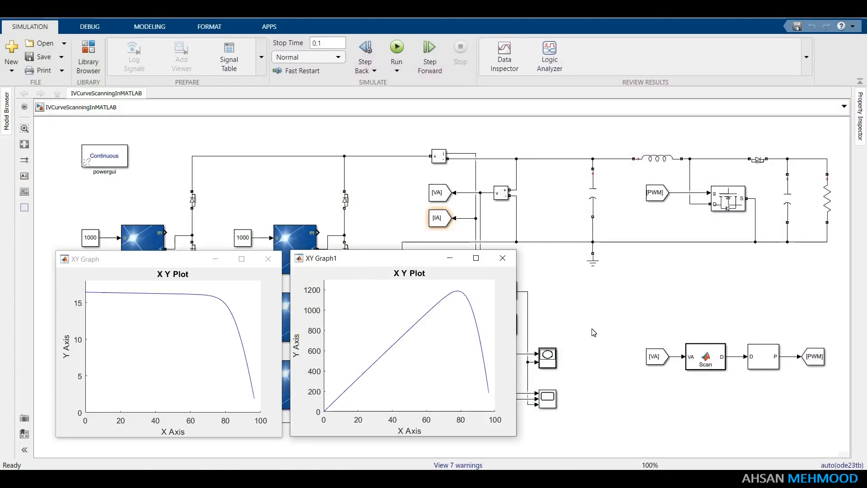
left_click(493, 429)
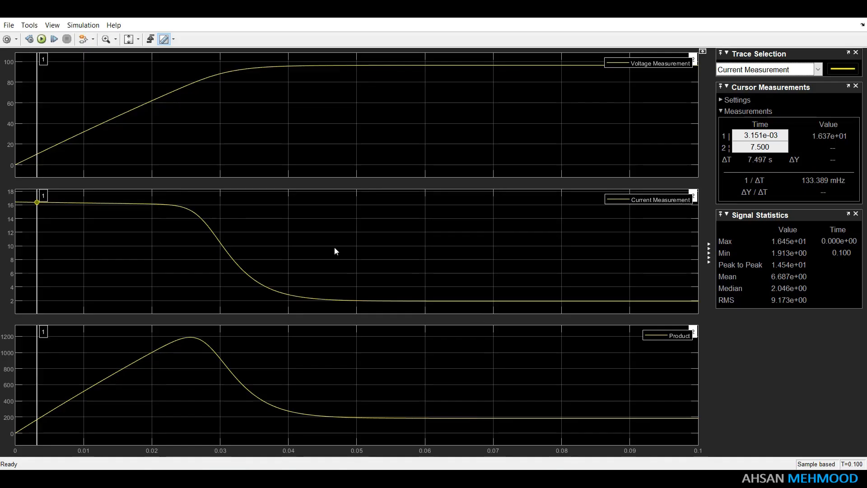
- Place the scope cursor at the power peak, about 0.026 s, and read the voltage and current traces there
mouse_move(39, 346)
left_mouse_down()
mouse_move(184, 347)
mouse_move(191, 339)
left_mouse_up()
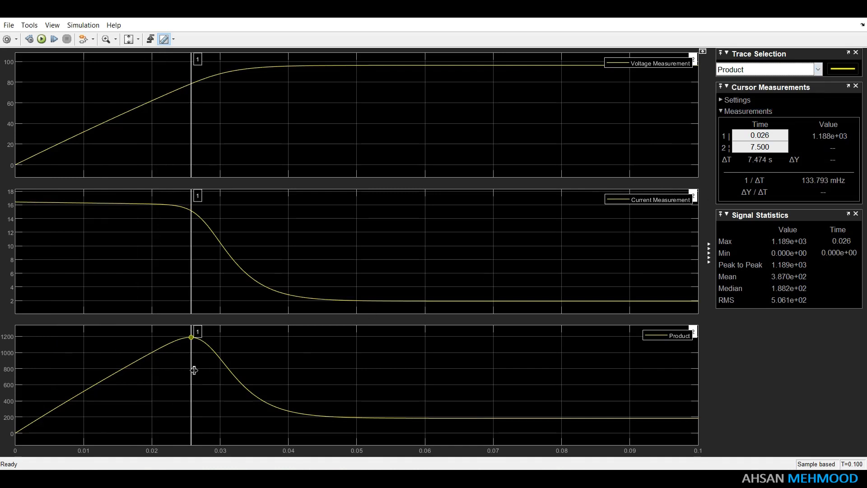
left_click_drag(194, 369, 194, 370)
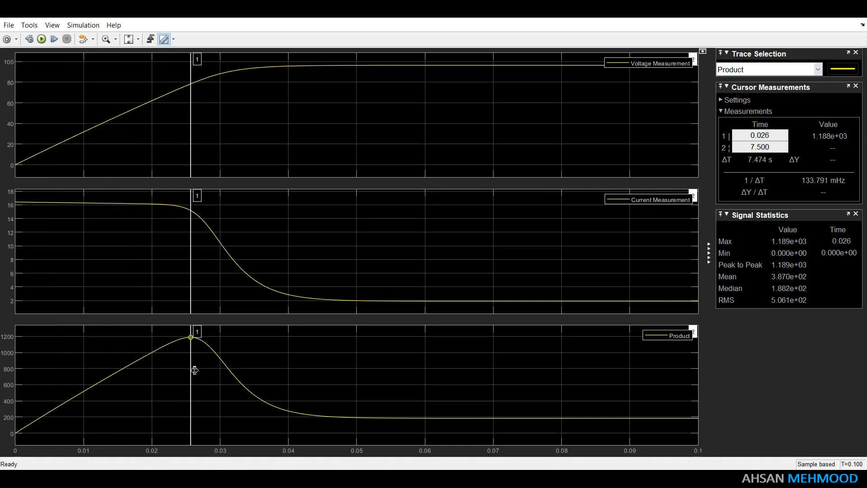
left_click(795, 73)
left_click(787, 80)
left_click(786, 71)
left_click(785, 90)
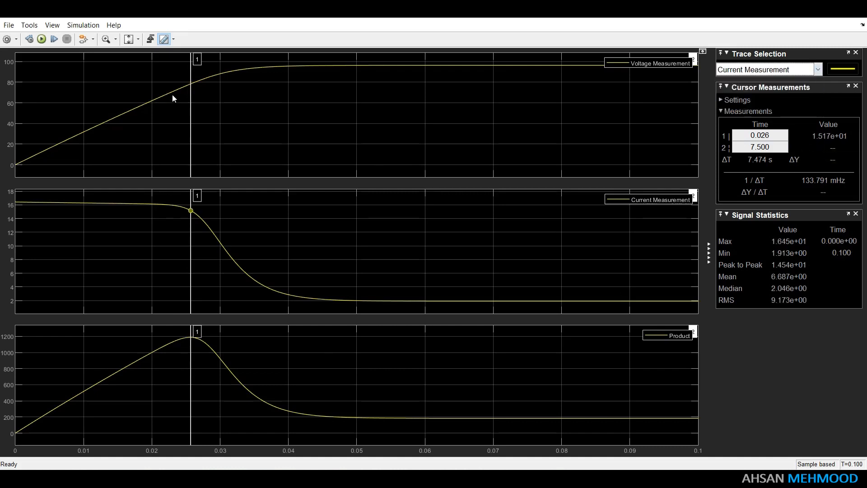
- Return to the Simulink model and review the boost converter's input capacitor, load resistor, inductor and output capacitor
key("alt+Tab")
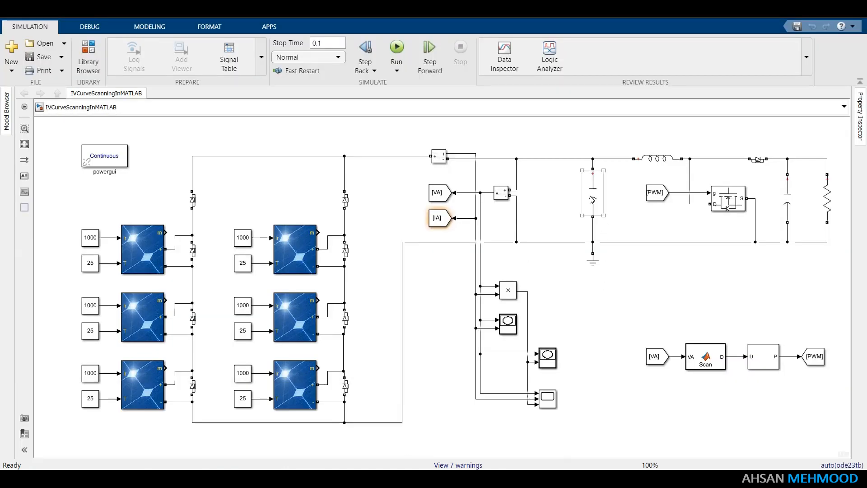
left_click(591, 197)
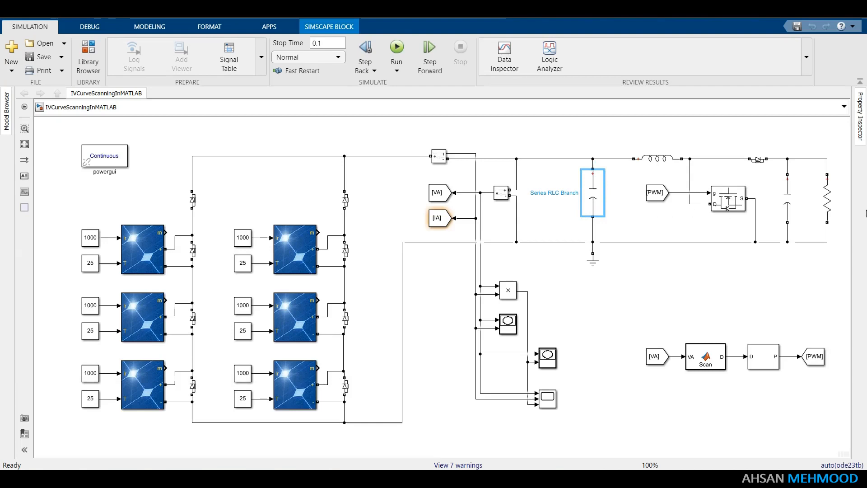
left_click(829, 201)
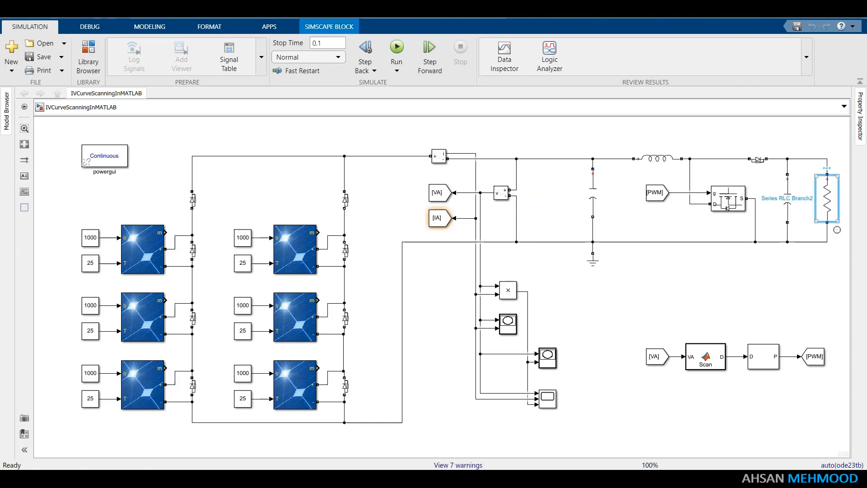
left_click(657, 158)
left_click(788, 204)
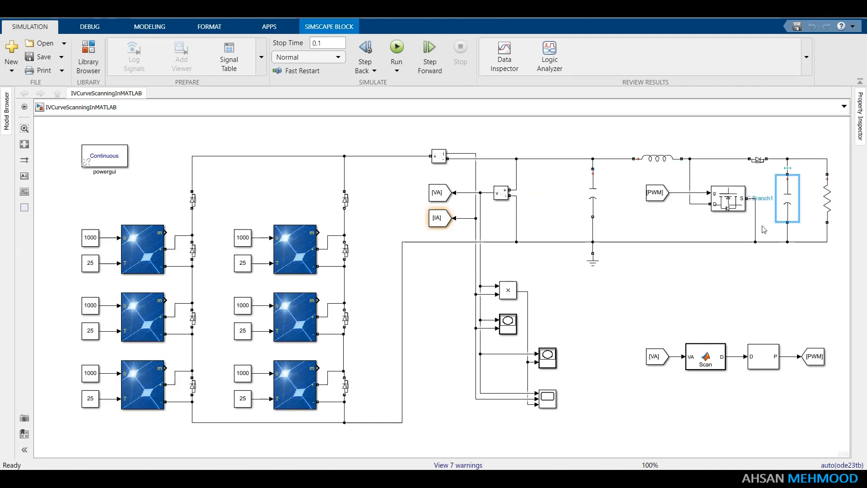
left_click(733, 271)
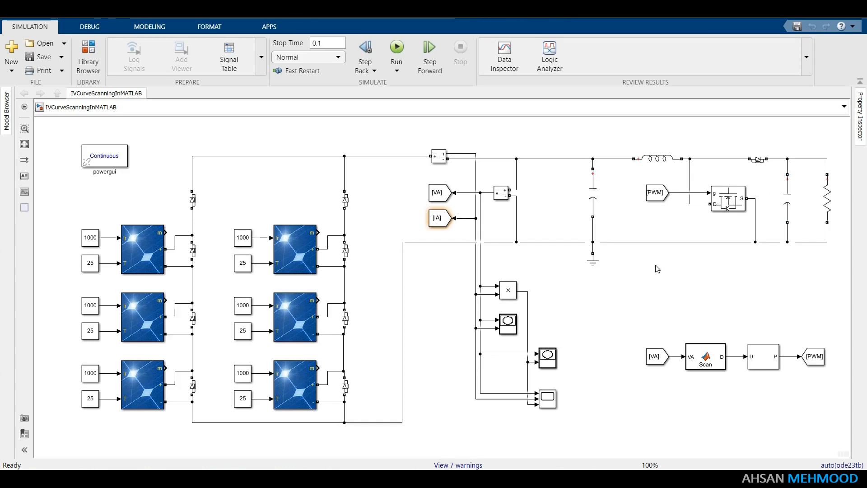
- Check the resistance in the load resistor's block parameters at the boost converter output
left_click(826, 195)
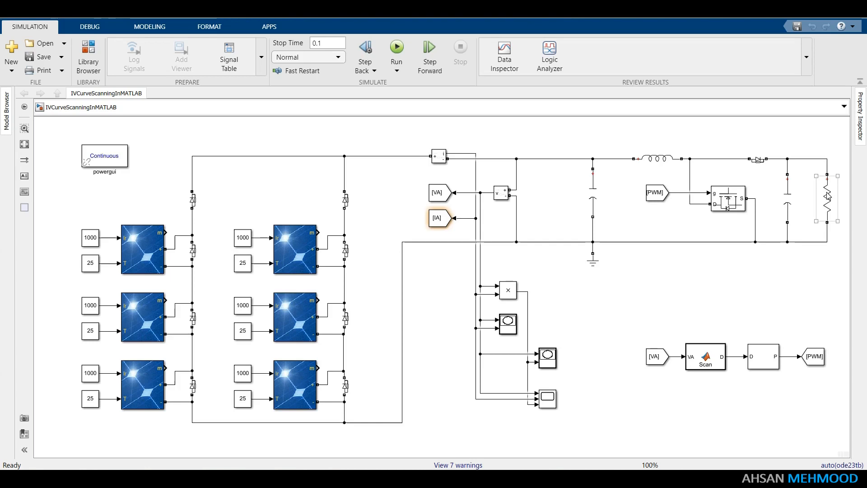
left_click(828, 195)
double_click(827, 196)
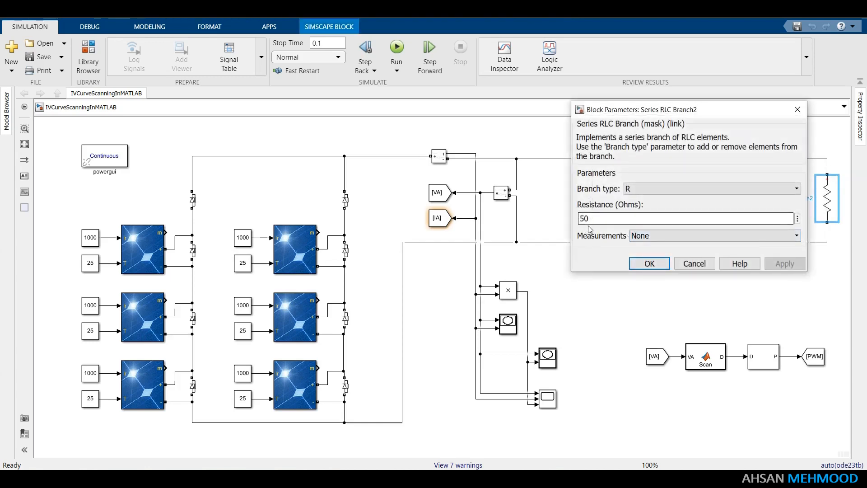
left_click(649, 263)
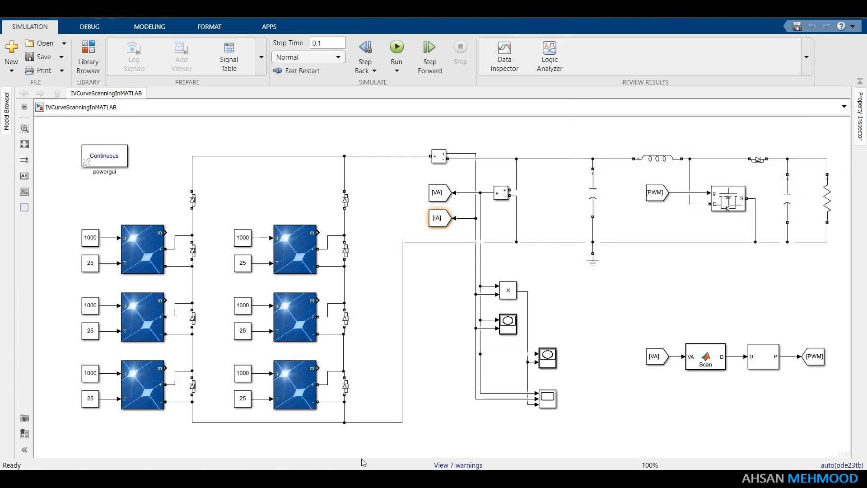
- View XY Graph1, then place the scope cursor near the run's end, about 0.096 s, and read the voltage trace
mouse_move(285, 478)
left_click(366, 425)
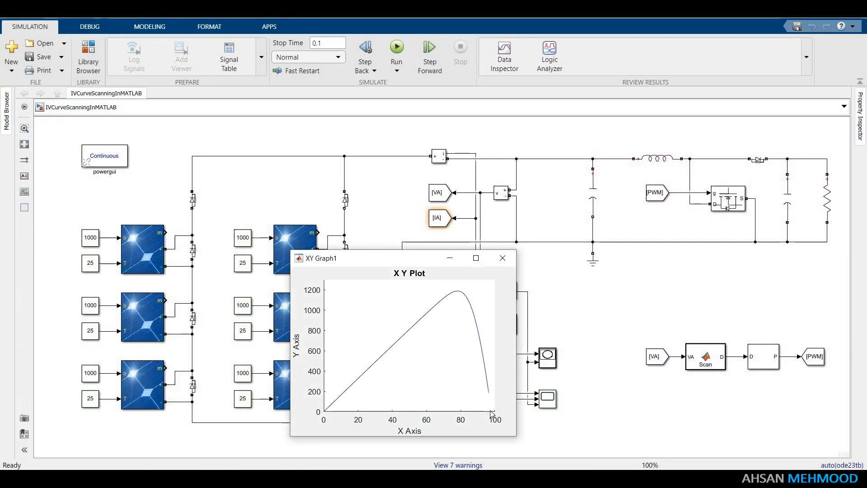
left_click(484, 429)
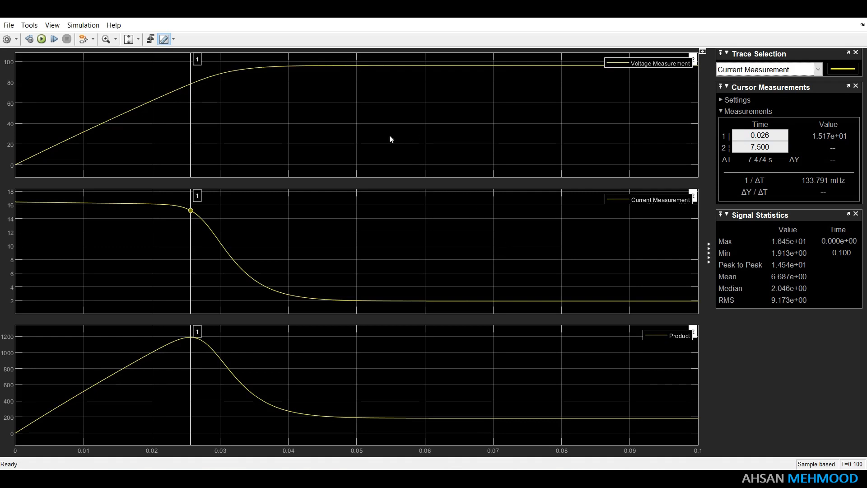
mouse_move(192, 114)
left_mouse_down()
mouse_move(606, 94)
mouse_move(675, 113)
left_mouse_up()
left_click(817, 69)
left_click(767, 81)
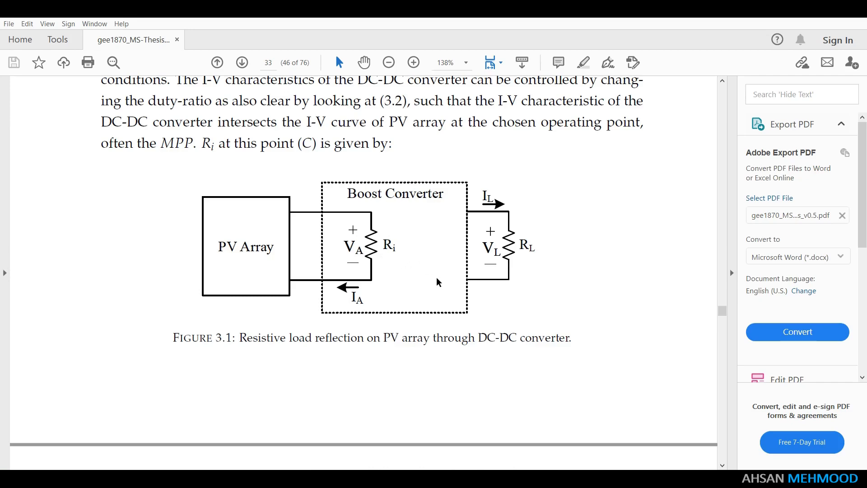
- Review Section 3.5, Equation 3.2 and Figures 3.1 and 3.2 on load-resistance effects in the gee1870_MS-Thesis PDF
scroll(436, 282, "up", 8)
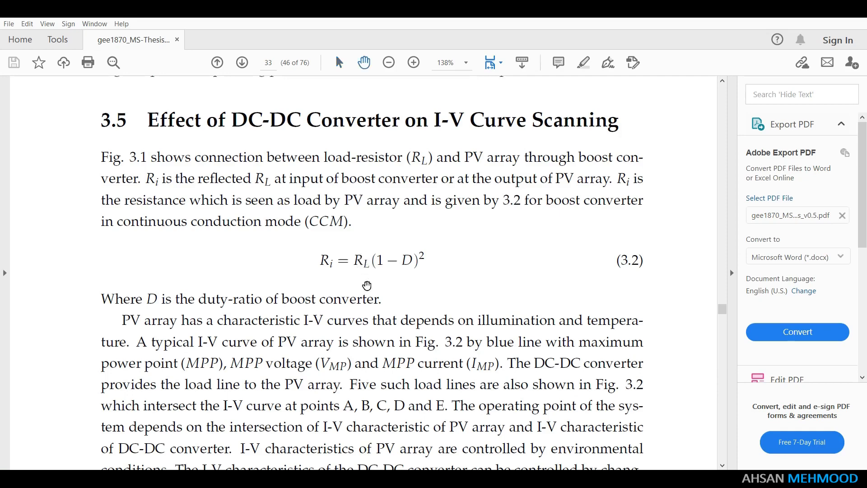
scroll(367, 285, "down", 15)
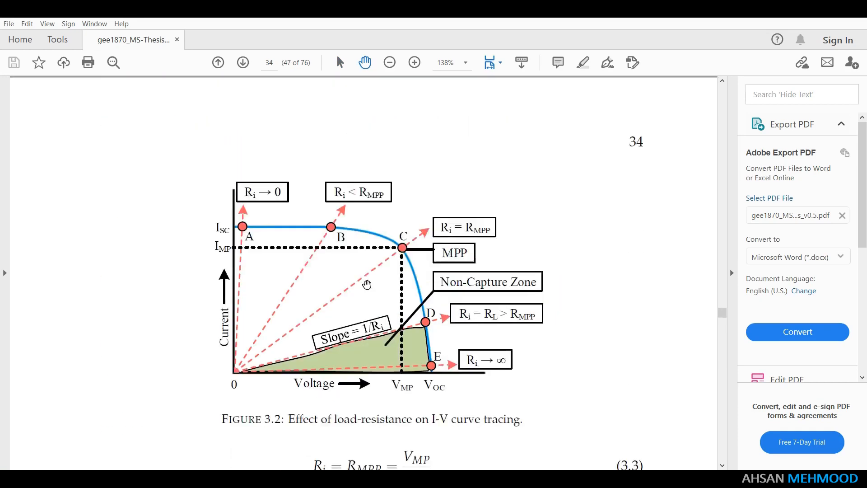
scroll(366, 284, "down", 1)
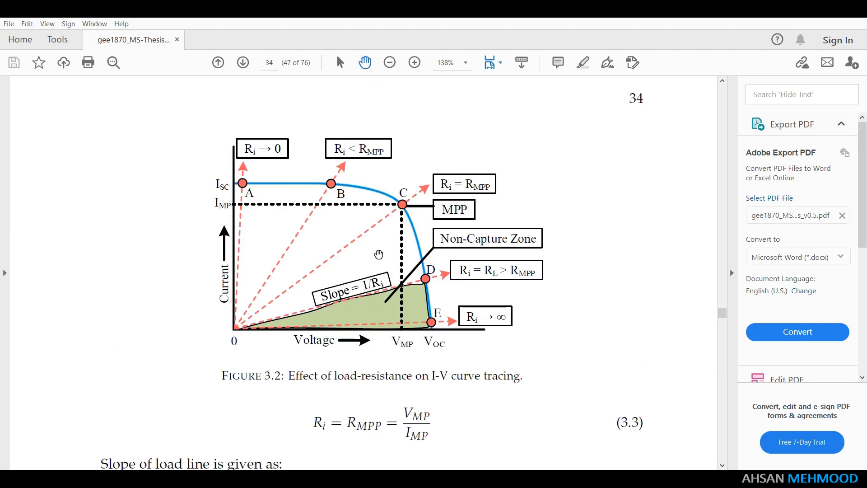
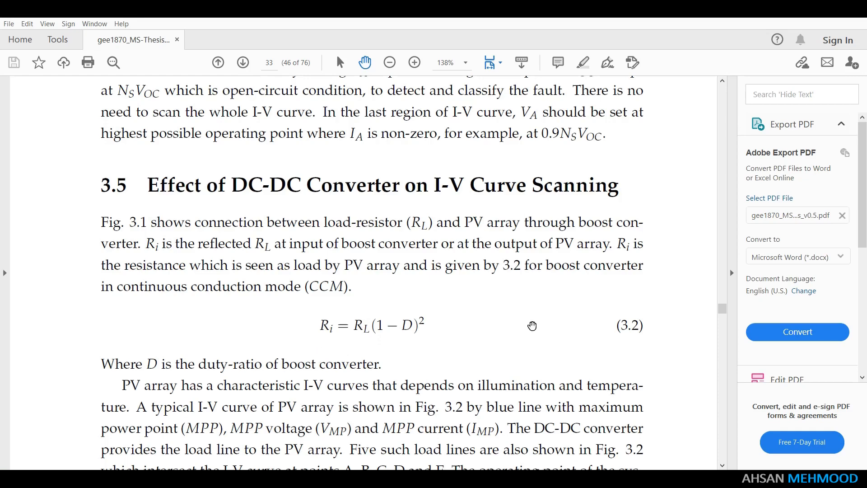
scroll(528, 324, "down", 5)
scroll(522, 320, "down", 5)
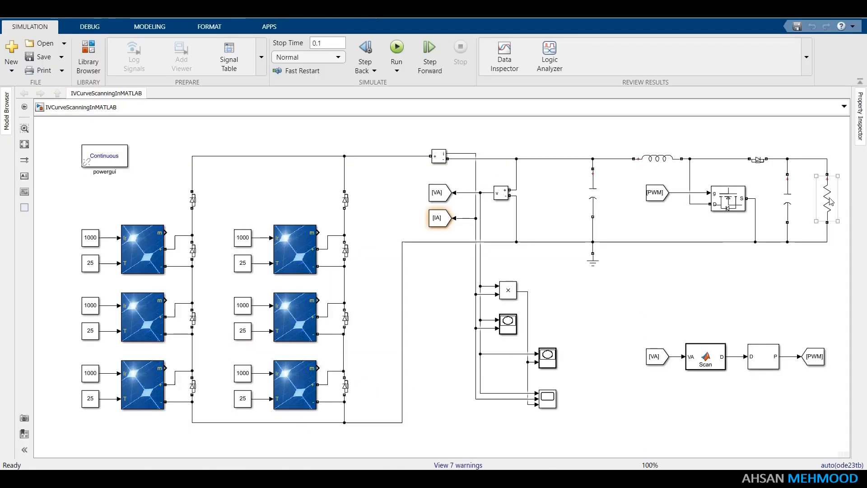
- In the Simulink model, set the load resistor's resistance to 300 ohms
double_click(826, 199)
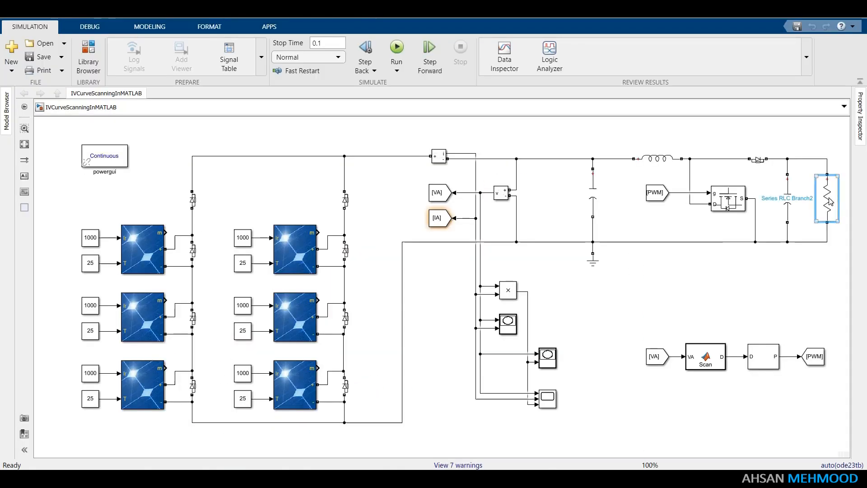
double_click(584, 218)
type("100")
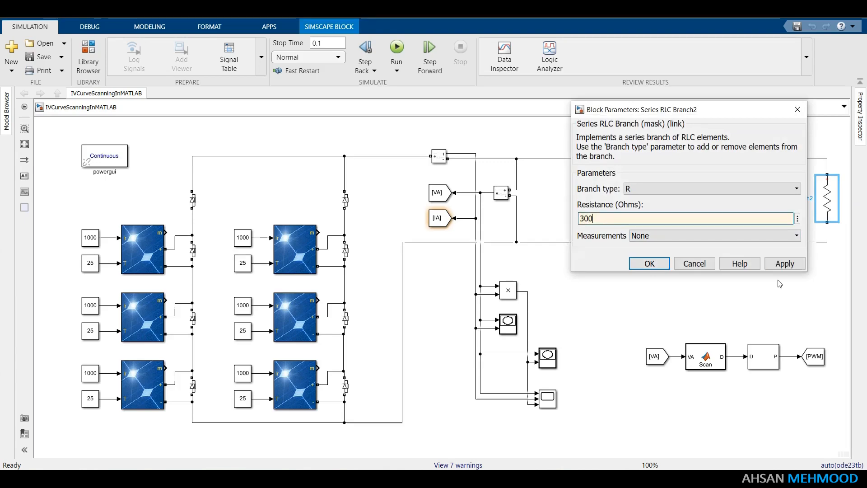
key("Return")
- Save the model, rerun the simulation and read the voltage near the end of the run in the scope
left_click(44, 57)
left_click(396, 48)
double_click(547, 398)
left_click(856, 9)
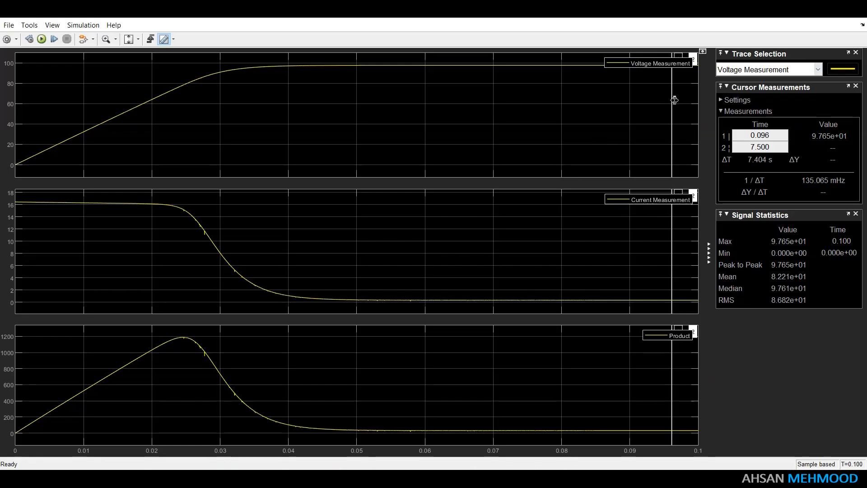
left_click_drag(673, 100, 673, 100)
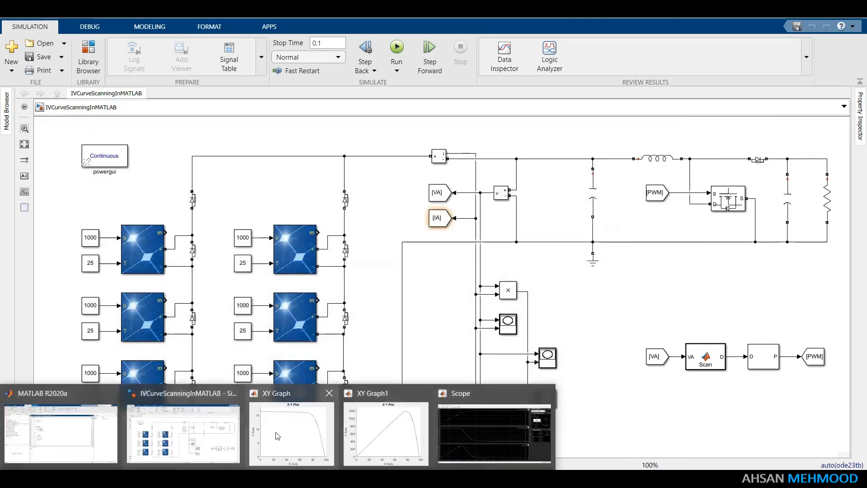
- Examine the P-V curve in XY Graph1 and compare it with Figure 3.2 in the thesis PDF
left_click(387, 435)
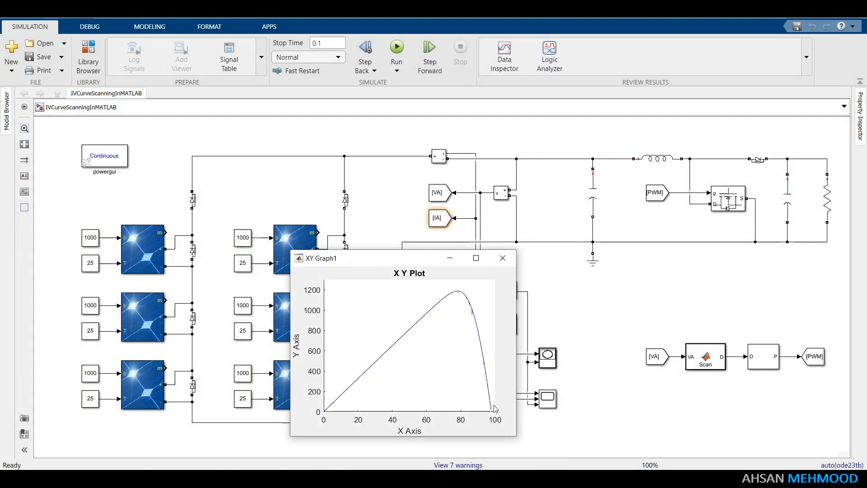
left_click(450, 260)
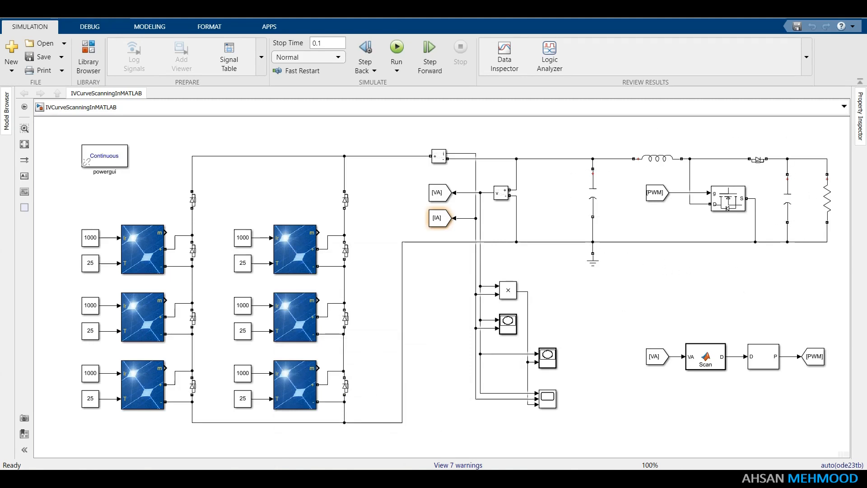
left_click(362, 478)
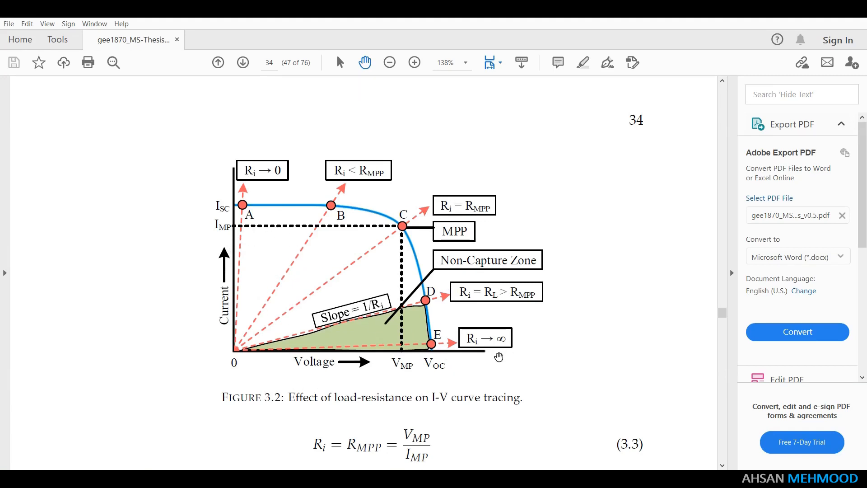
key("alt+Tab")
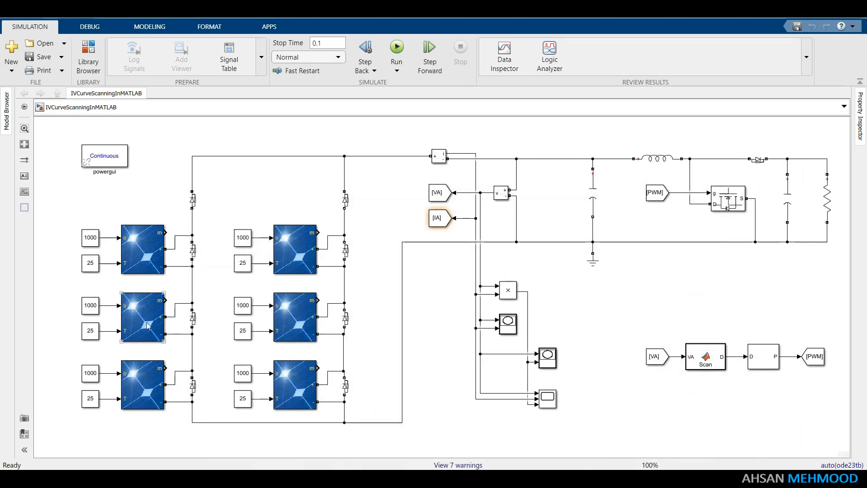
- Set the irradiance constant of the middle PV module in the second string to 700
double_click(243, 305)
left_click(272, 315)
key("BackSpace")
key("BackSpace")
type("700")
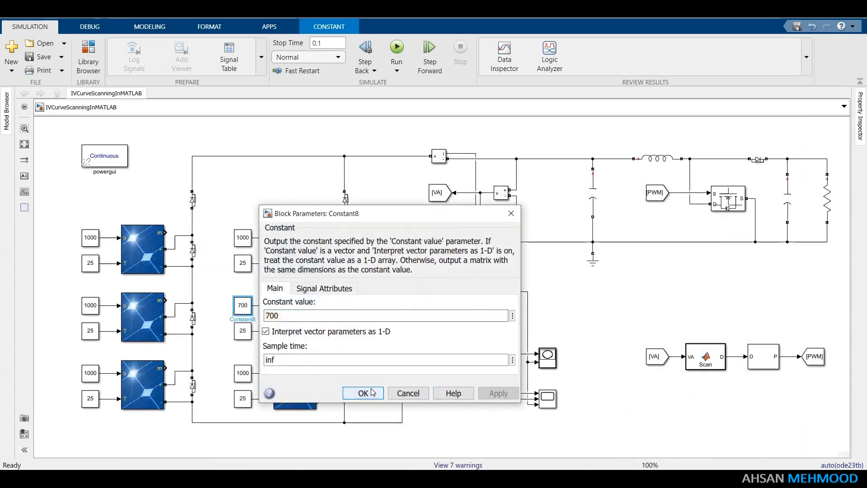
left_click(363, 393)
- Set the irradiance constant of the lowest PV module in the first string to 300 and rerun the simulation
double_click(90, 373)
left_click(120, 380)
key("BackSpace")
key("BackSpace")
type("3")
key("Return")
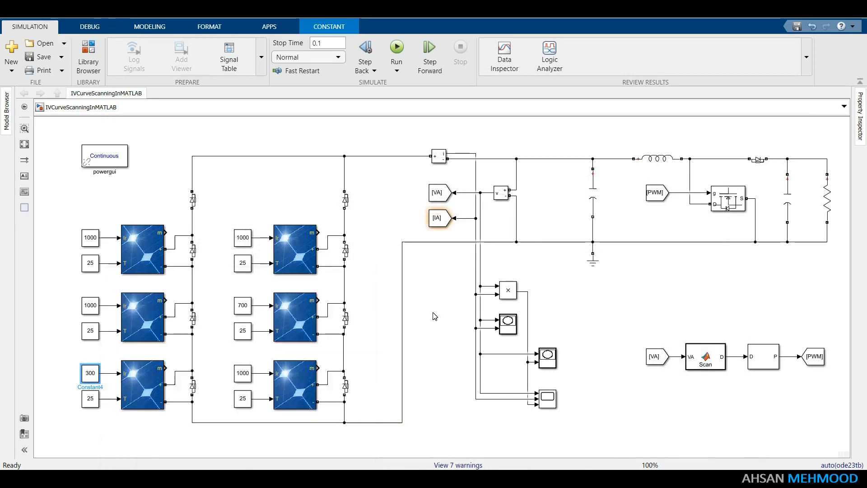
left_click(396, 46)
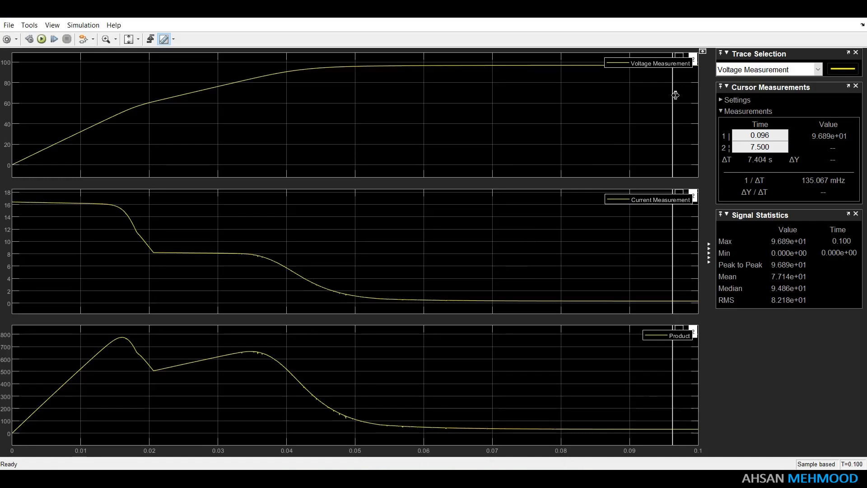
- Place the scope cursor near the first power peak under partial shading and read the power and voltage traces
left_click_drag(675, 94, 122, 97)
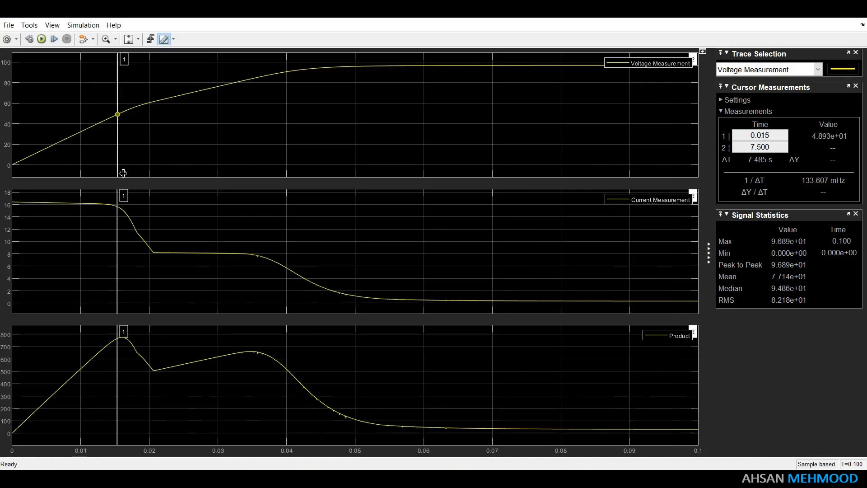
left_click(818, 70)
left_click(781, 103)
left_click_drag(122, 289, 122, 293)
left_click(774, 70)
left_click(774, 84)
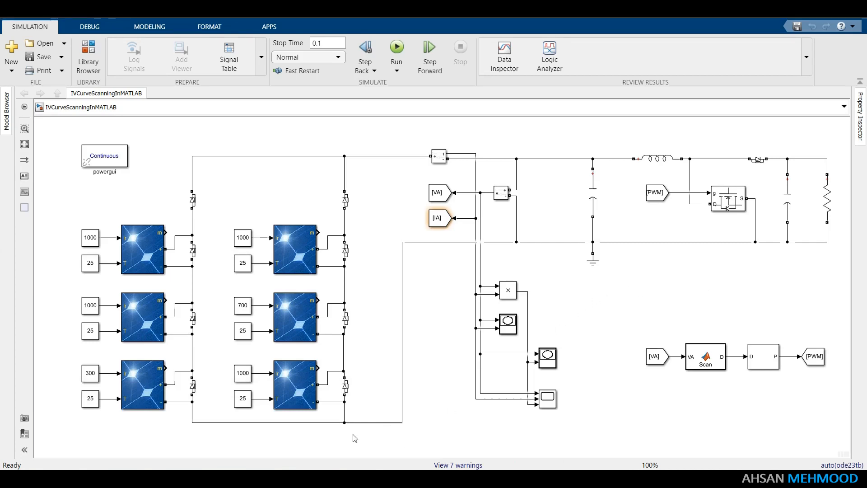
- Switch to MATLAB and examine the Ns, Voc and Vref definitions at the start of the Scan function
mouse_move(278, 477)
left_click(76, 425)
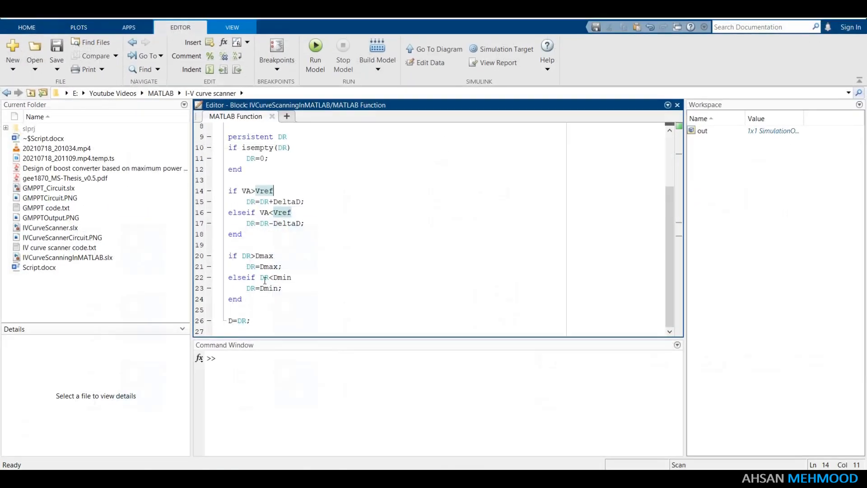
scroll(283, 202, "up", 3)
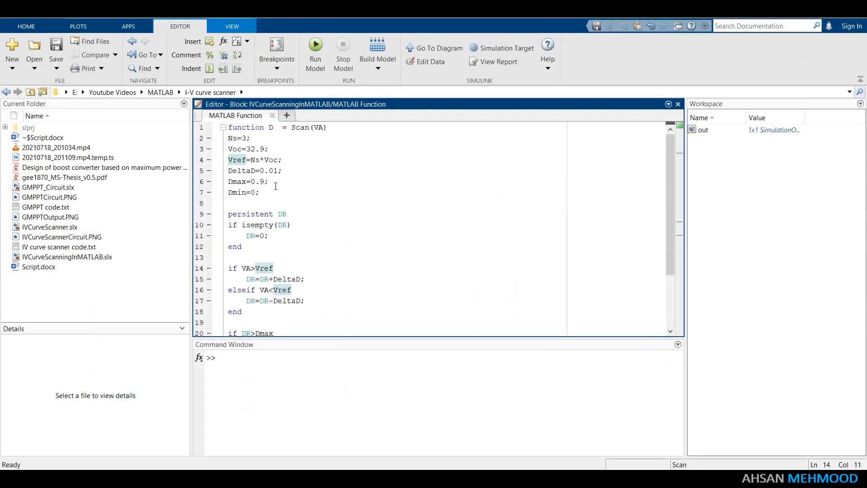
left_click(279, 151)
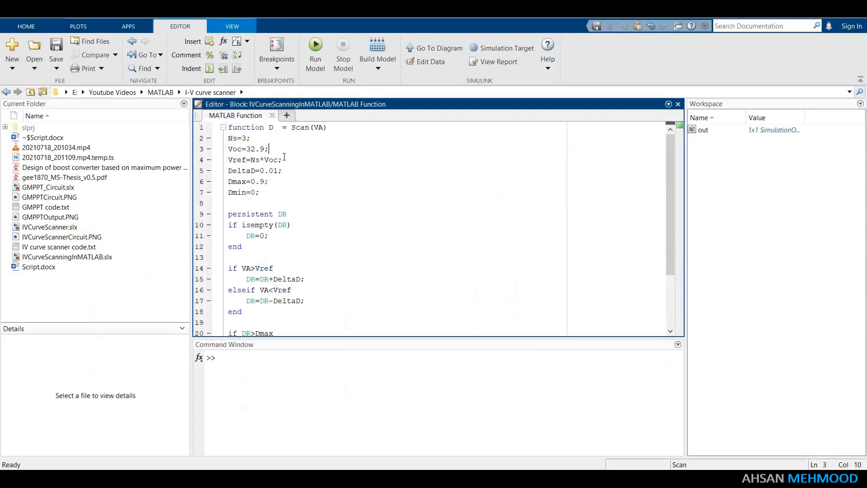
- Replace the entire Scan code in the MATLAB Function block with the copied GMPPT code and save it
key("ctrl+a")
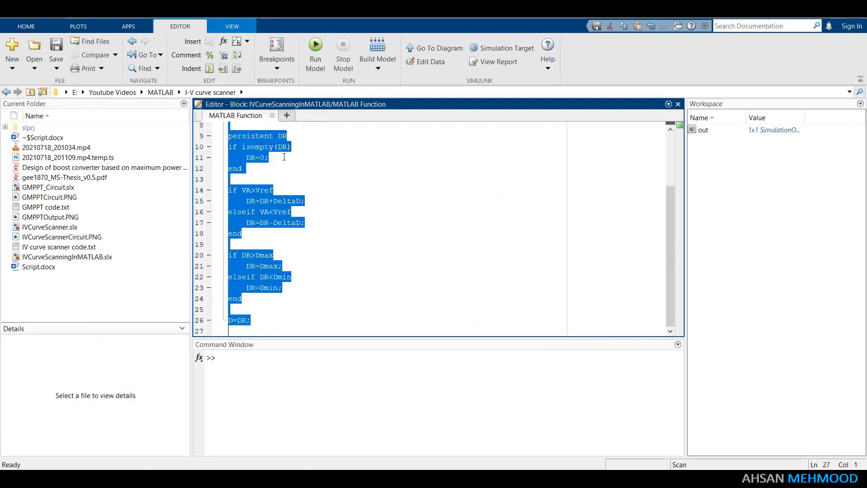
key("ctrl+v")
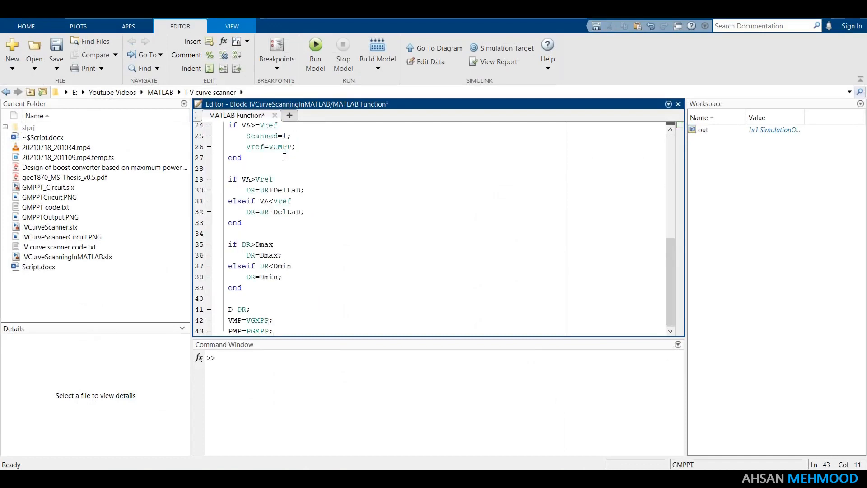
key("ctrl+s")
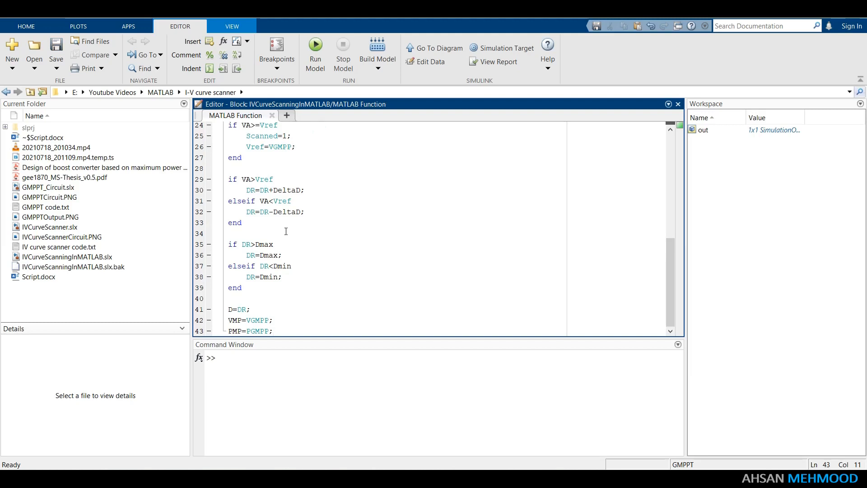
- Examine the GMPPT code: the initial VGMPP, PGMPP, Scanned and Vref values, the scan-completion condition and the duty-cycle limits
scroll(285, 231, "up", 8)
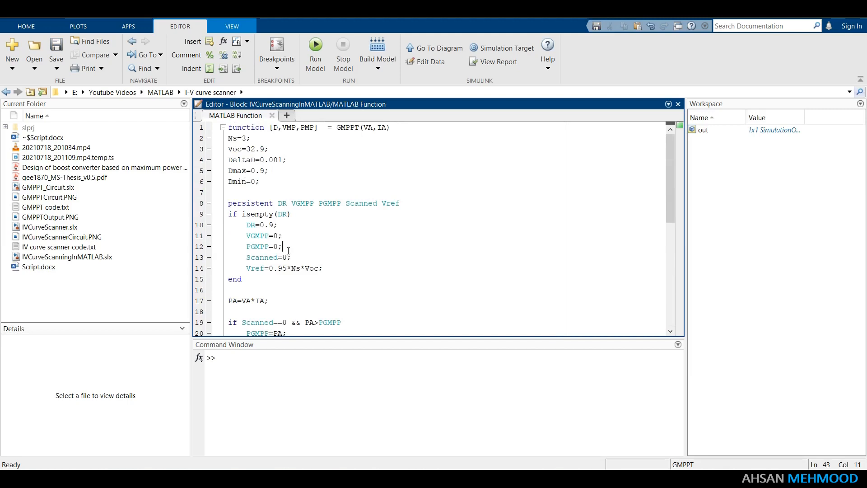
left_click_drag(285, 246, 246, 236)
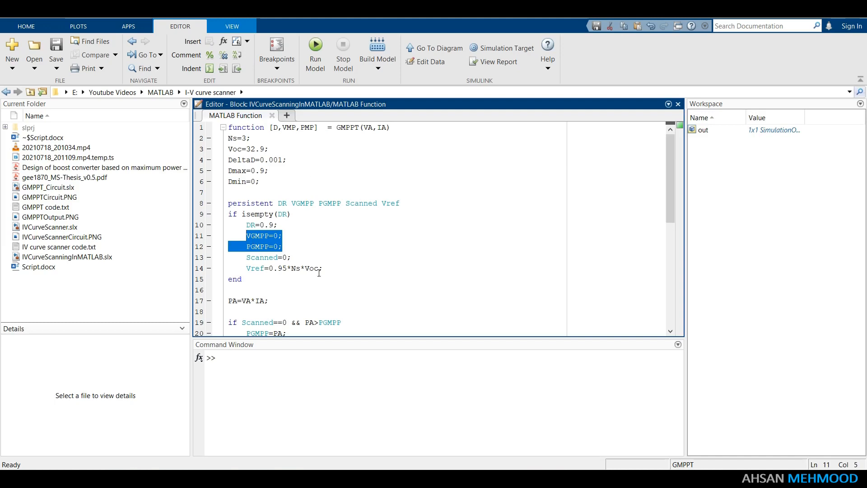
left_click_drag(325, 273, 252, 271)
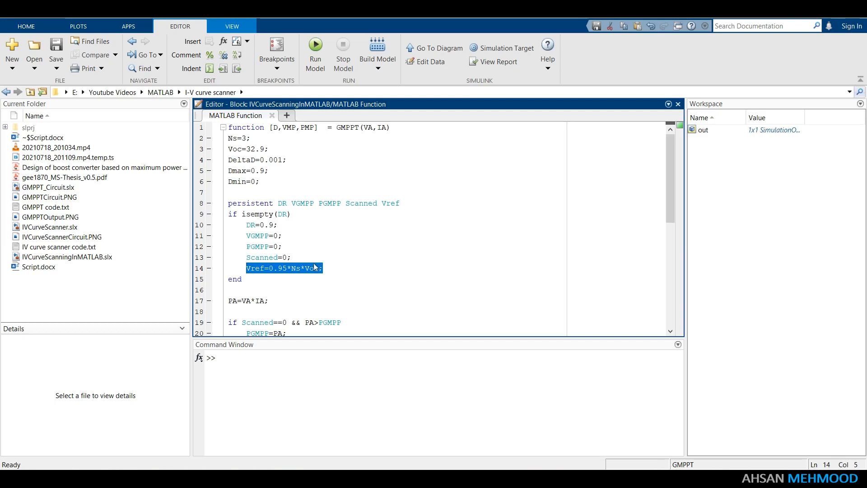
left_click_drag(292, 258, 250, 265)
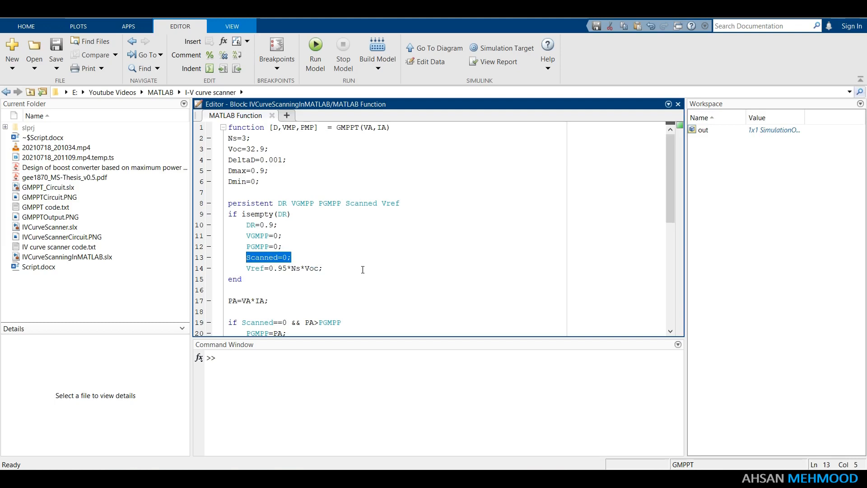
scroll(362, 270, "down", 4)
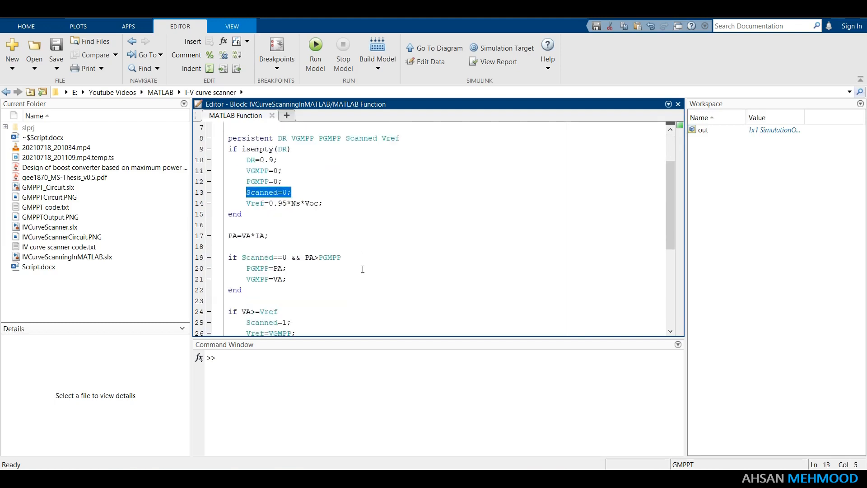
left_click_drag(231, 197, 251, 284)
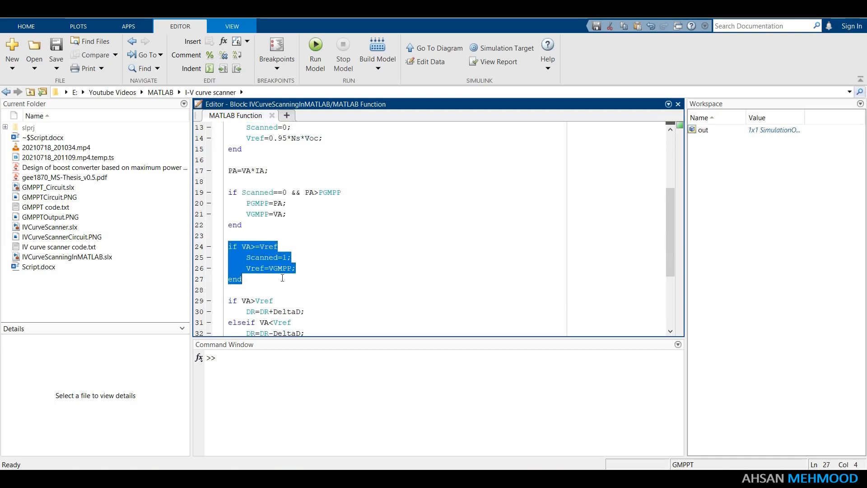
scroll(293, 283, "down", 2)
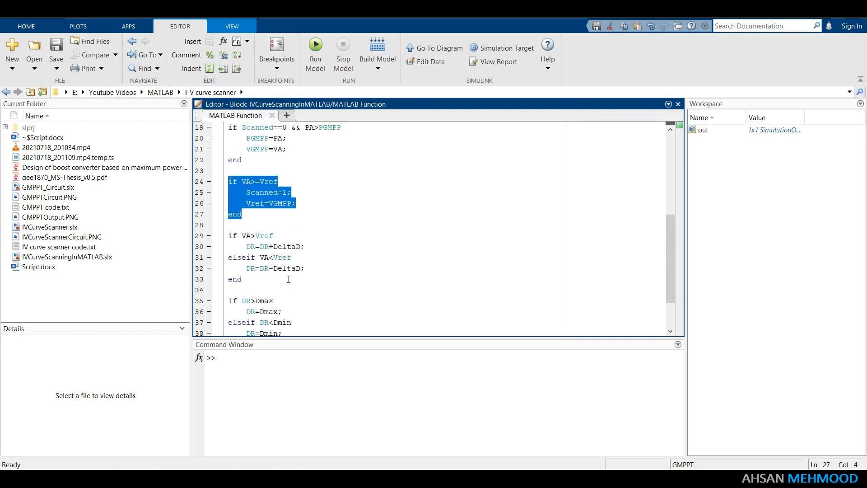
left_click(292, 283)
scroll(293, 283, "down", 2)
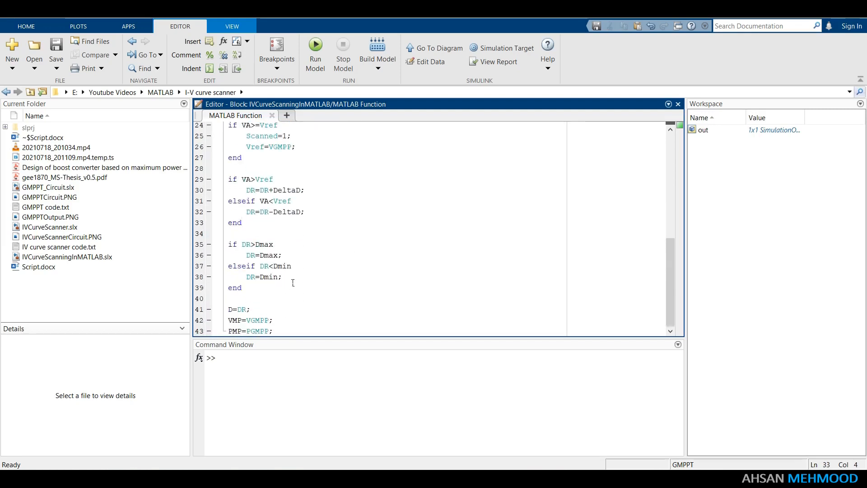
- Switch to the Simulink model, duplicate the VA From block, tag the copy IA, connect it to the GMPPT block's IA input and save
mouse_move(275, 479)
left_click(165, 434)
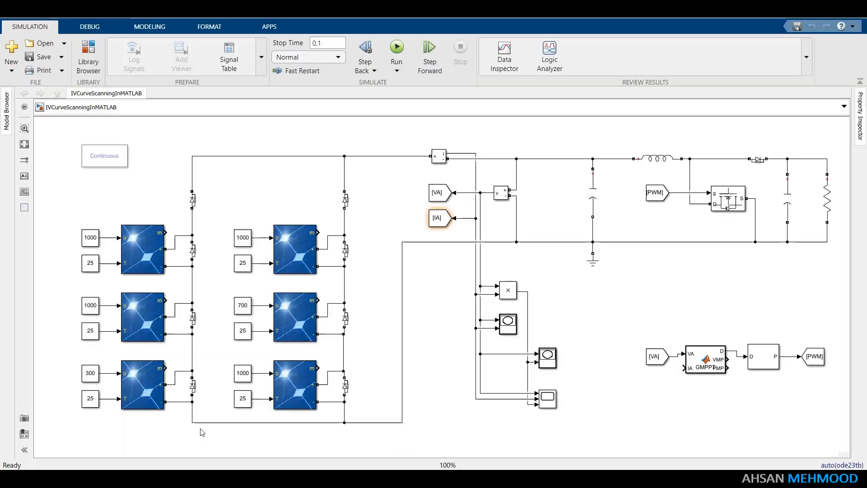
left_click(656, 355)
left_click_drag(656, 355, 684, 368)
double_click(653, 384)
type("IA")
left_click(617, 459)
left_click(488, 459)
left_click(687, 399)
key("ctrl+s")
- Place three copies of the PWM Goto block in a column below the PWM generator
left_click(814, 357)
key("ctrl+c")
left_click(758, 386)
key("ctrl+v")
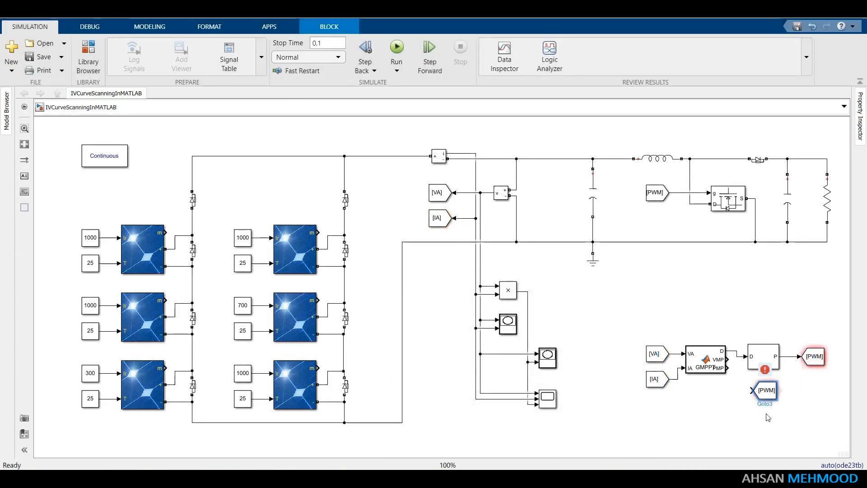
key("ctrl+v")
key("ctrl+v")
left_click_drag(778, 413, 766, 435)
left_click_drag(772, 402, 767, 412)
- Set the tags of the three copied Goto blocks, from upper to lower, to VMP, PMP and D
left_click(764, 393)
double_click(764, 393)
type("VMP")
left_click(595, 458)
double_click(766, 413)
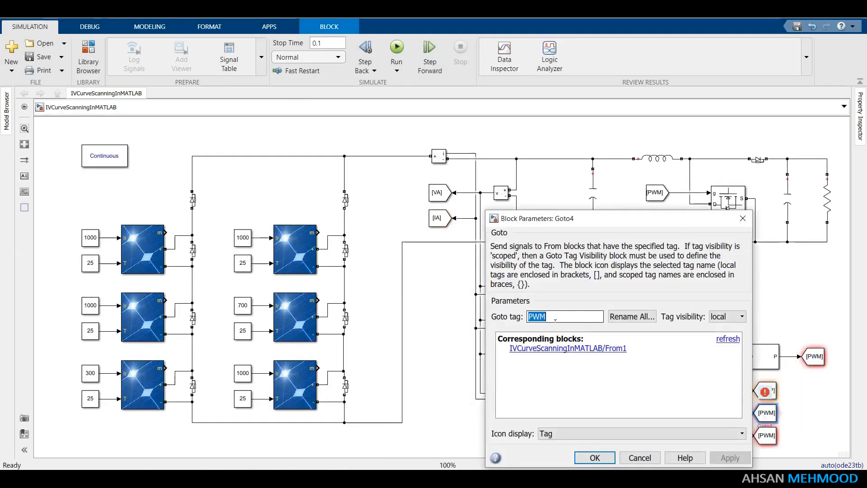
type("PMP")
left_click(594, 458)
double_click(766, 435)
type("D")
left_click(731, 458)
left_click(594, 458)
- Connect the GMPPT block's VMP, PMP and D outputs to their matching Goto blocks and save the model
left_click_drag(726, 359, 753, 413)
left_click_drag(759, 361, 820, 351)
left_click_drag(753, 435, 743, 351)
key("ctrl+s")
- Set the scope's number of input ports to 6 and enlarge the scope block
right_click(552, 400)
left_click(706, 399)
type("6")
key("Return")
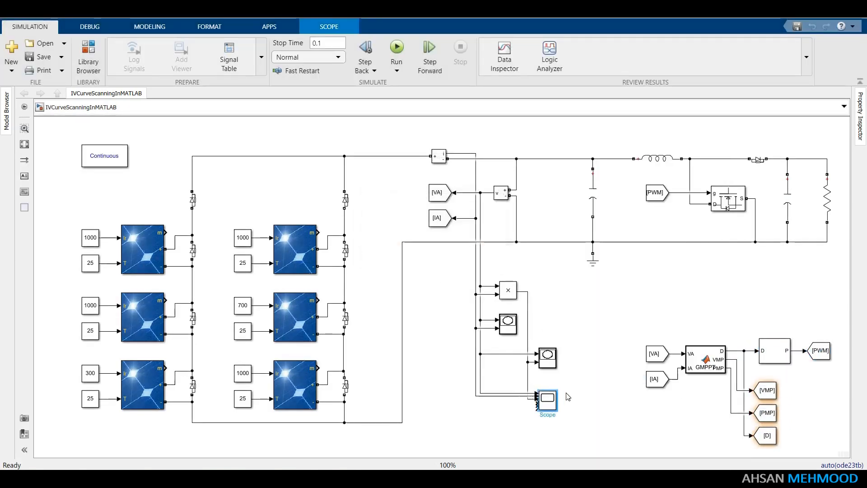
left_click_drag(556, 409, 573, 424)
- Place three copies of the VA From block beside the scope and connect them to its three free inputs
left_click(654, 354)
key("ctrl+c")
key("ctrl+v")
left_click_drag(660, 364, 493, 443)
key("ctrl+v")
key("ctrl+v")
left_click_drag(502, 405, 537, 404)
left_click(840, 298)
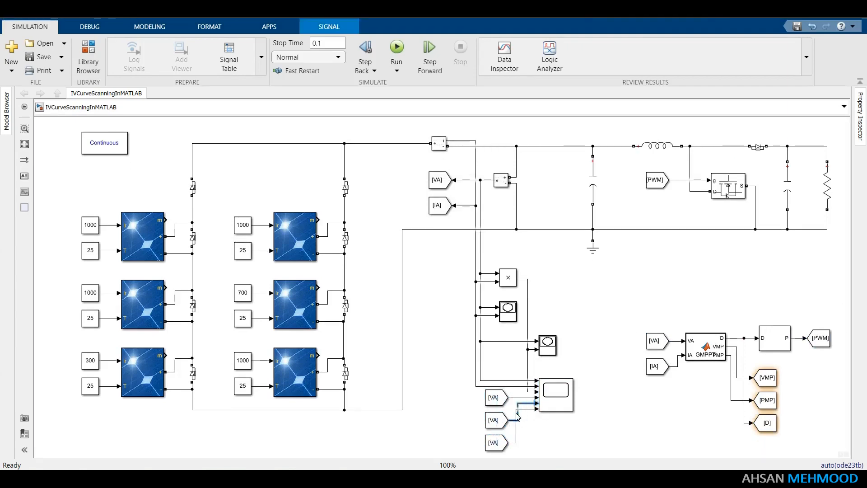
left_click_drag(510, 443, 537, 408)
- Set the tags of the three From blocks feeding the scope to VMP, PMP and D and run the simulation
double_click(494, 397)
double_click(572, 366)
type("VMP")
left_click(616, 455)
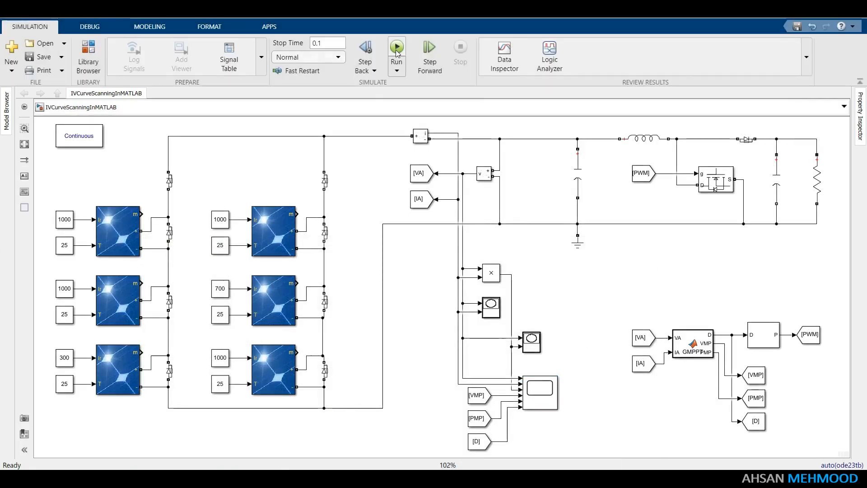
left_click(397, 49)
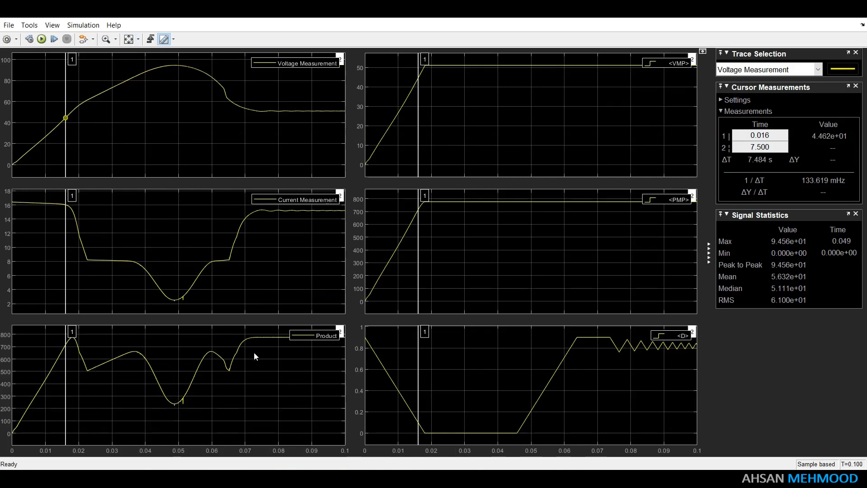
- Read the Product trace, move the scope cursor to about 0.052 s and read the PMP and VMP traces
left_click(818, 69)
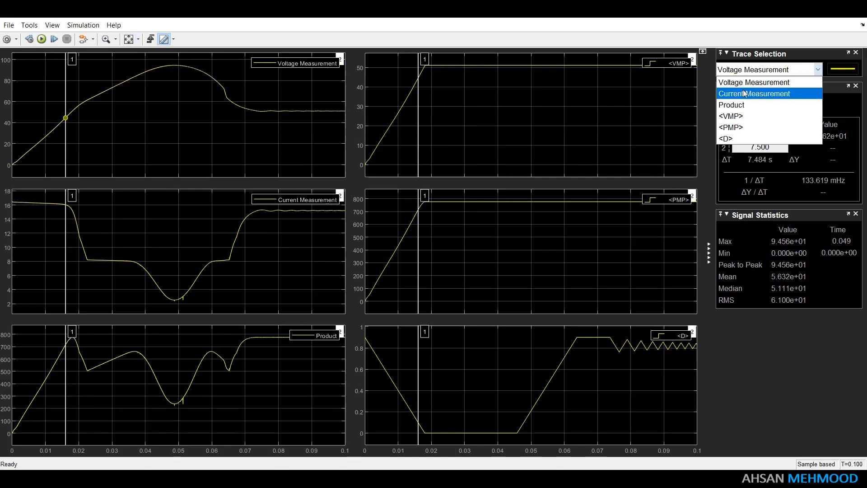
left_click(736, 100)
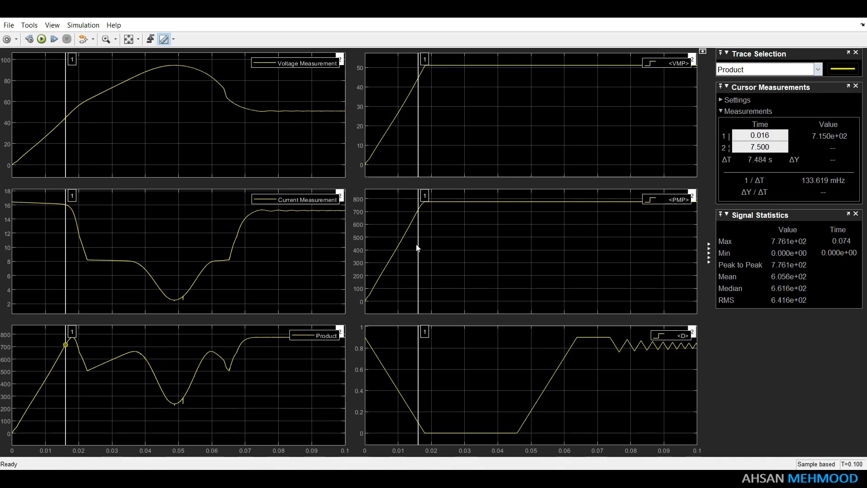
left_click_drag(417, 248, 542, 237)
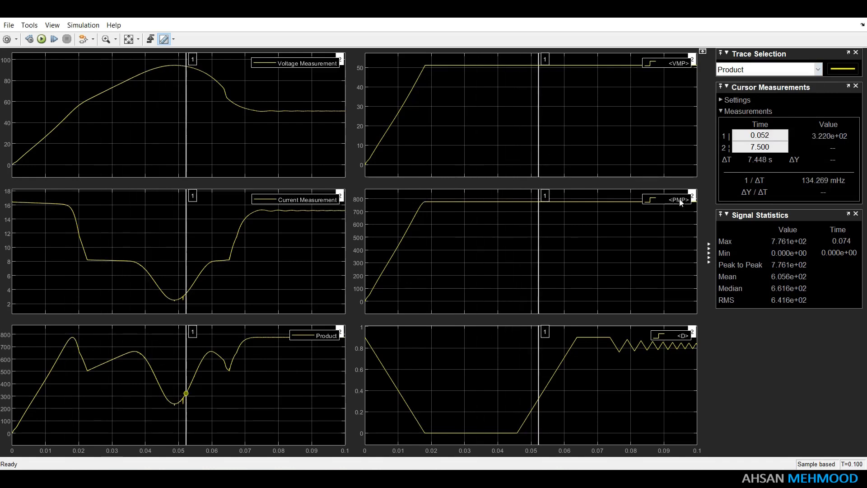
left_click(740, 70)
left_click(741, 122)
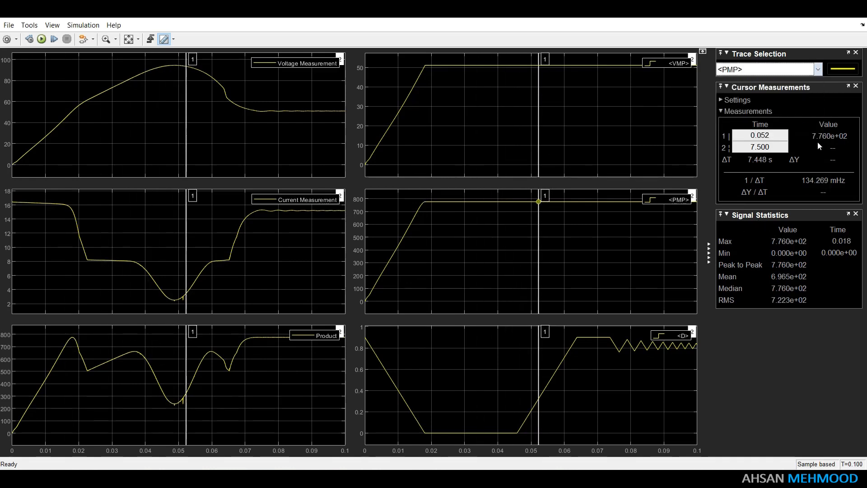
left_click(817, 69)
left_click(808, 116)
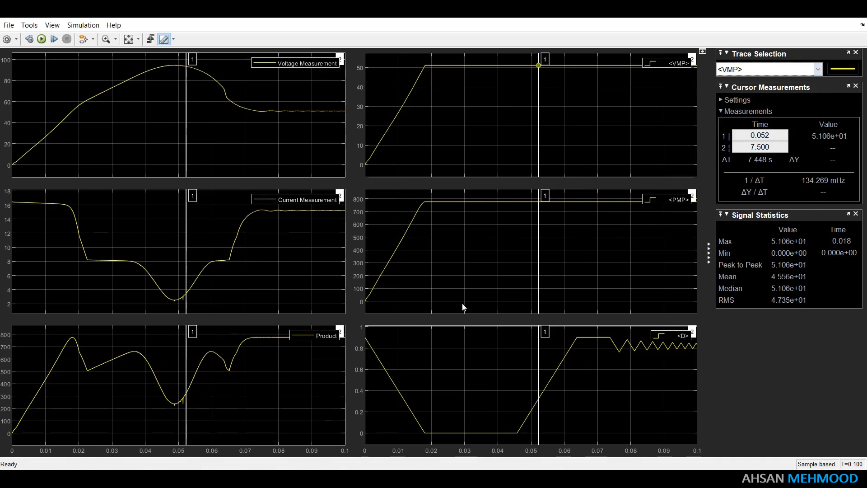
- Return to the Simulink model, set the stop time to 0.2 and rerun the simulation
left_click(184, 424)
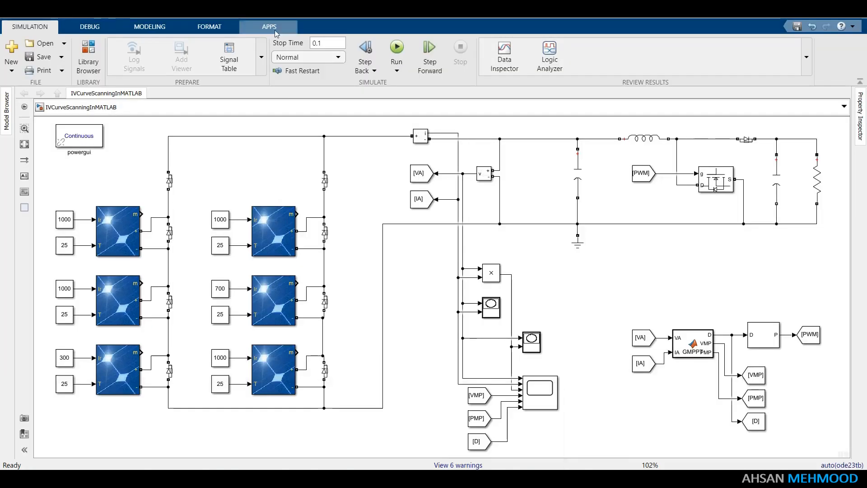
left_click(324, 47)
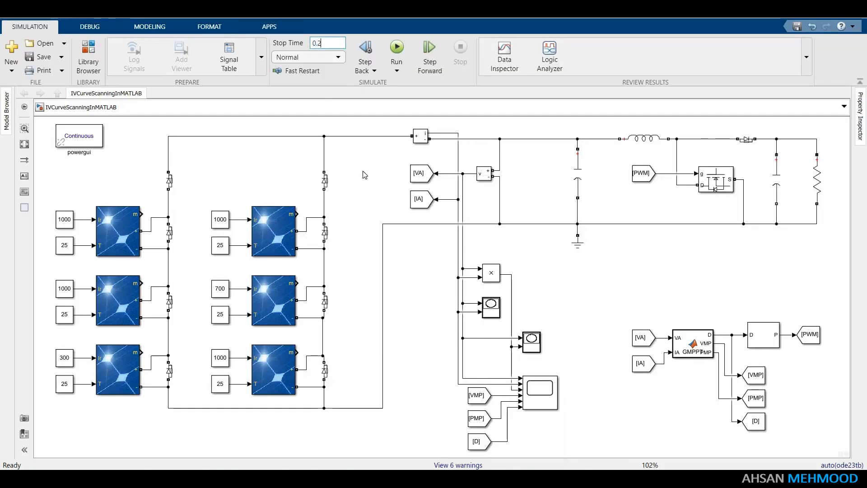
key("ctrl+t")
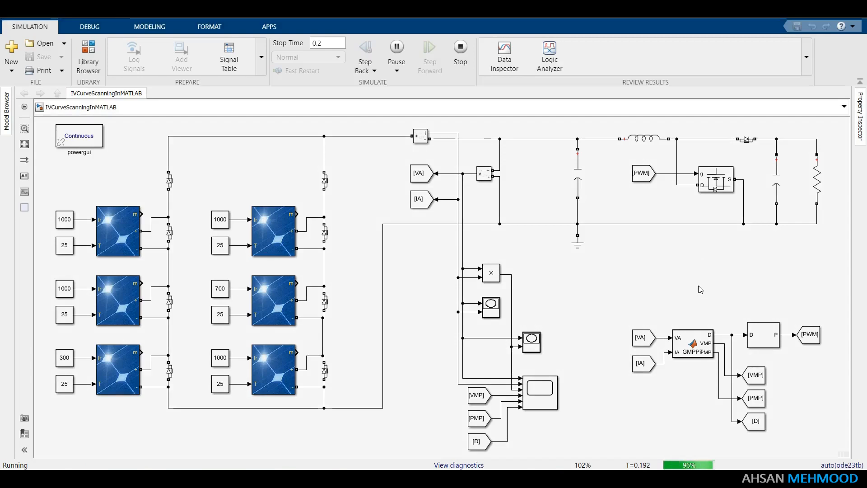
- Open the scope, move the cursor to about 0.085 s and compare the Product and PMP traces
mouse_move(278, 478)
left_click(469, 420)
mouse_move(98, 246)
left_mouse_down()
mouse_move(74, 246)
mouse_move(44, 308)
mouse_move(154, 282)
left_mouse_up()
left_click(818, 69)
left_click(751, 105)
left_click(818, 69)
left_click(750, 124)
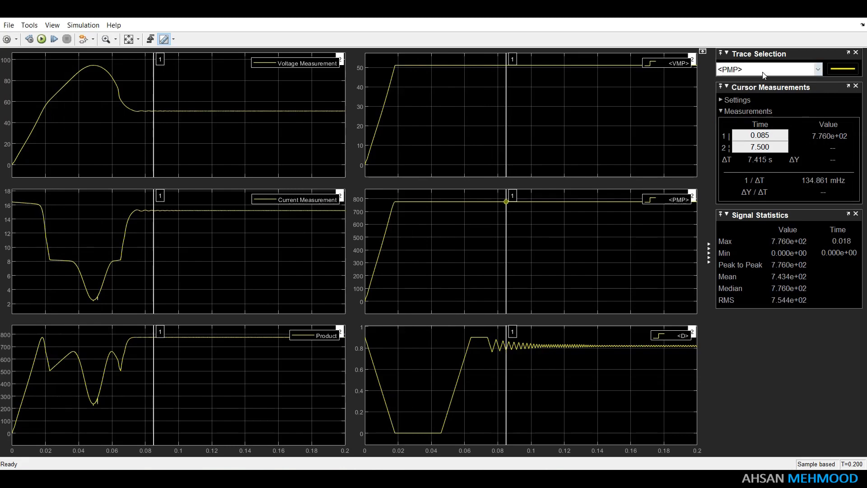